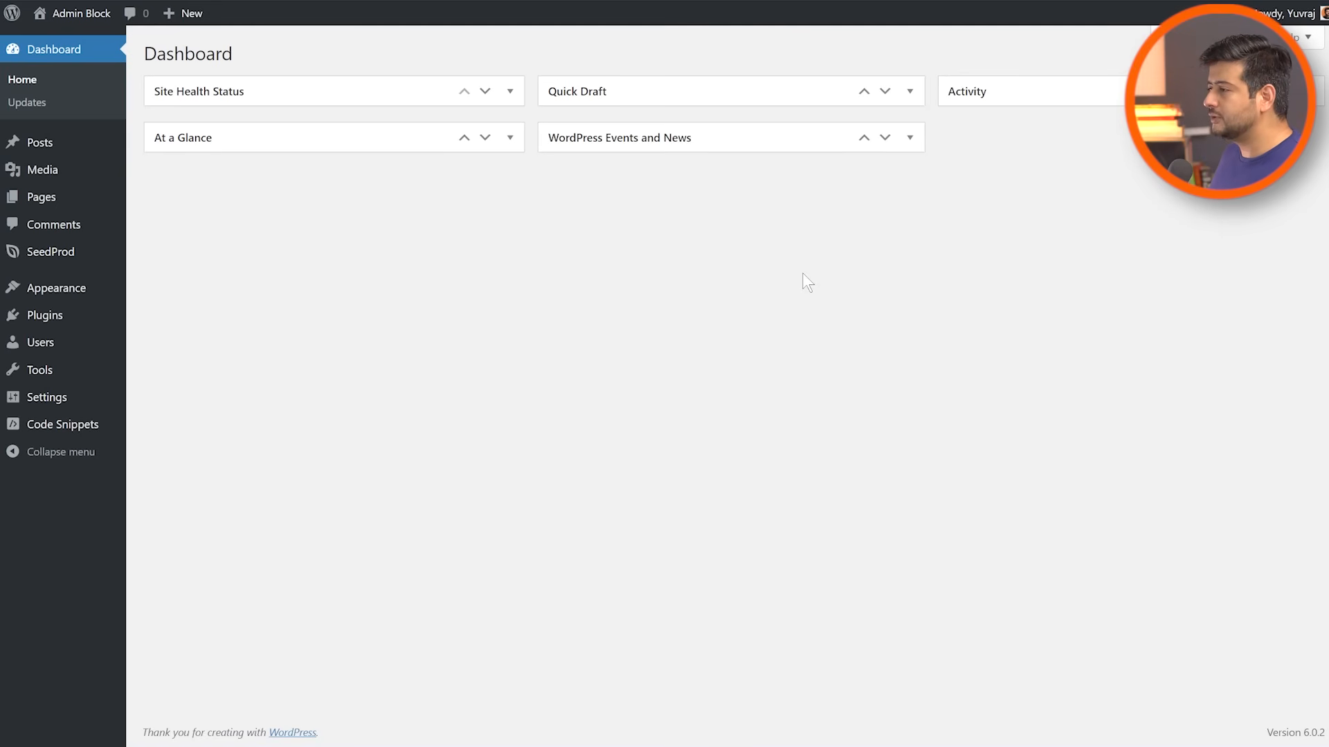
# - In the General settings, allow anyone to register with Subscriber as the new user default role, and save the changes
pyautogui.moveTo(53, 399)
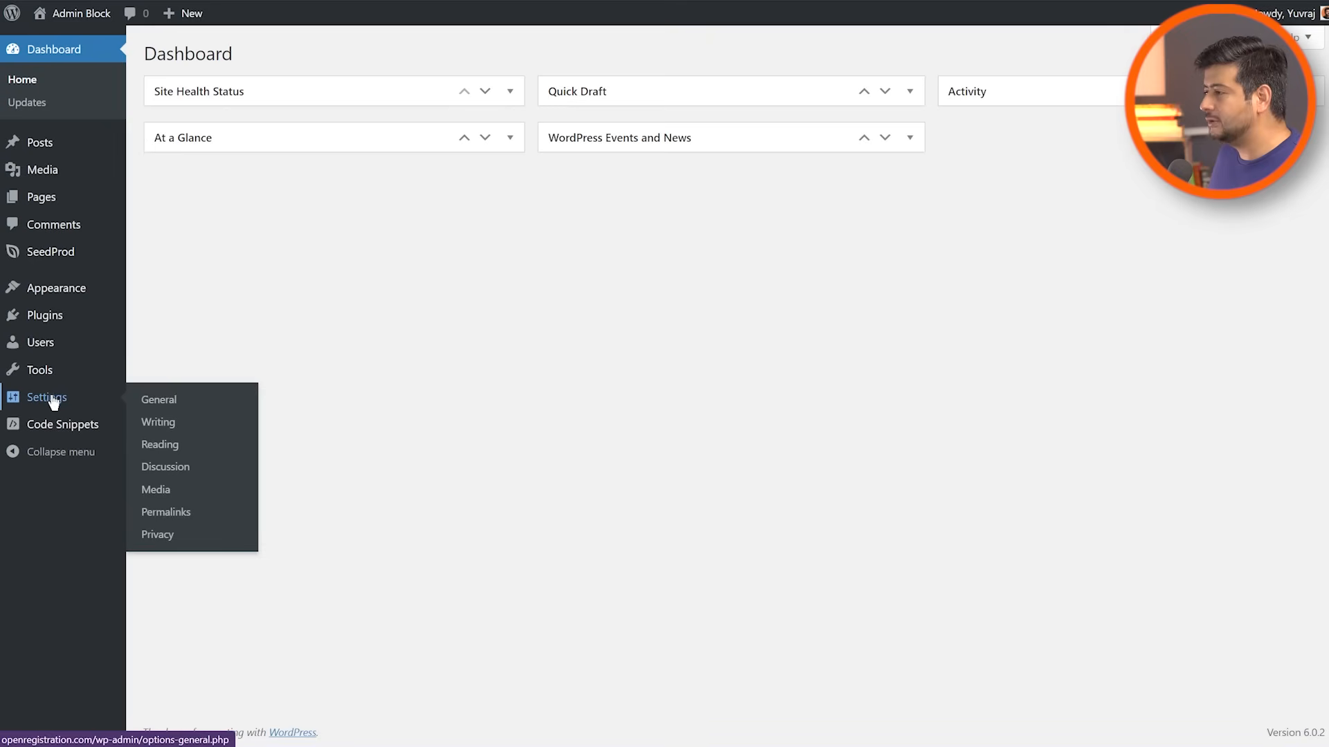
pyautogui.click(153, 401)
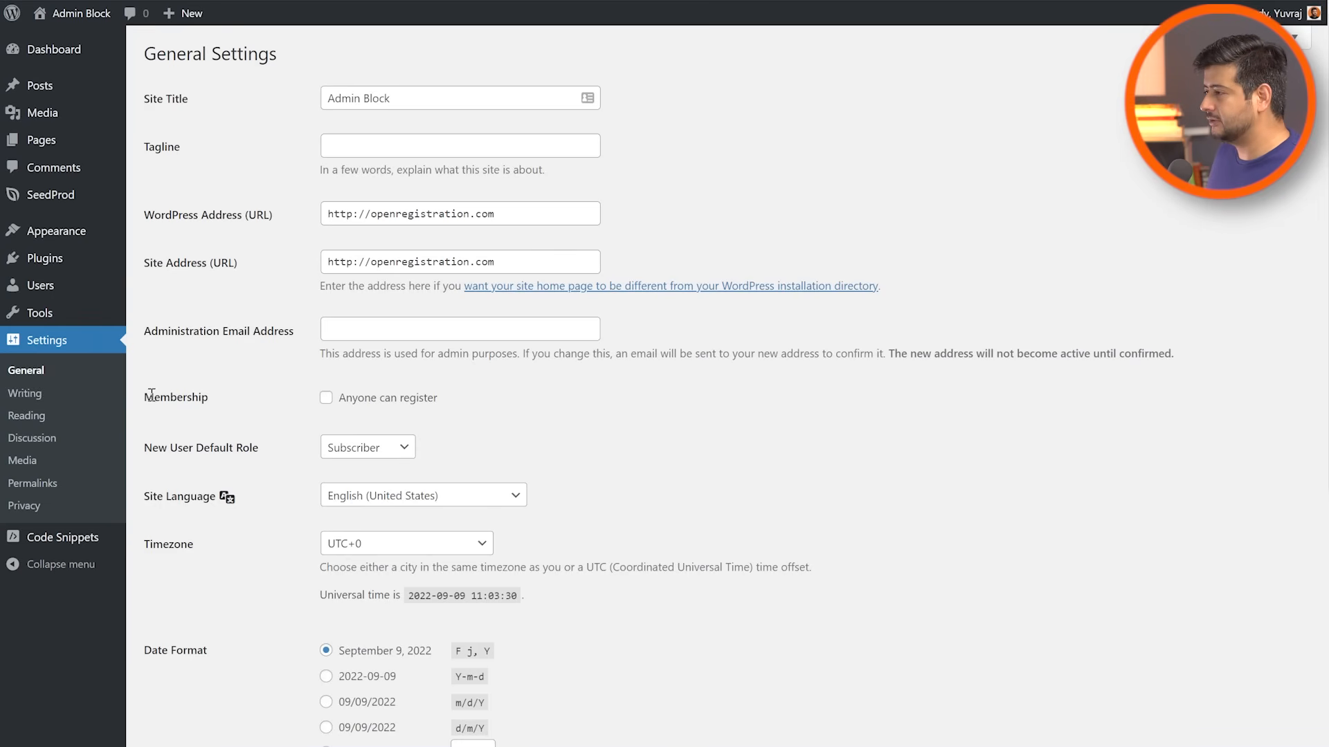
pyautogui.click(363, 407)
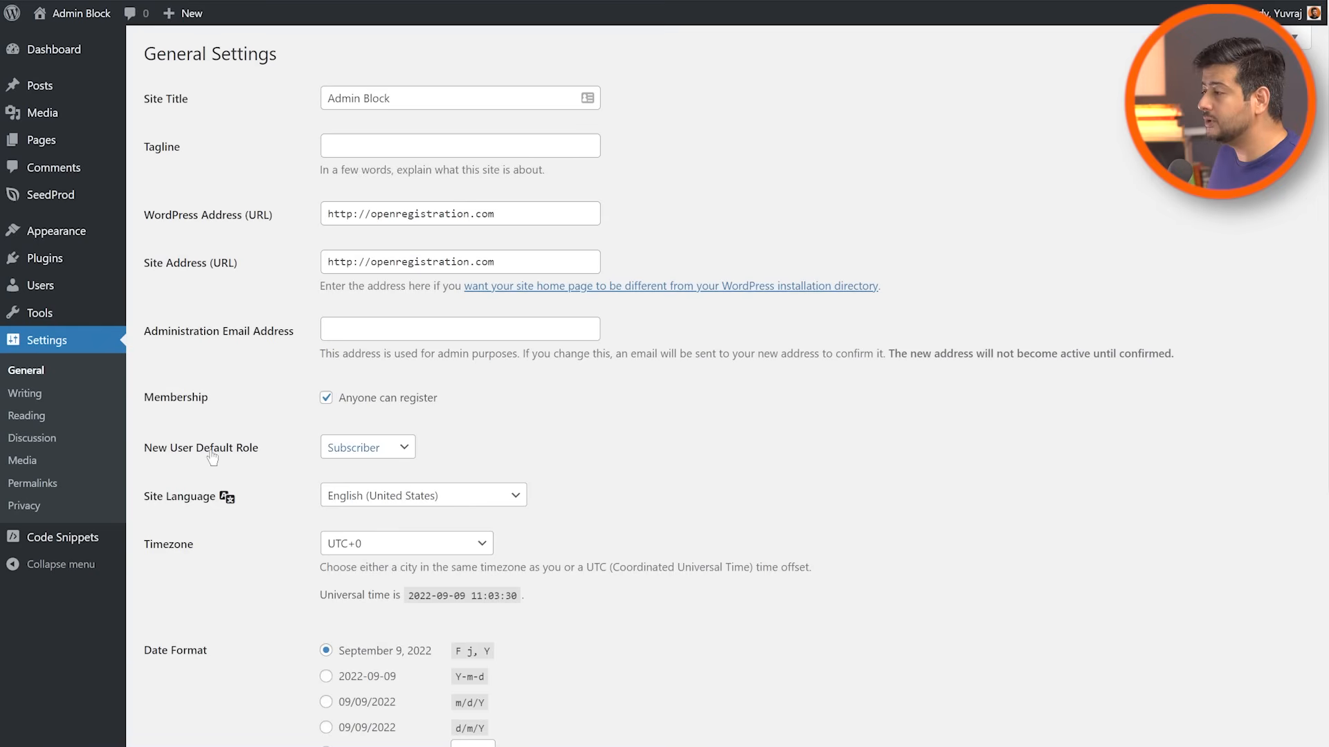
pyautogui.click(406, 452)
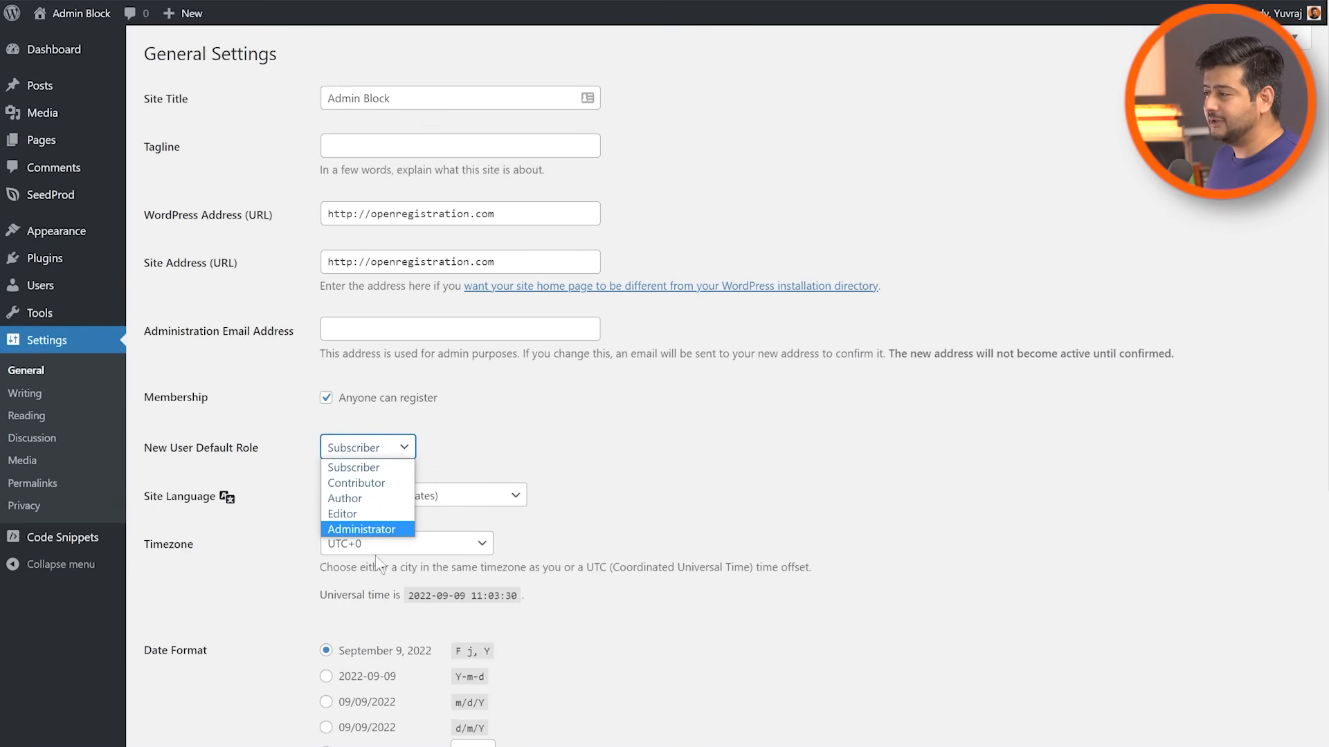
pyautogui.click(487, 448)
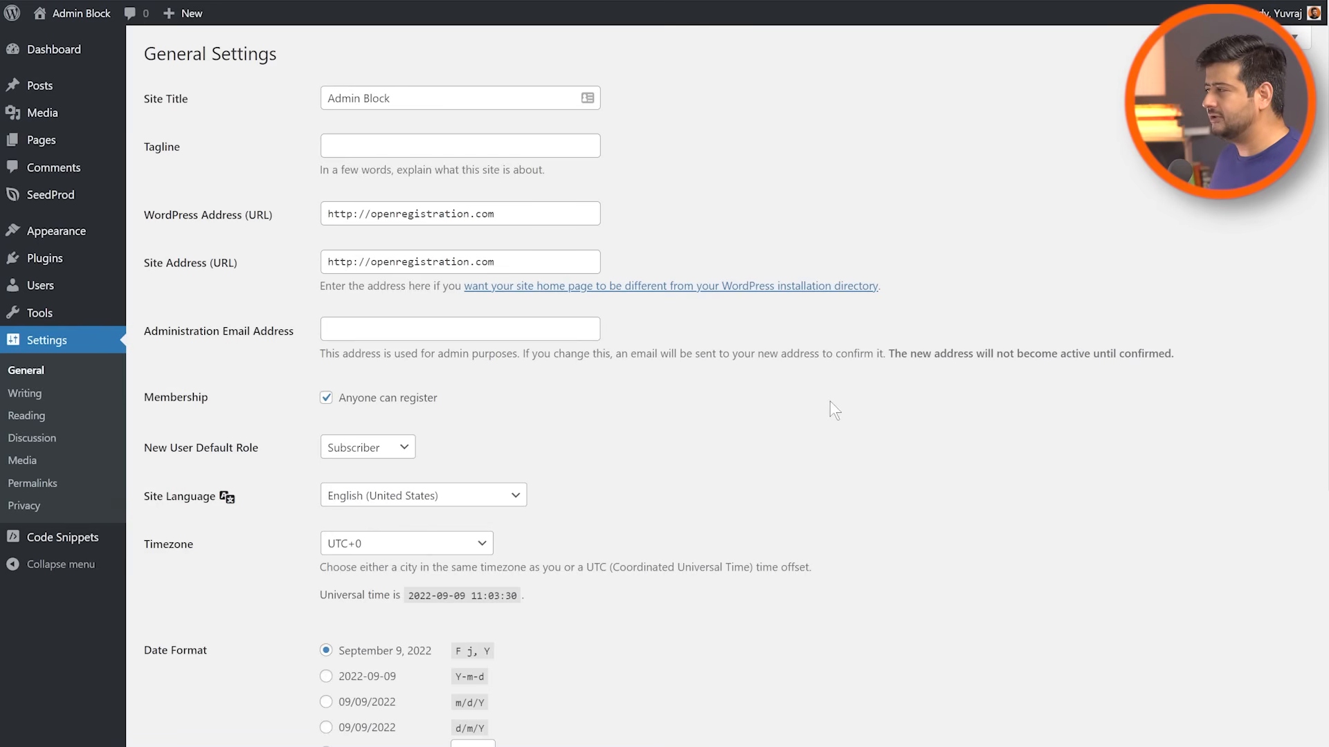
pyautogui.scroll(-5, 1032, 453)
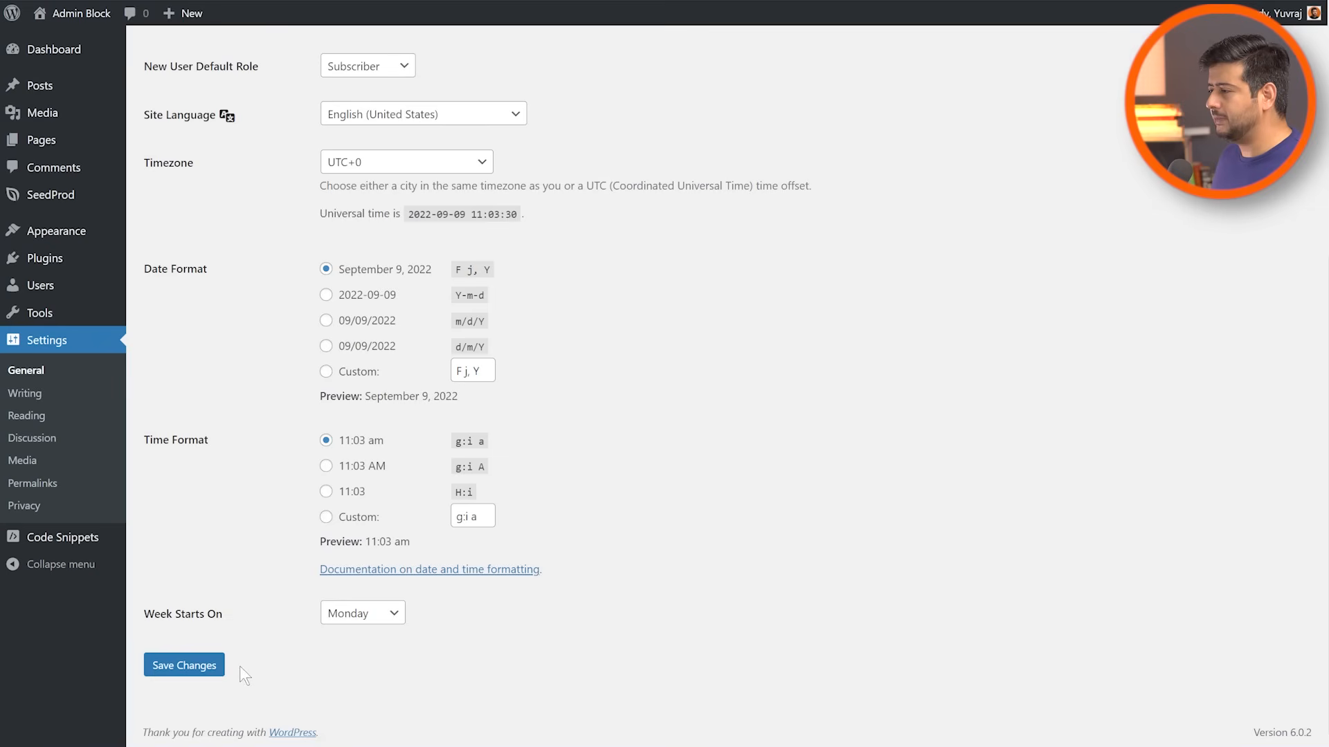
pyautogui.click(188, 668)
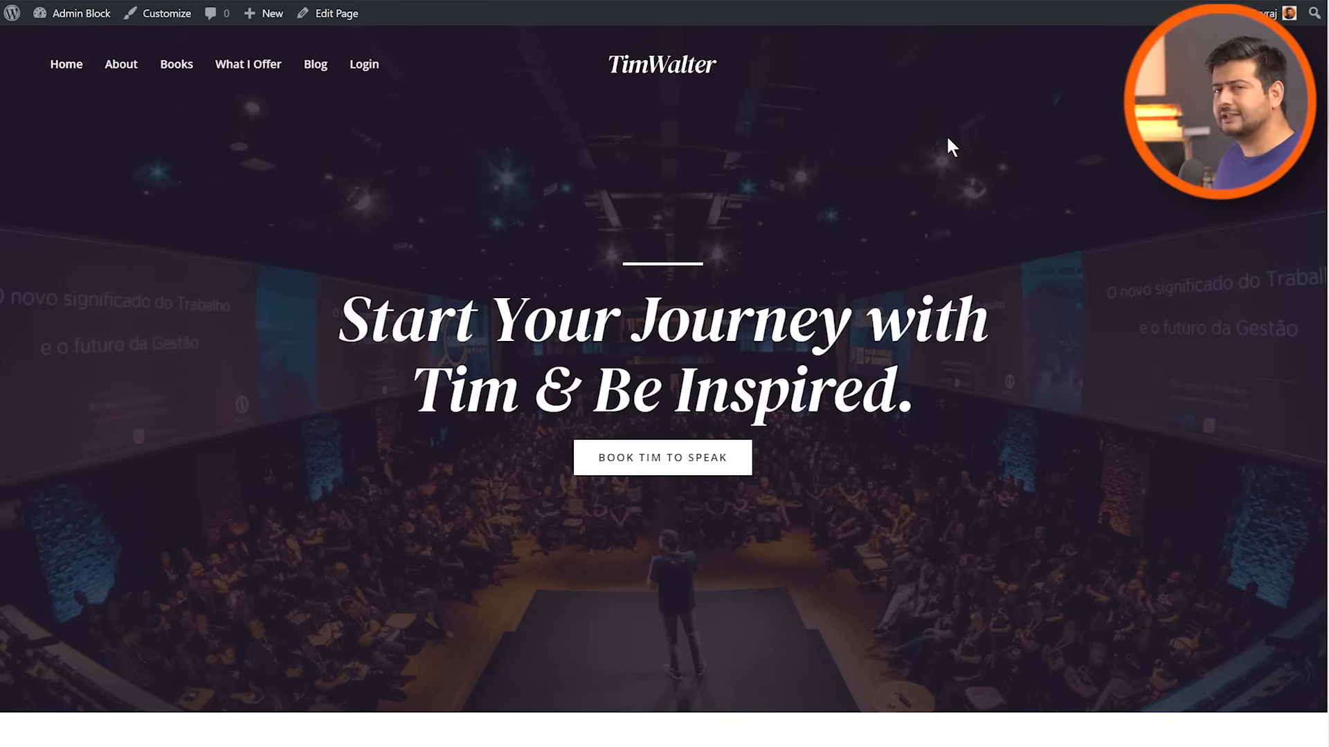
# - Examine the site's home page from the hero banner to the blog section and return to its beginning
pyautogui.scroll(-20, 956, 142)
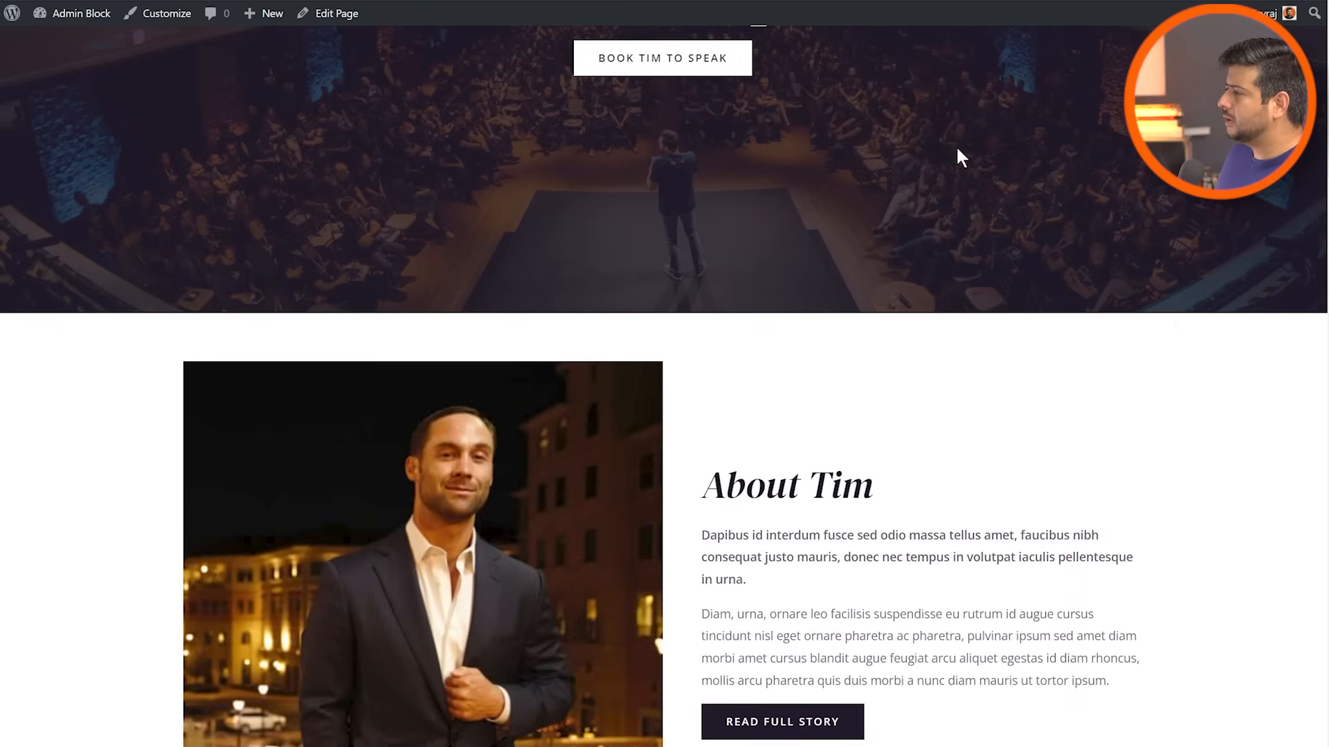
pyautogui.scroll(-5, 957, 155)
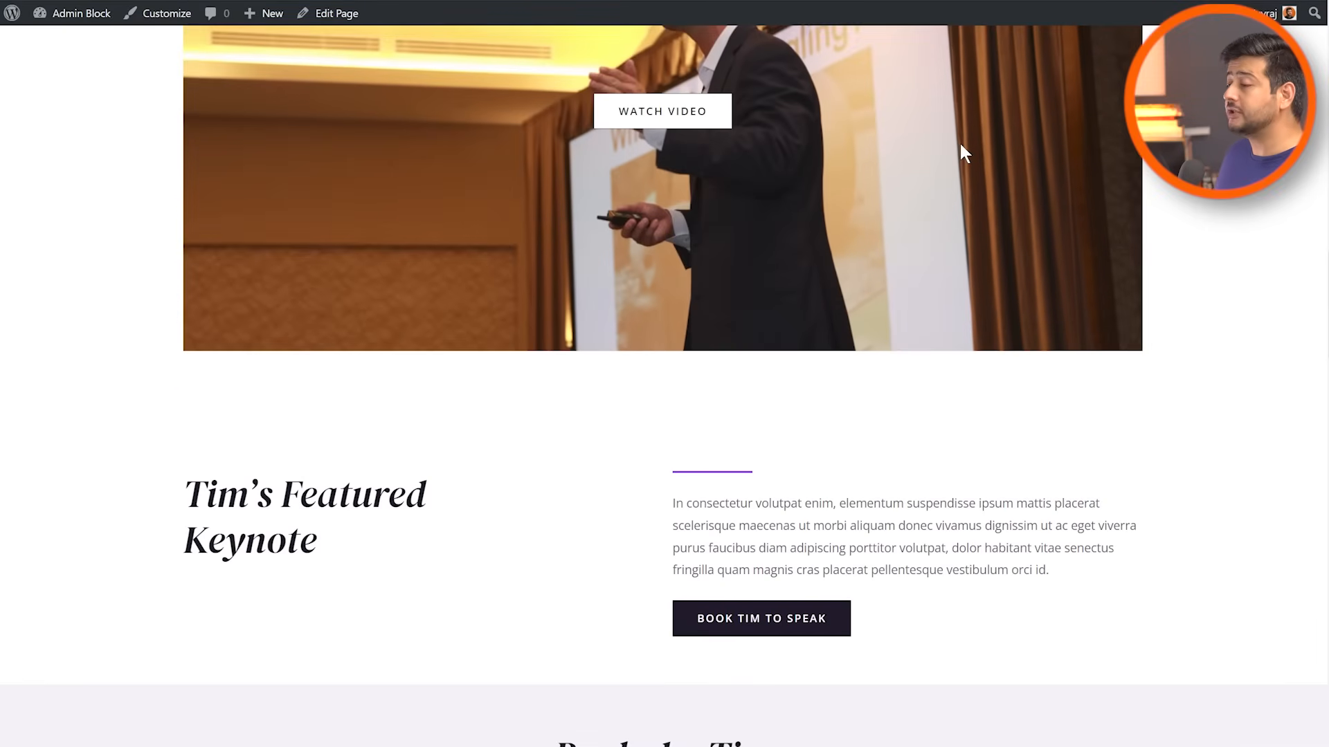
pyautogui.scroll(-20, 960, 139)
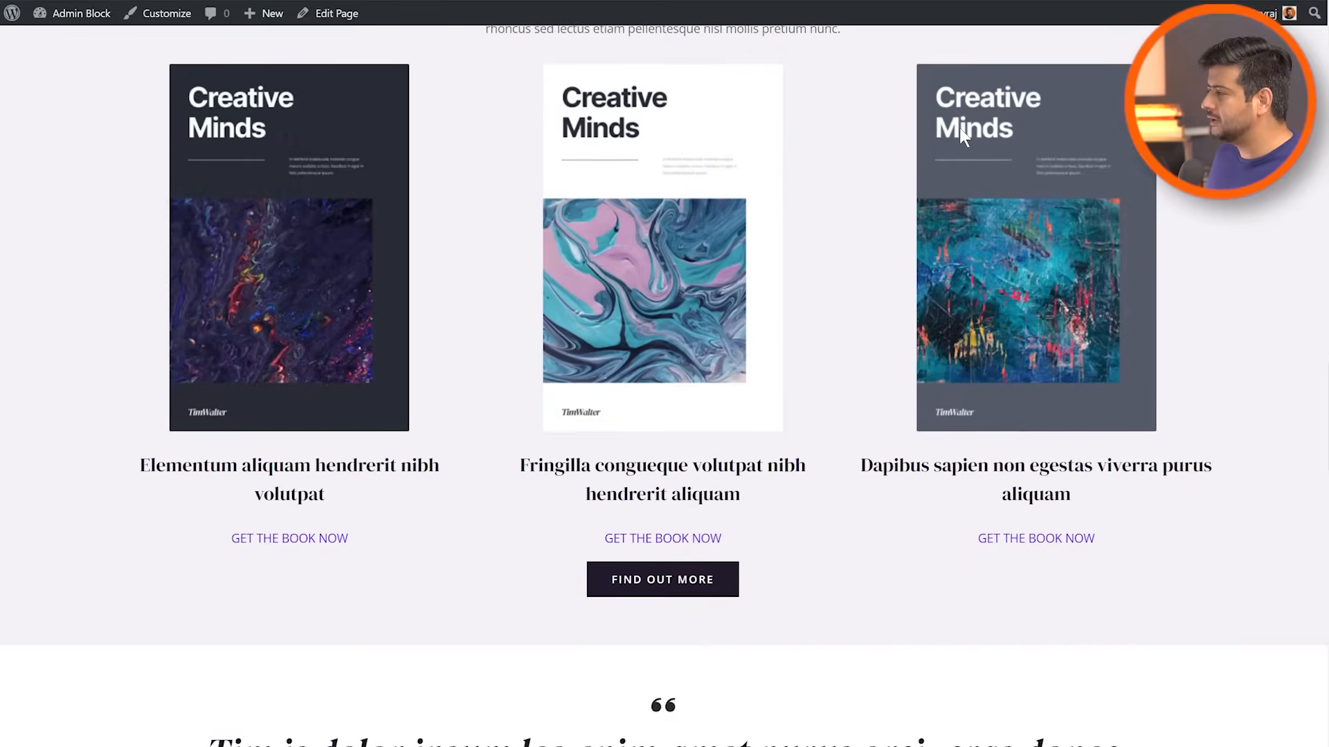
pyautogui.scroll(-8, 965, 141)
pyautogui.scroll(14, 951, 142)
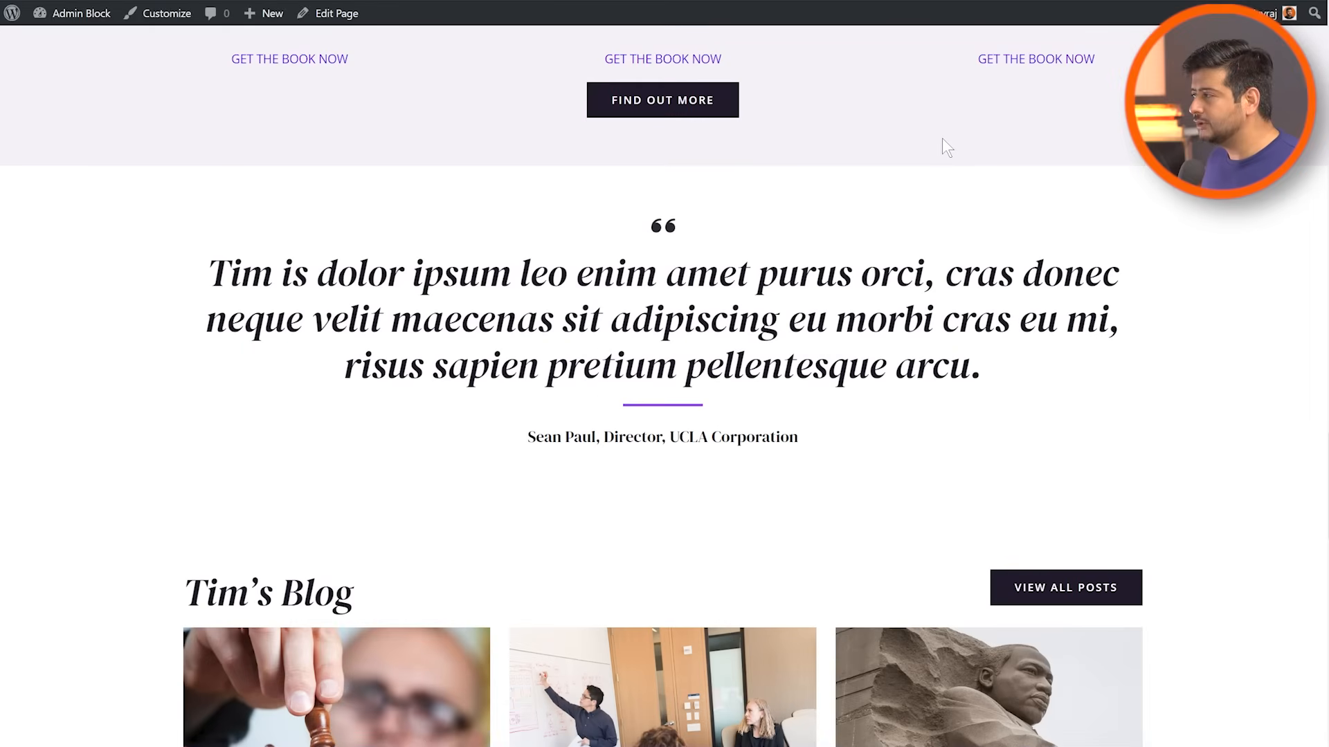
pyautogui.scroll(2, 946, 166)
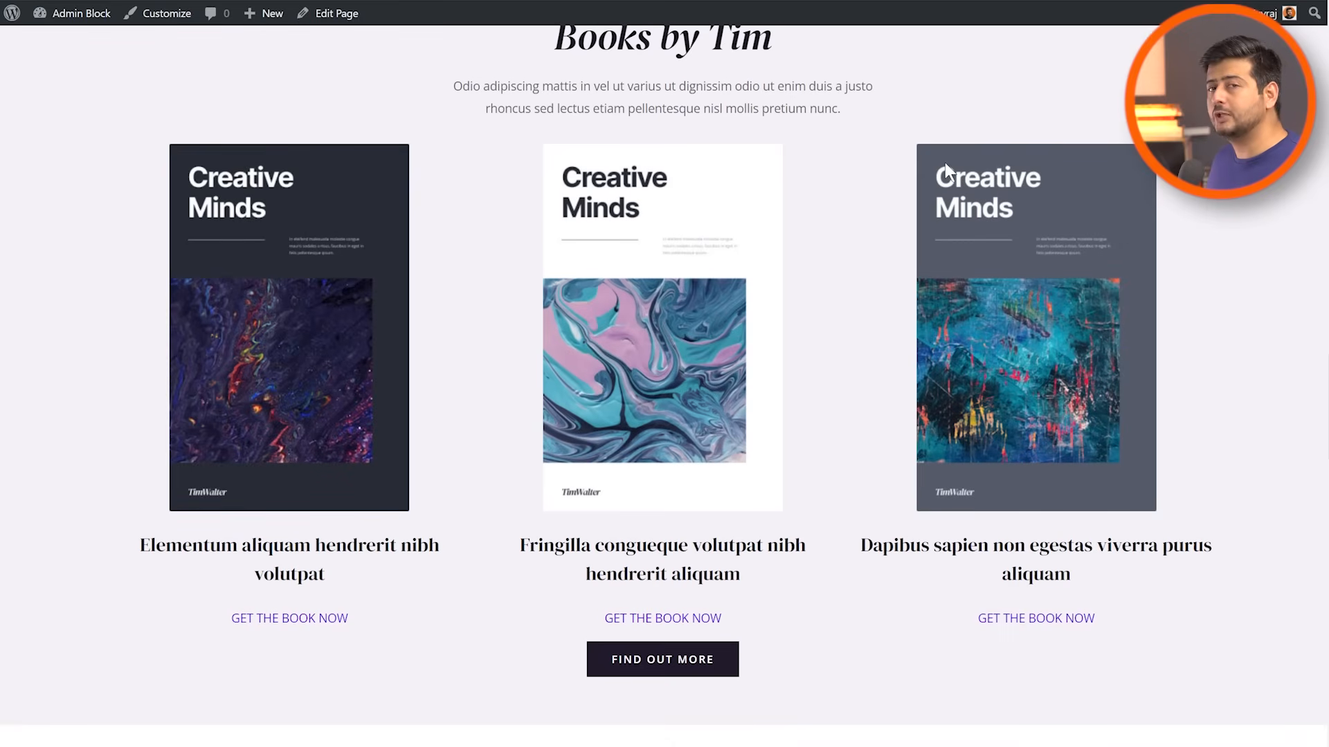
pyautogui.scroll(20, 946, 165)
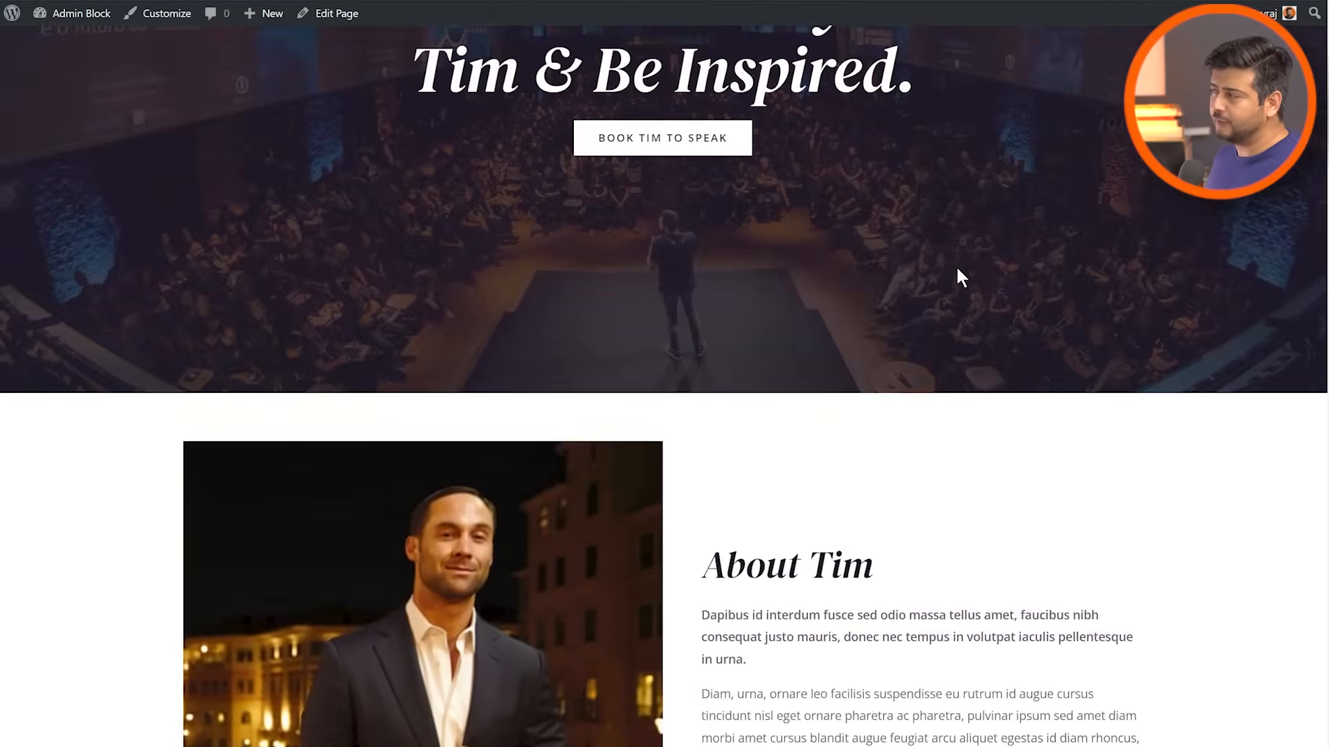
pyautogui.scroll(5, 960, 277)
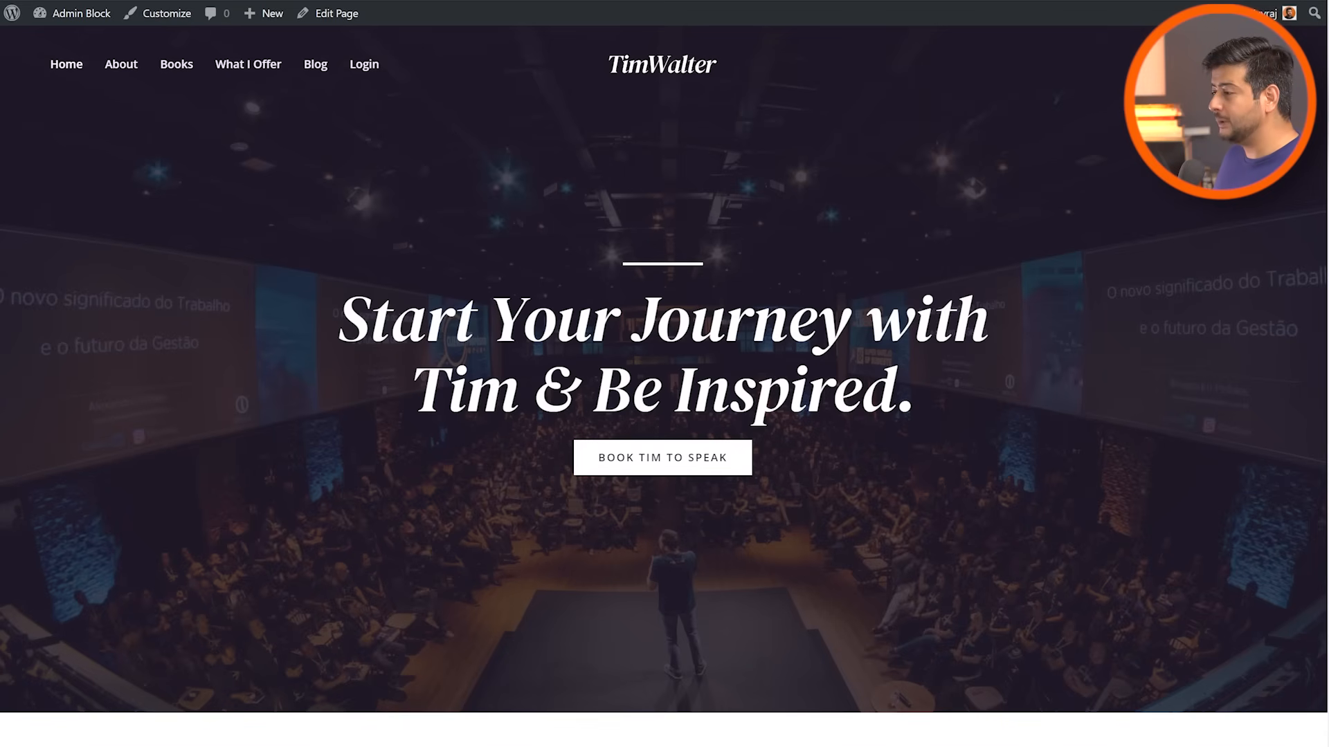
# - Check the registration form linked from the login page in the logged-out browser window, and return to the logged-in window
pyautogui.click(211, 712)
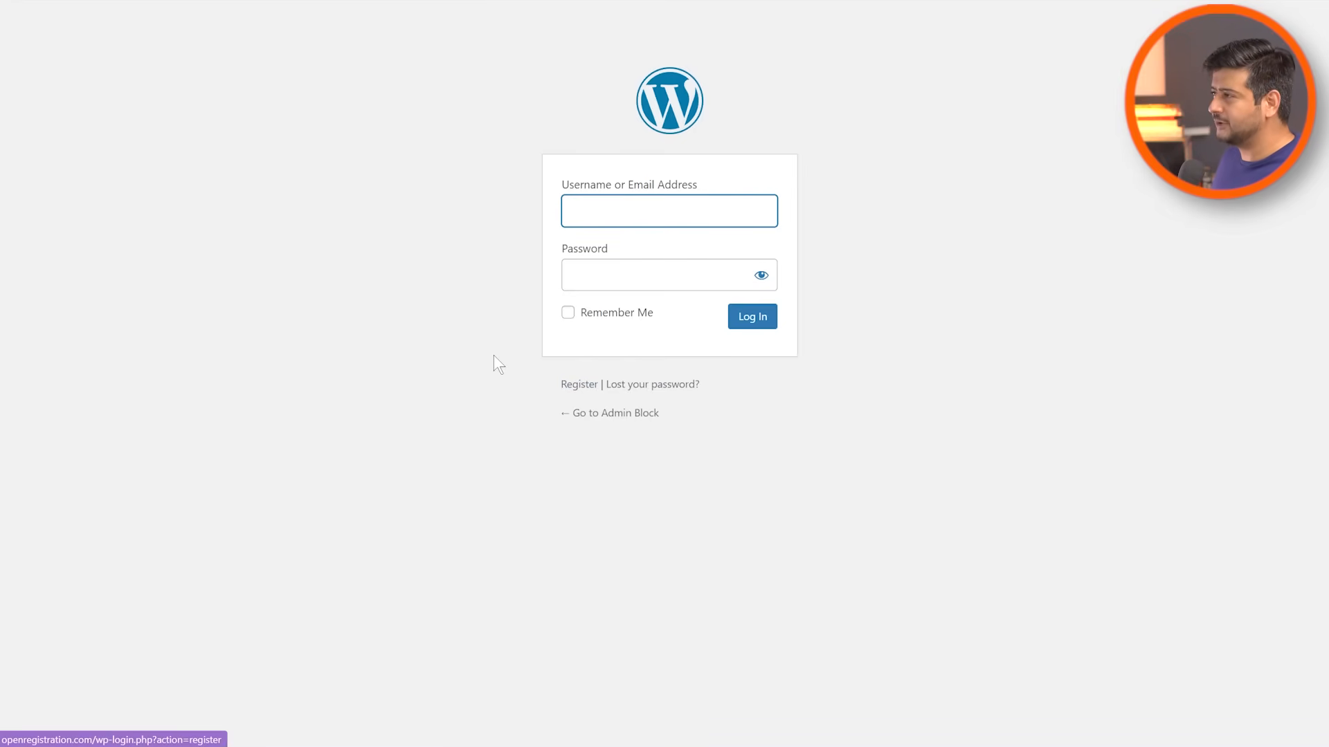
pyautogui.click(572, 385)
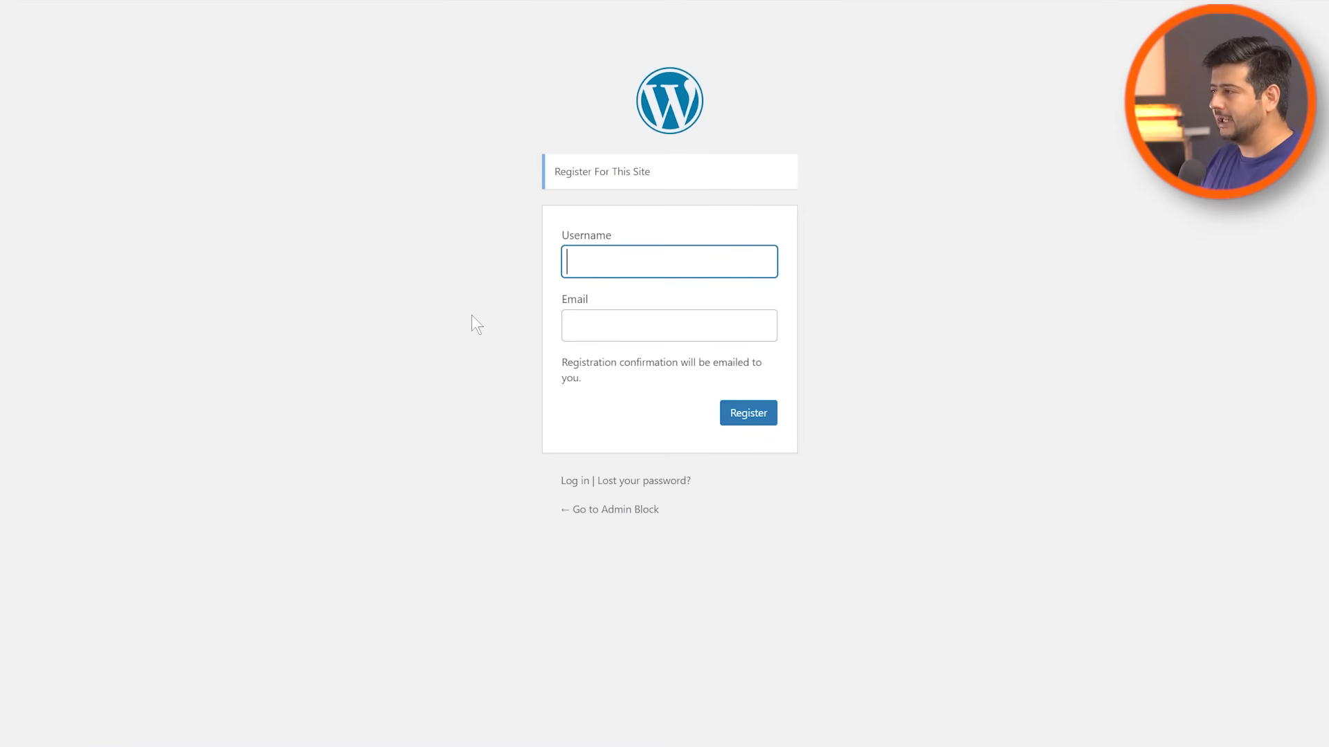
pyautogui.click(119, 744)
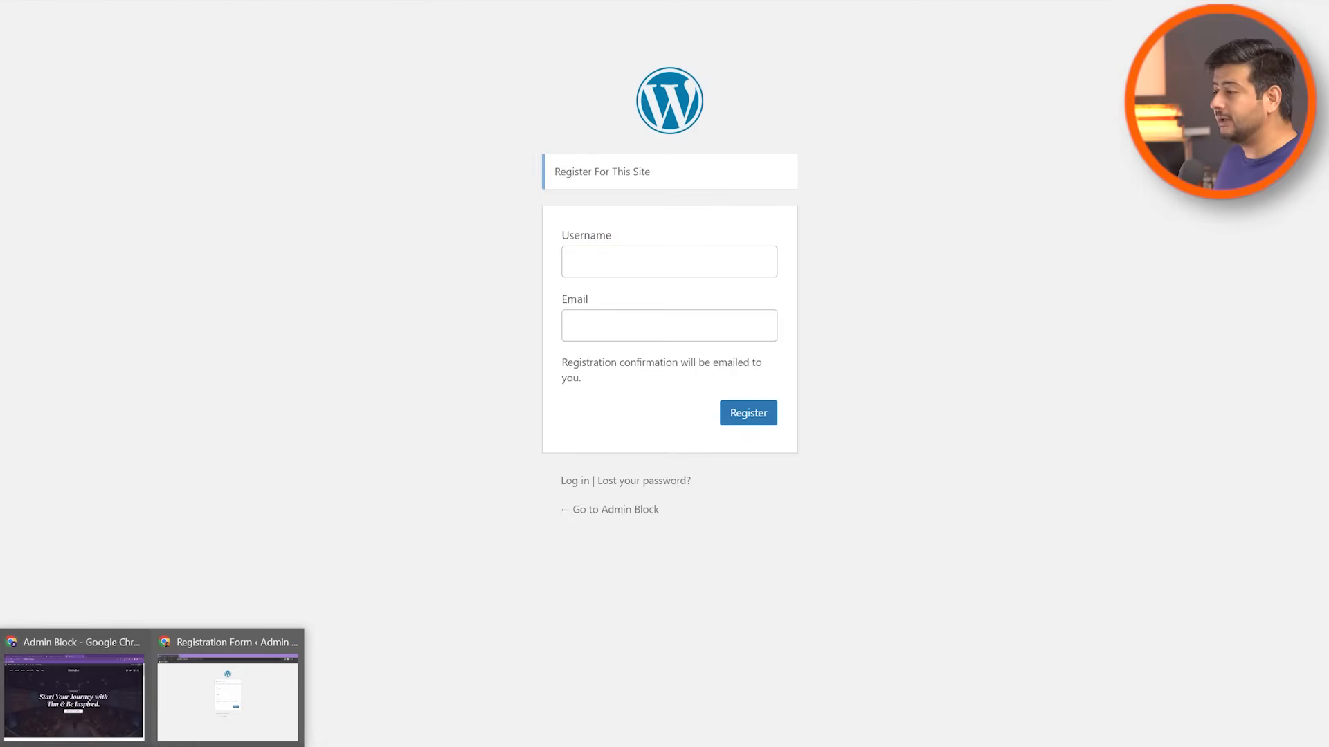
pyautogui.click(84, 702)
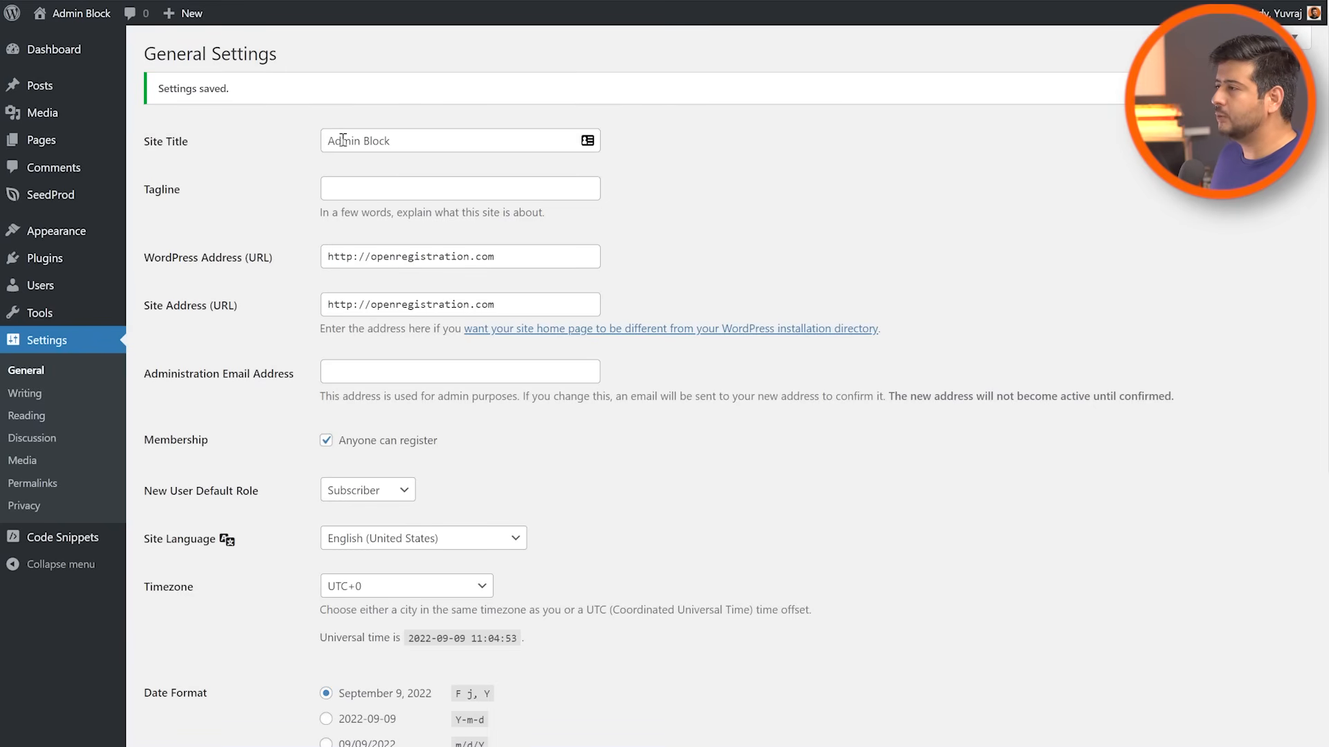
# - Open the site's widgets and add a Meta widget at the end of the Main Sidebar
pyautogui.moveTo(59, 244)
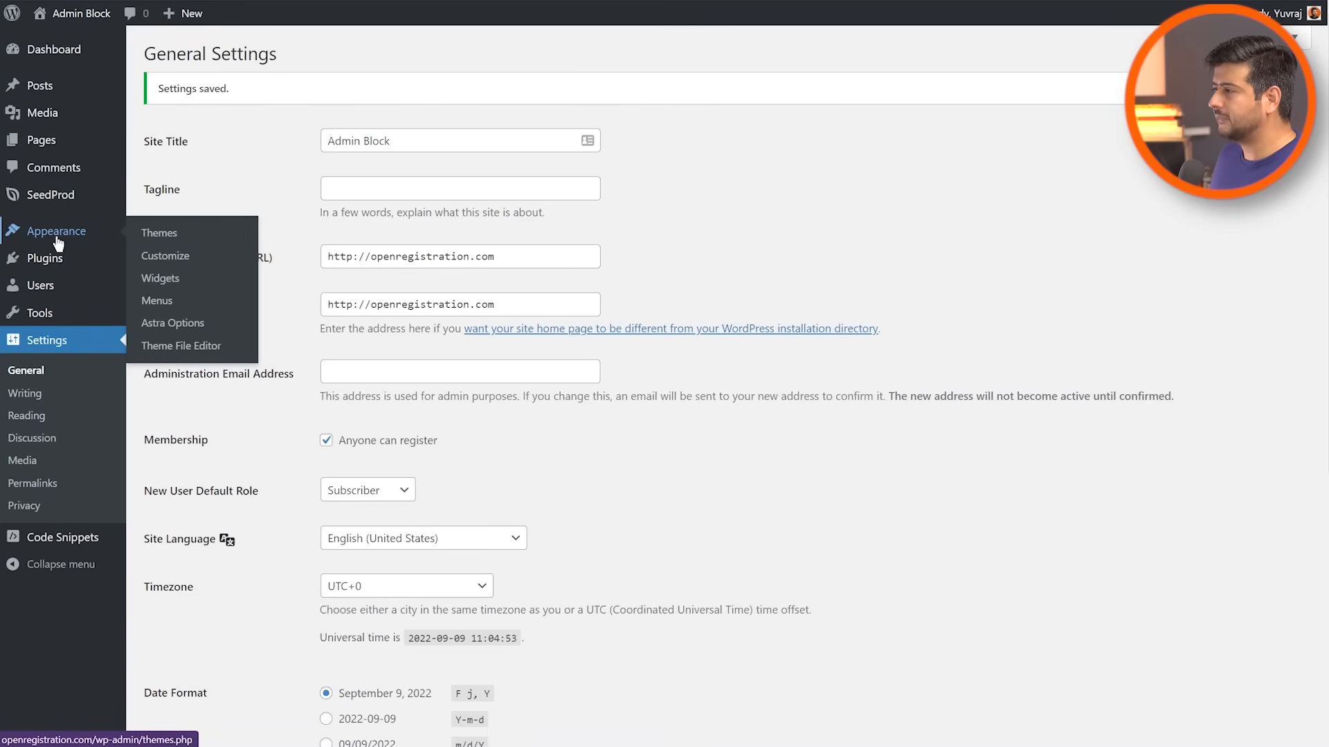
pyautogui.click(188, 281)
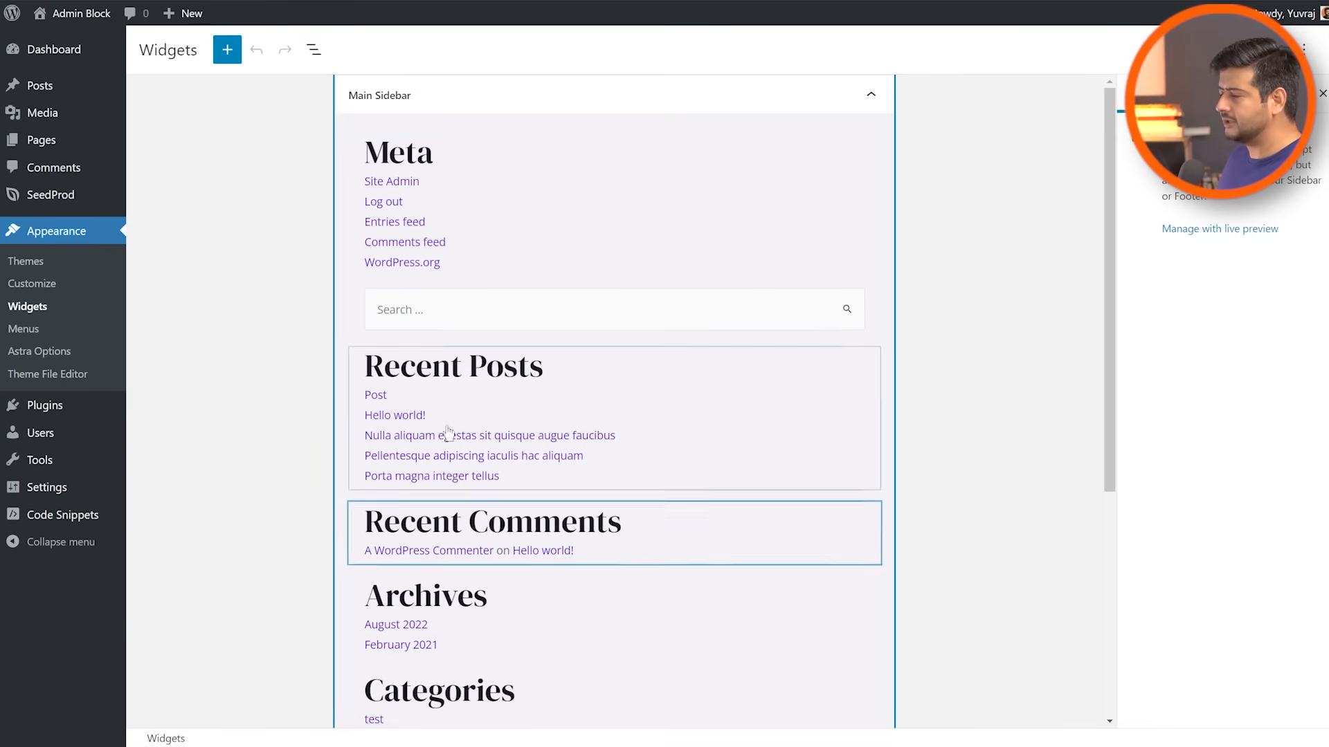
pyautogui.scroll(-5, 280, 309)
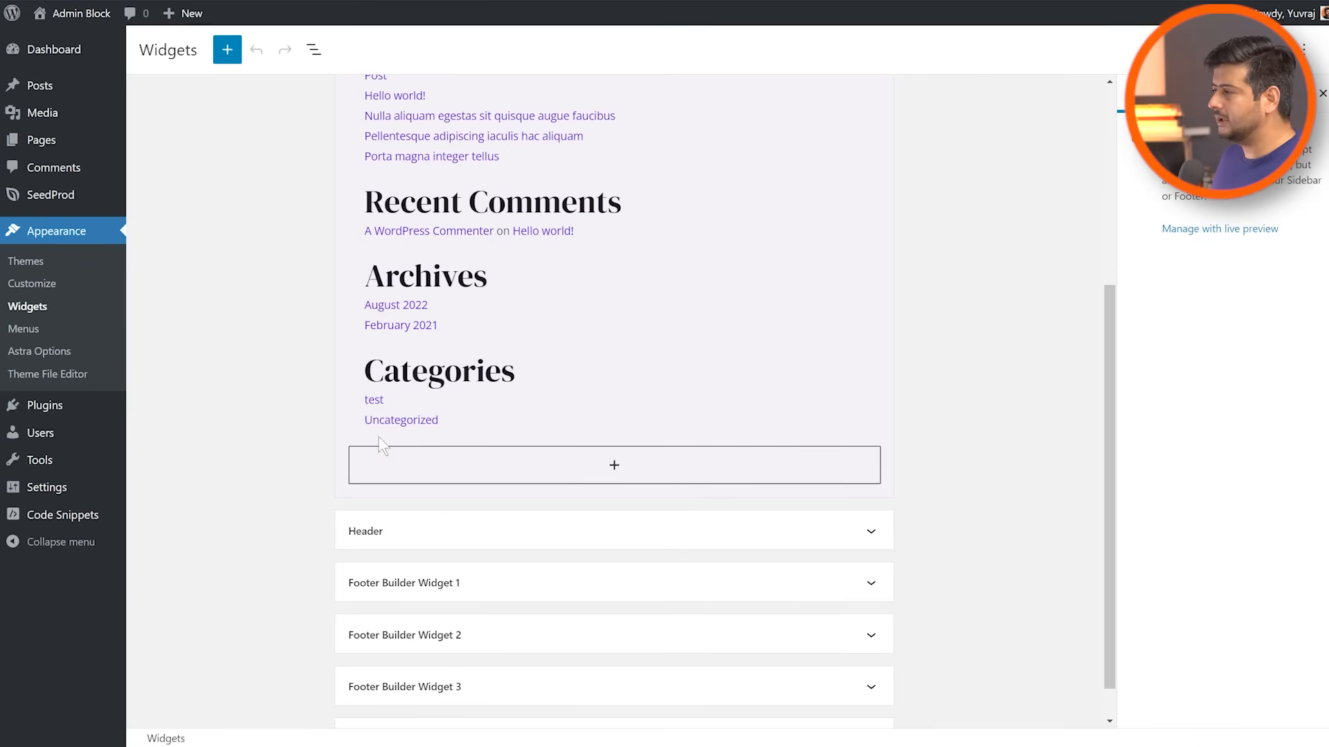
pyautogui.click(614, 465)
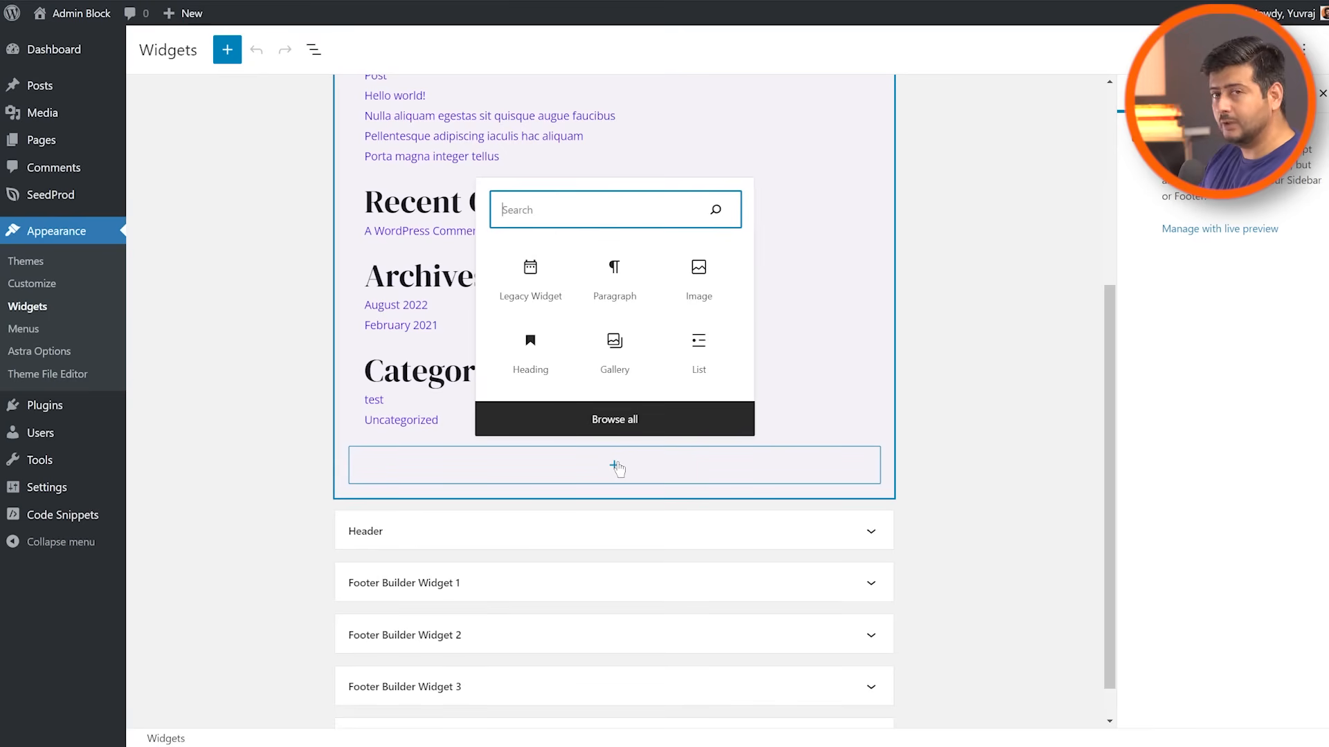
pyautogui.write('meta')
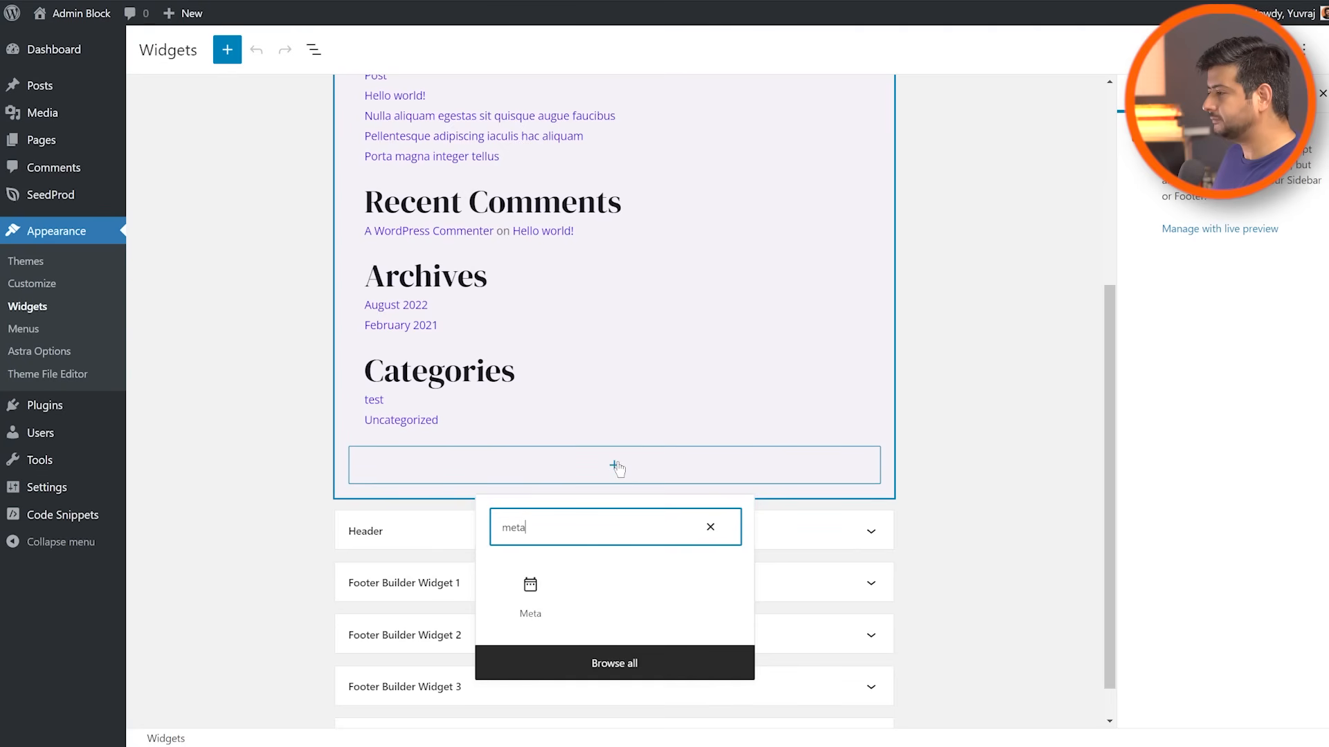
pyautogui.click(529, 599)
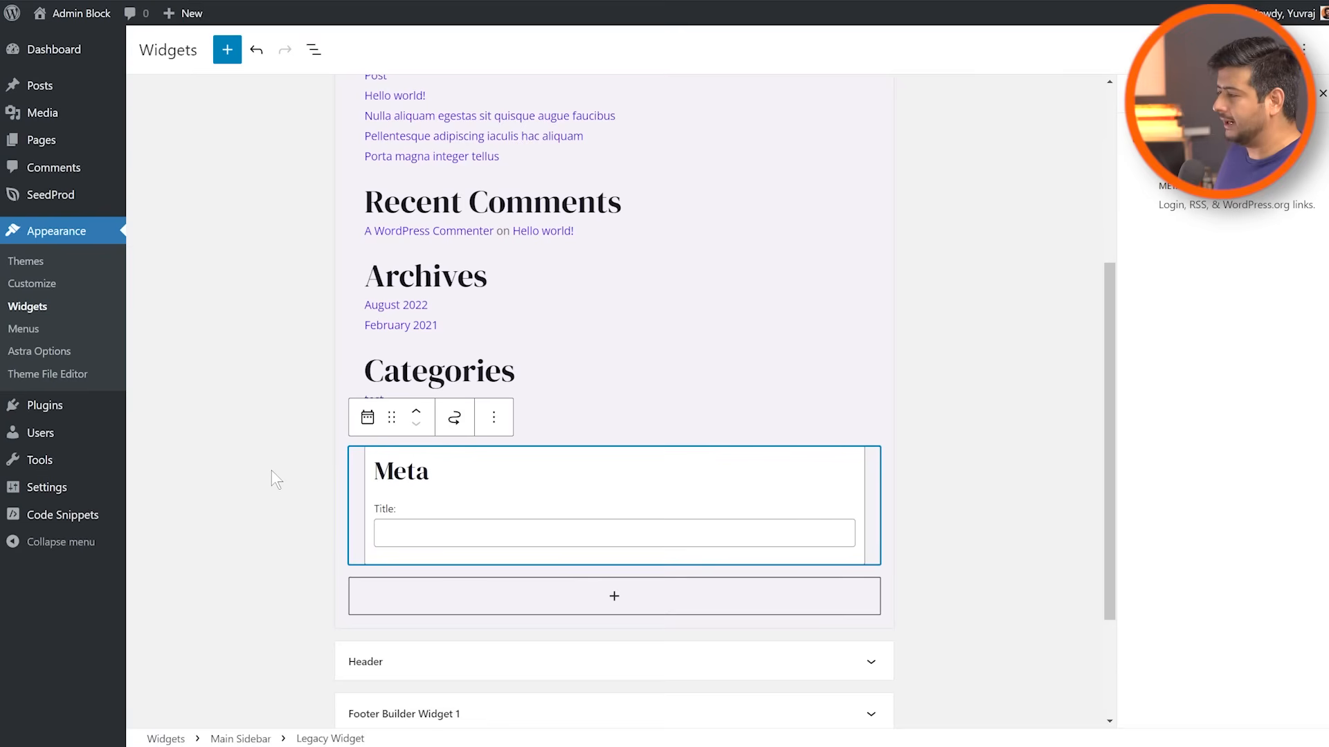
# - Remove the extra Meta widget at the end of the Main Sidebar
pyautogui.scroll(5, 272, 471)
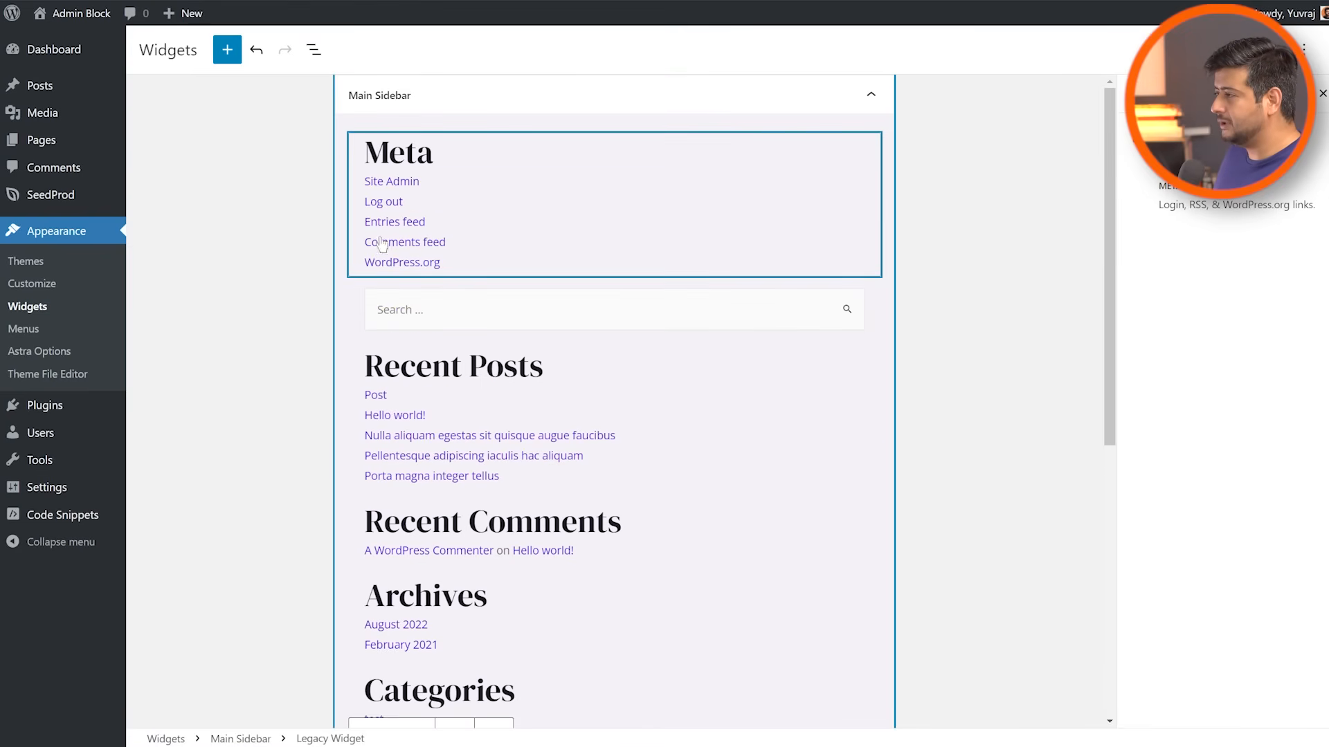
pyautogui.scroll(-5, 293, 368)
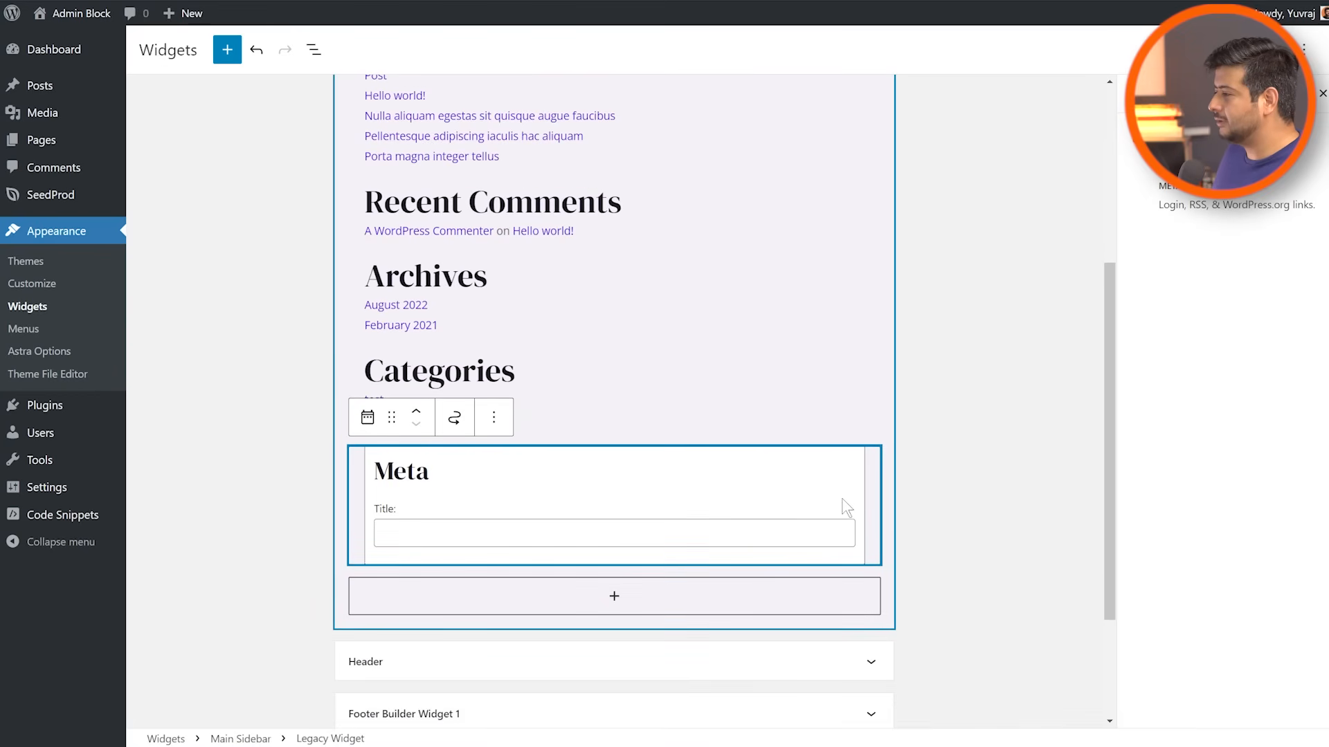
pyautogui.click(493, 417)
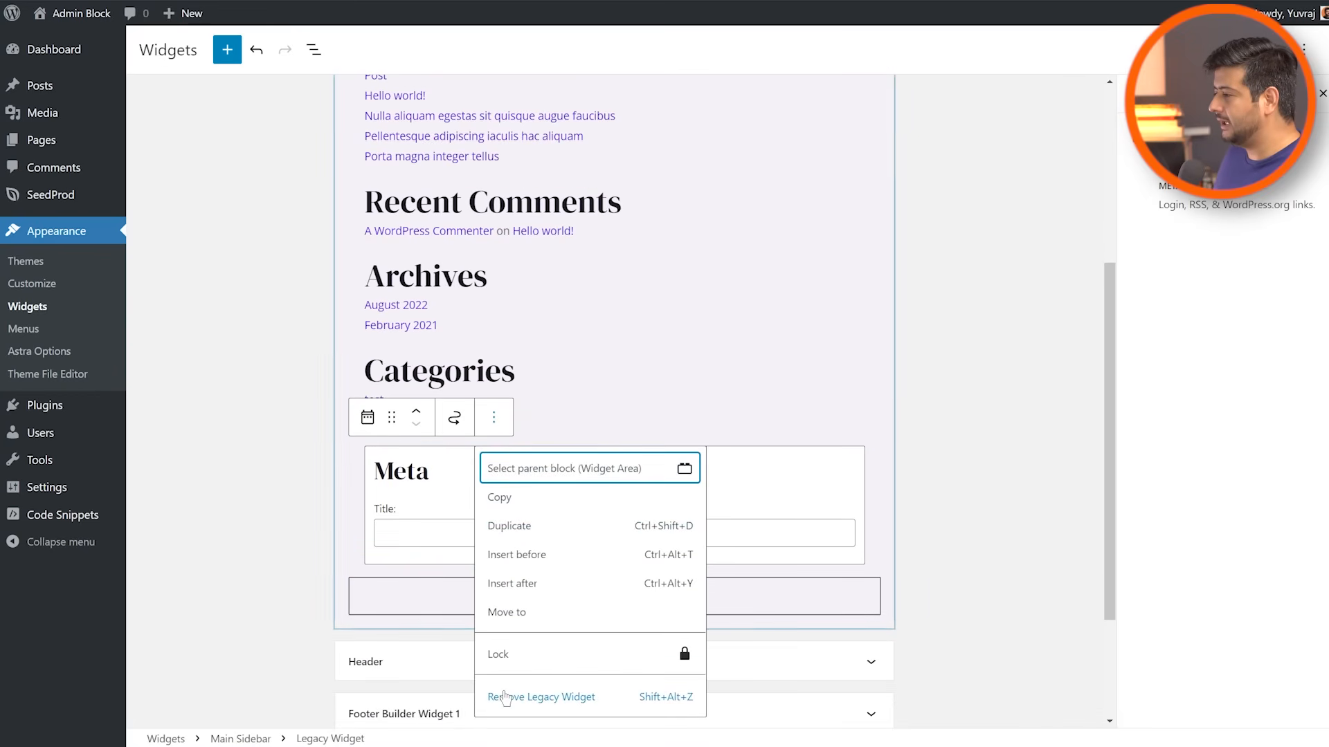
pyautogui.click(540, 697)
# - Inspect the existing Meta widget at the start of the Main Sidebar and deselect it
pyautogui.scroll(5, 277, 374)
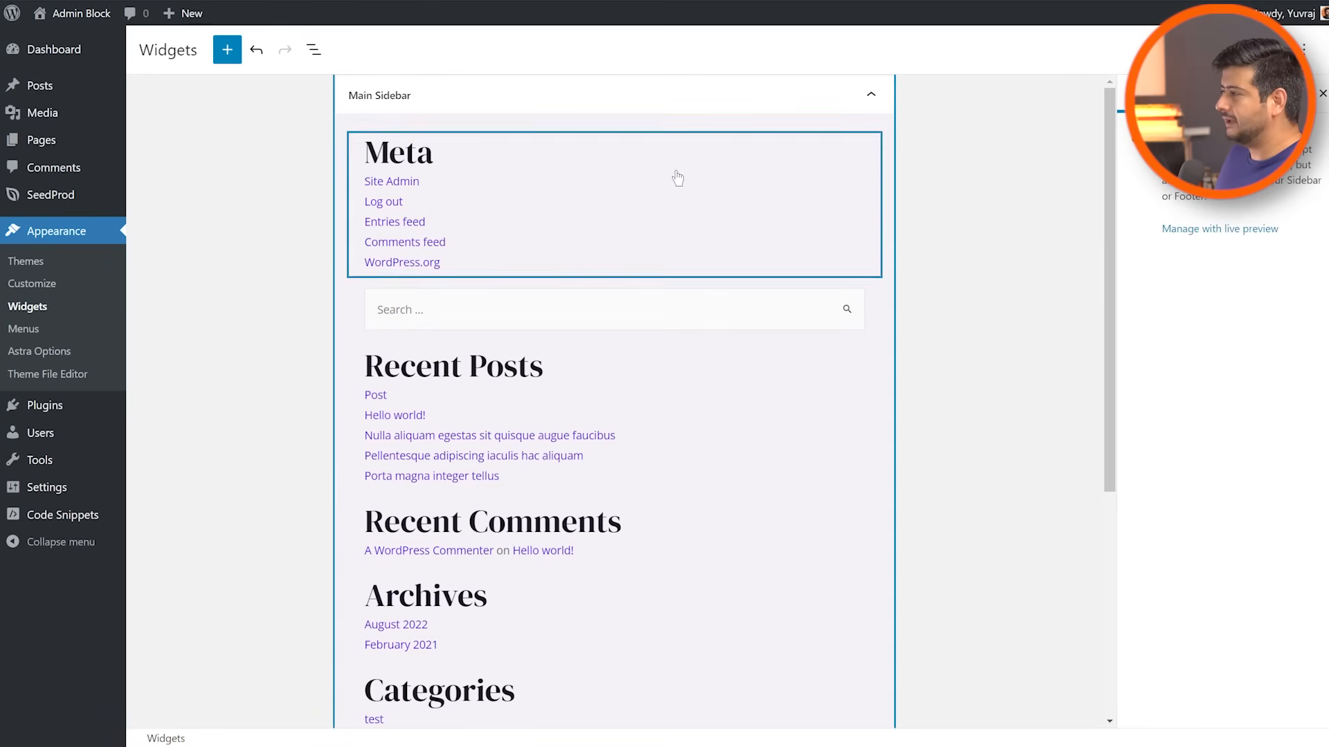
pyautogui.click(845, 215)
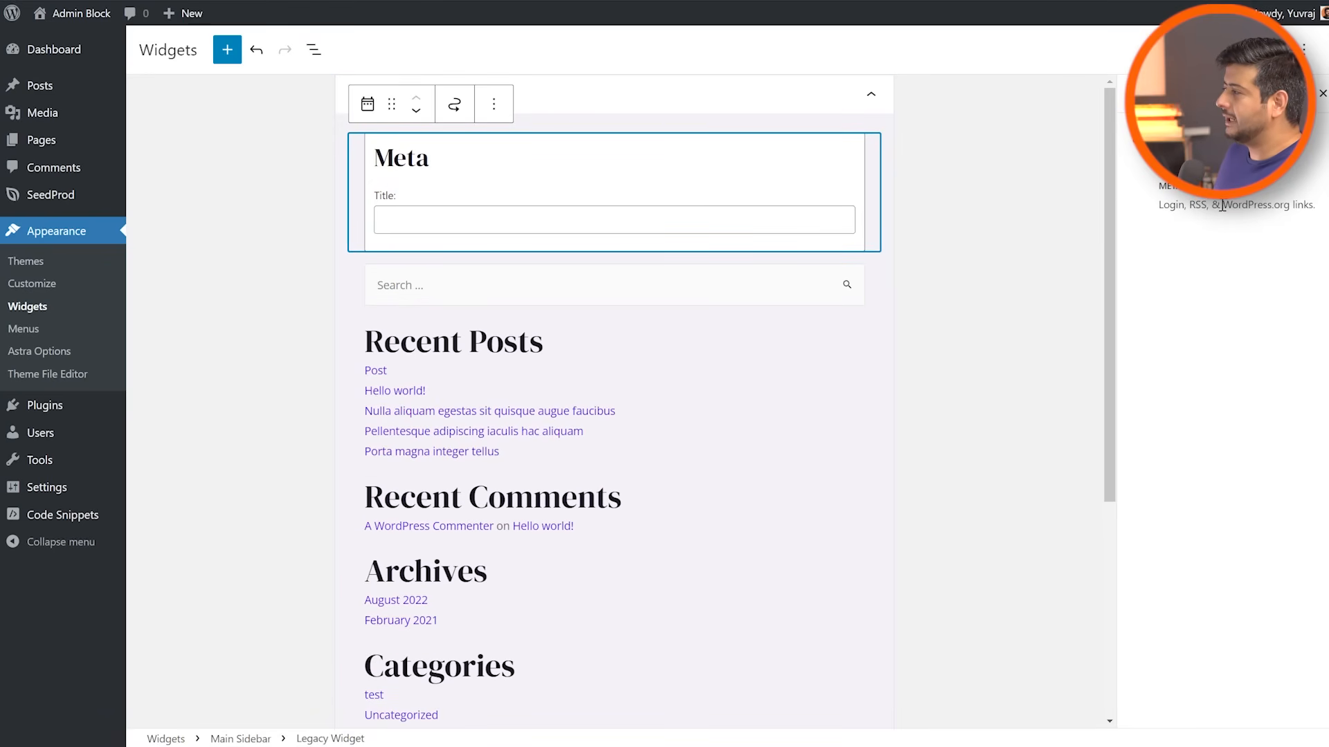
pyautogui.click(284, 200)
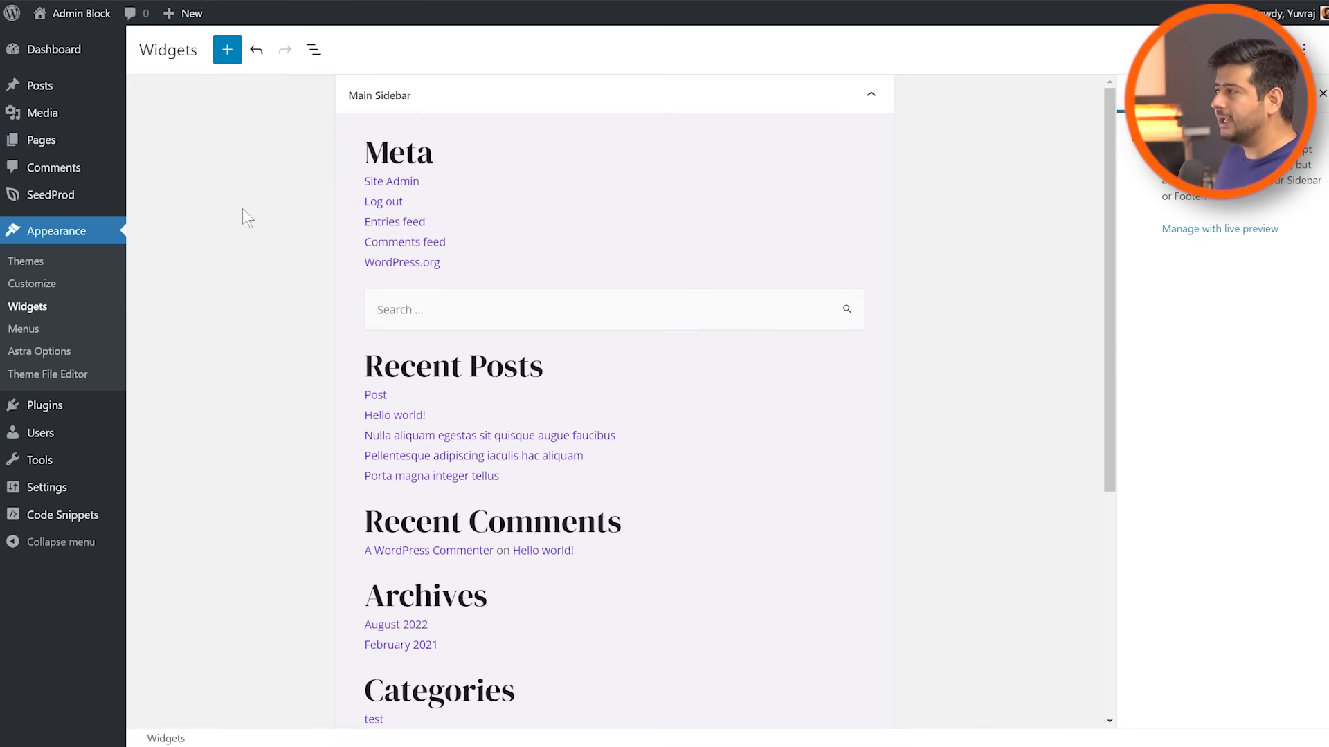
pyautogui.click(575, 1)
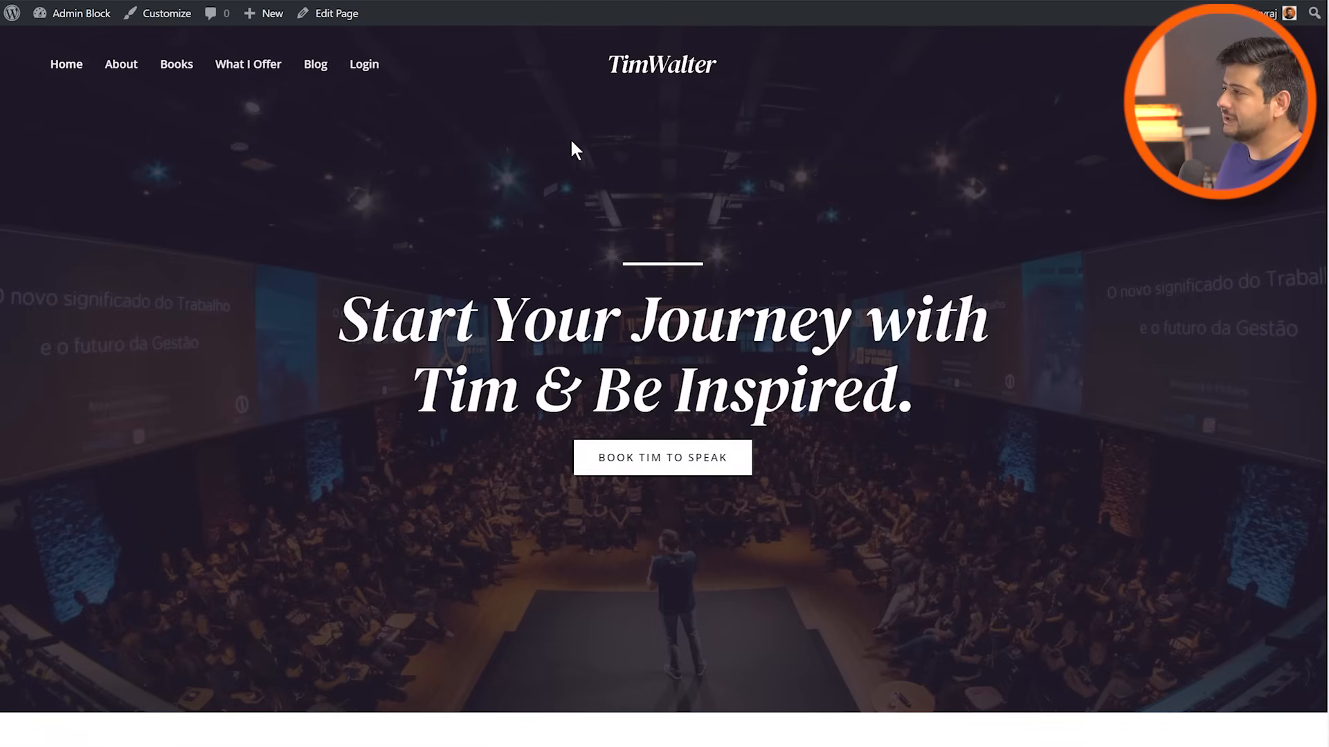
pyautogui.click(317, 69)
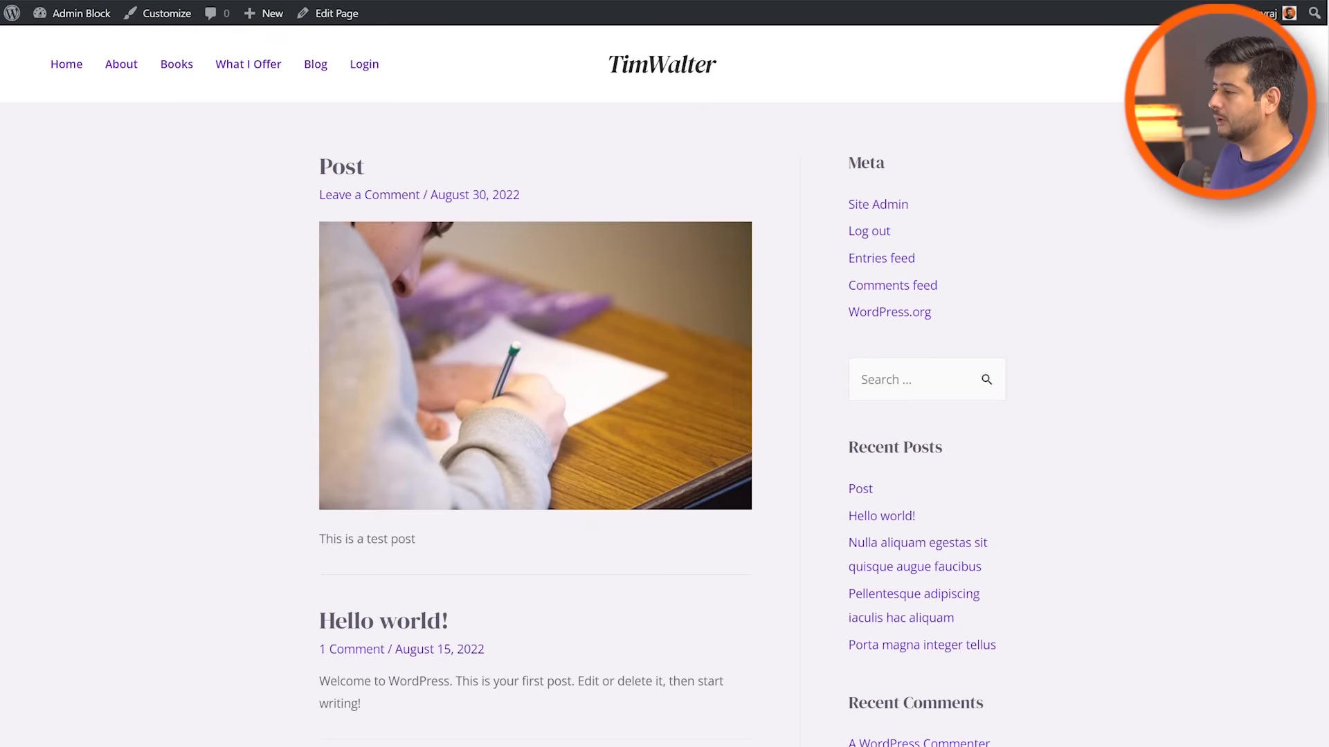
pyautogui.click(184, 714)
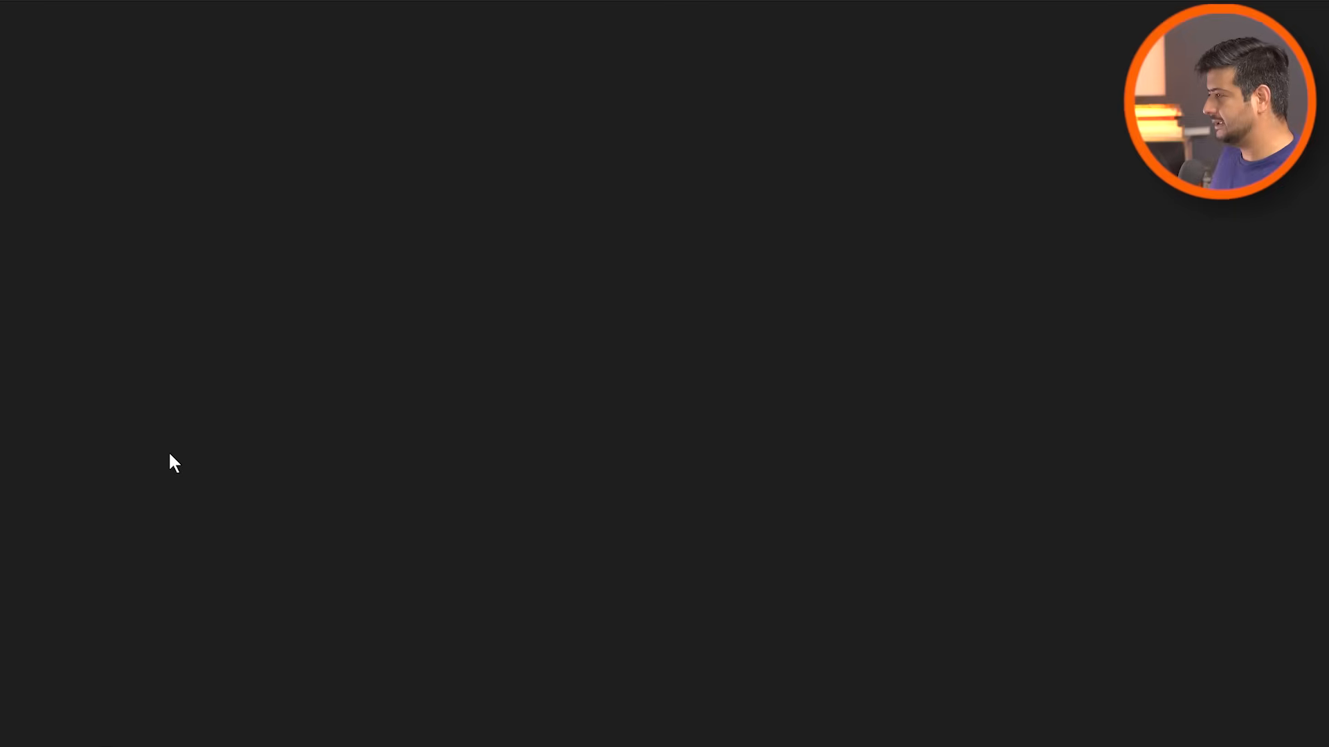
pyautogui.write('http://openregistration.com/blog-4/')
pyautogui.press('Return')
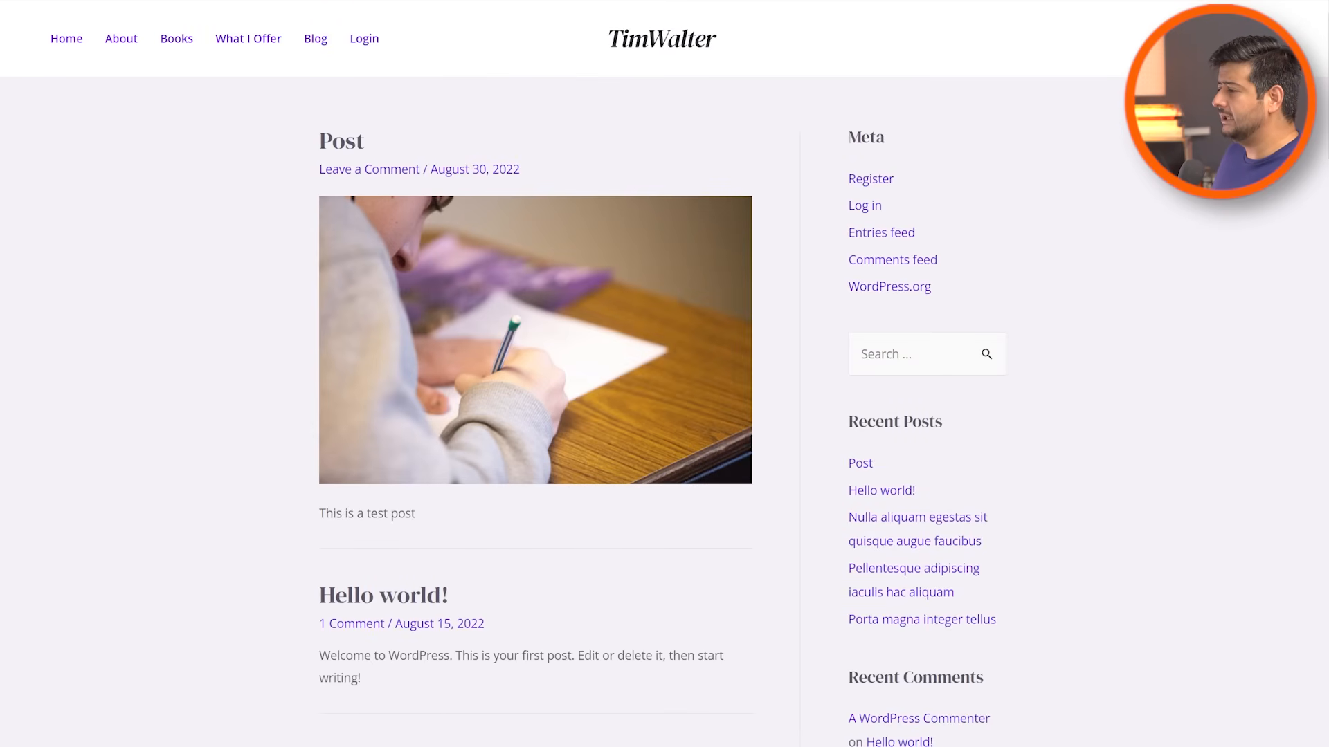
pyautogui.click(85, 691)
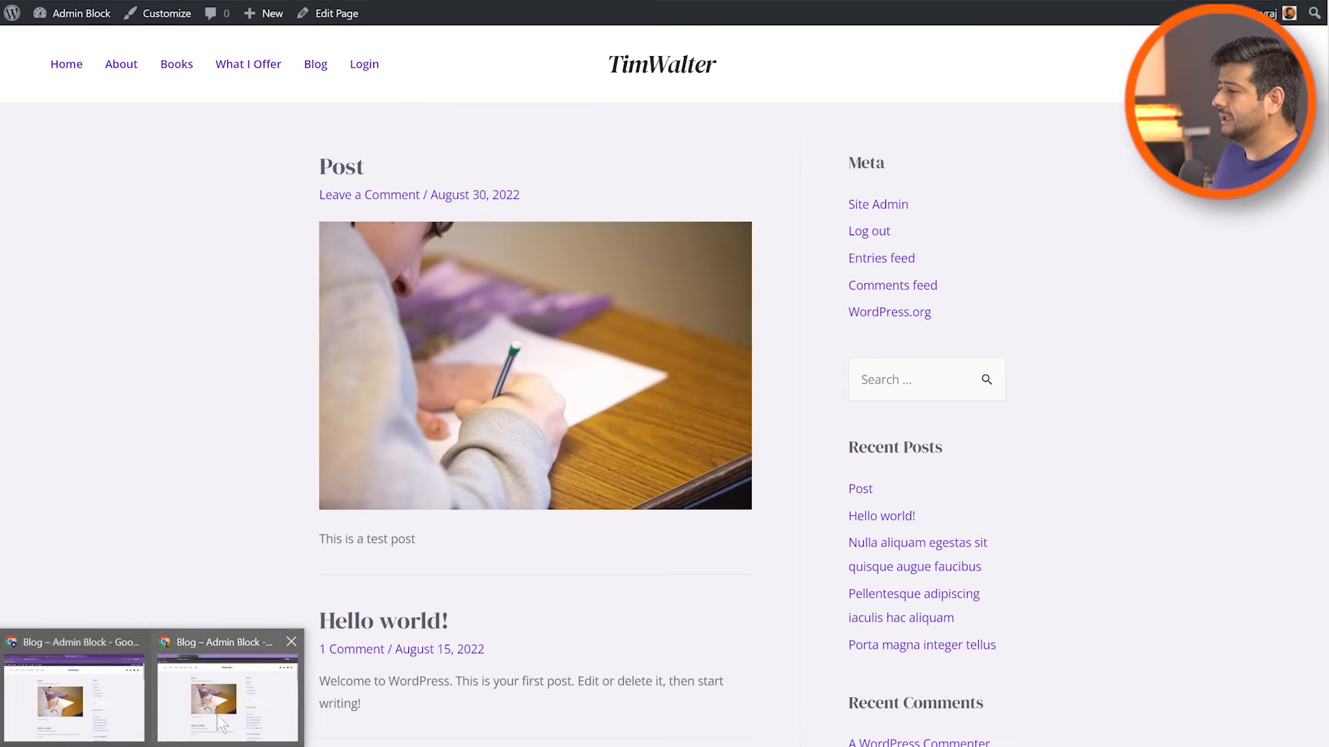
# - Switch to the other Blog window and view the site's registration page at openregistration.com/wp-login.php?action=register
pyautogui.click(220, 723)
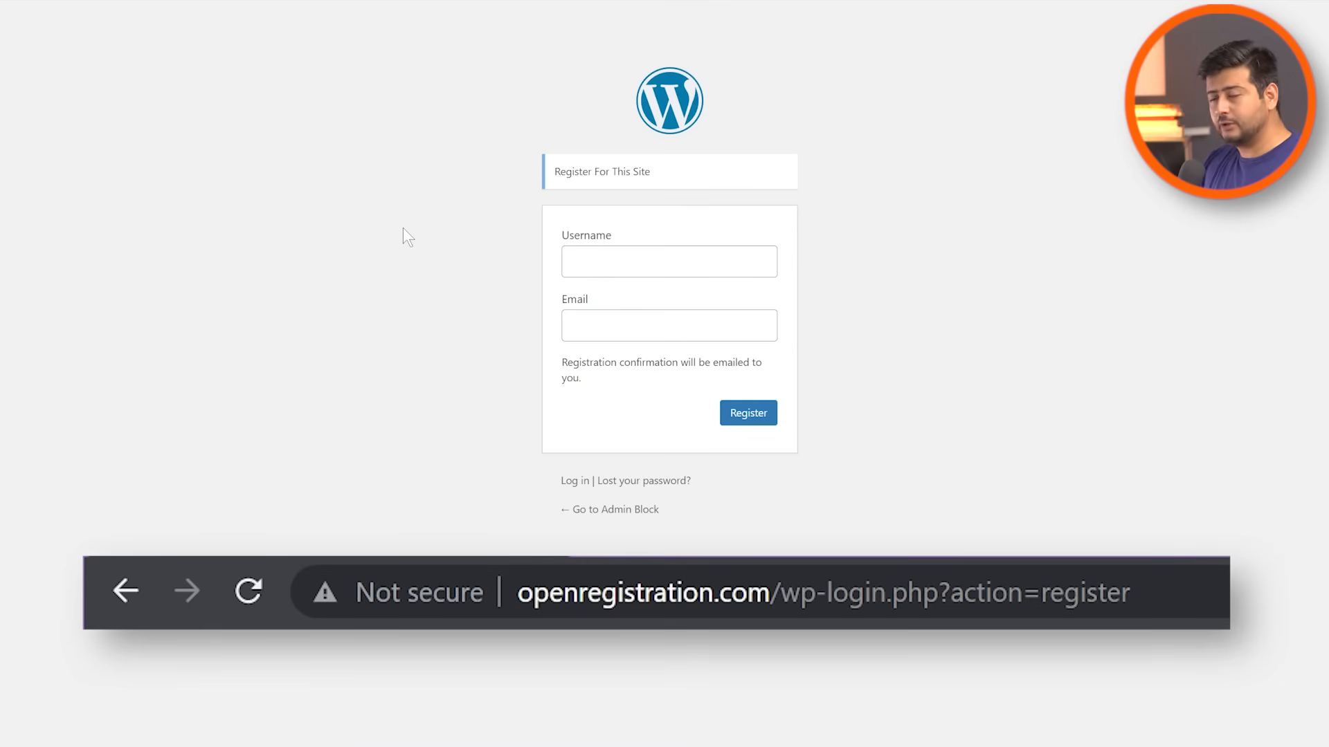
pyautogui.click(1219, 587)
pyautogui.click(373, 252)
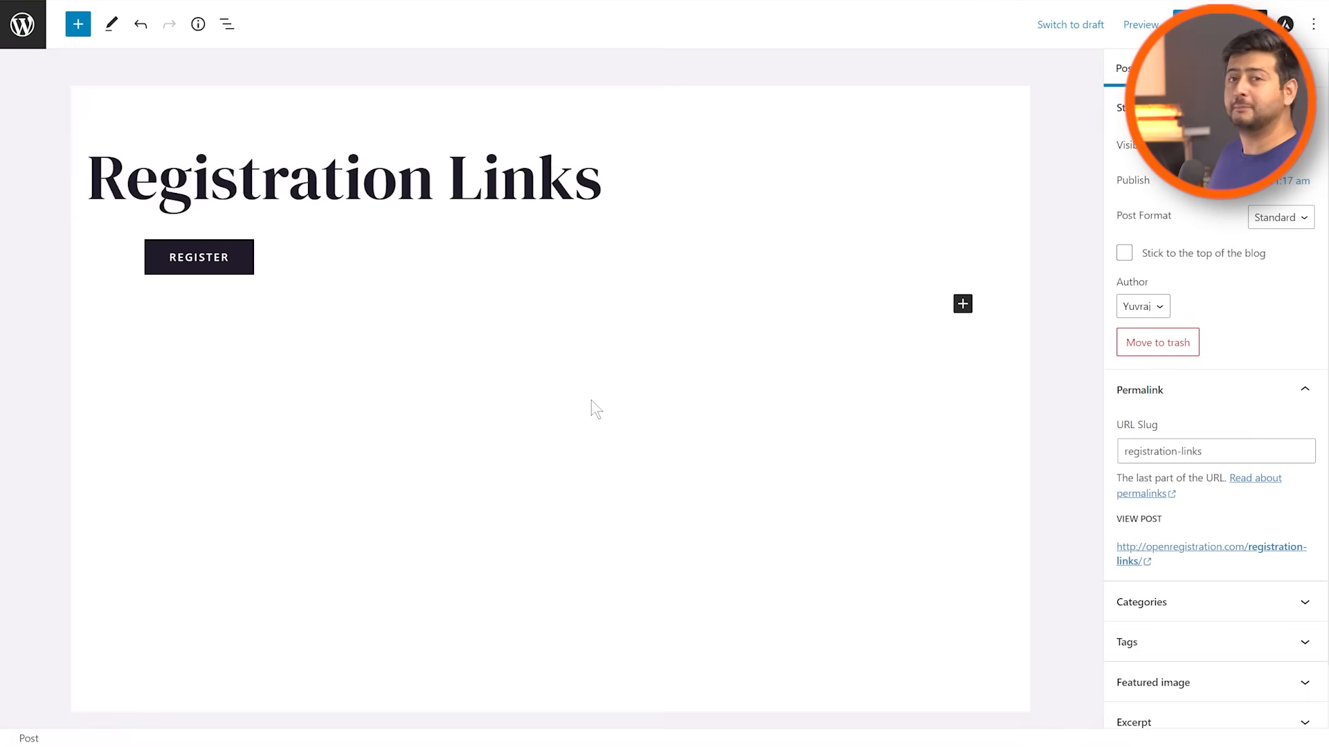
# - Inspect the Register button's link in the Registration Links post and try the button on the published post in the logged-out window
pyautogui.click(222, 268)
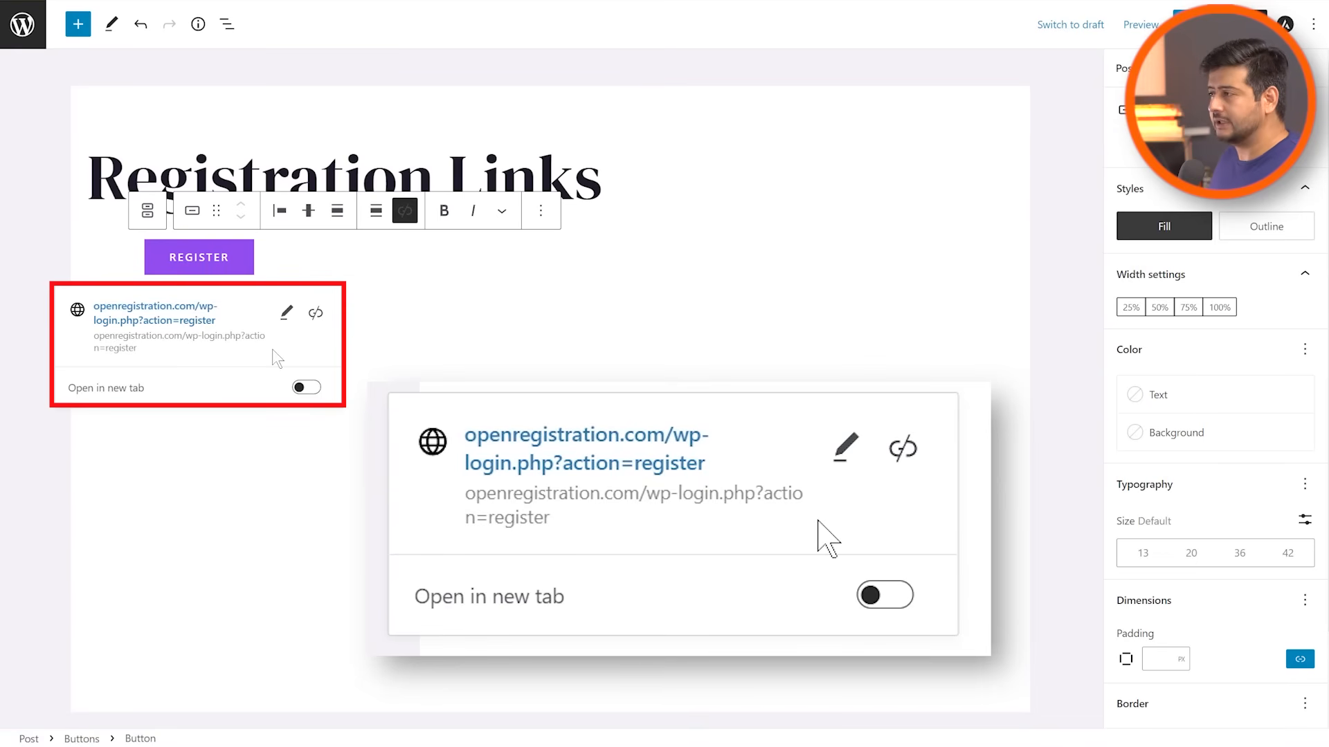
pyautogui.click(878, 153)
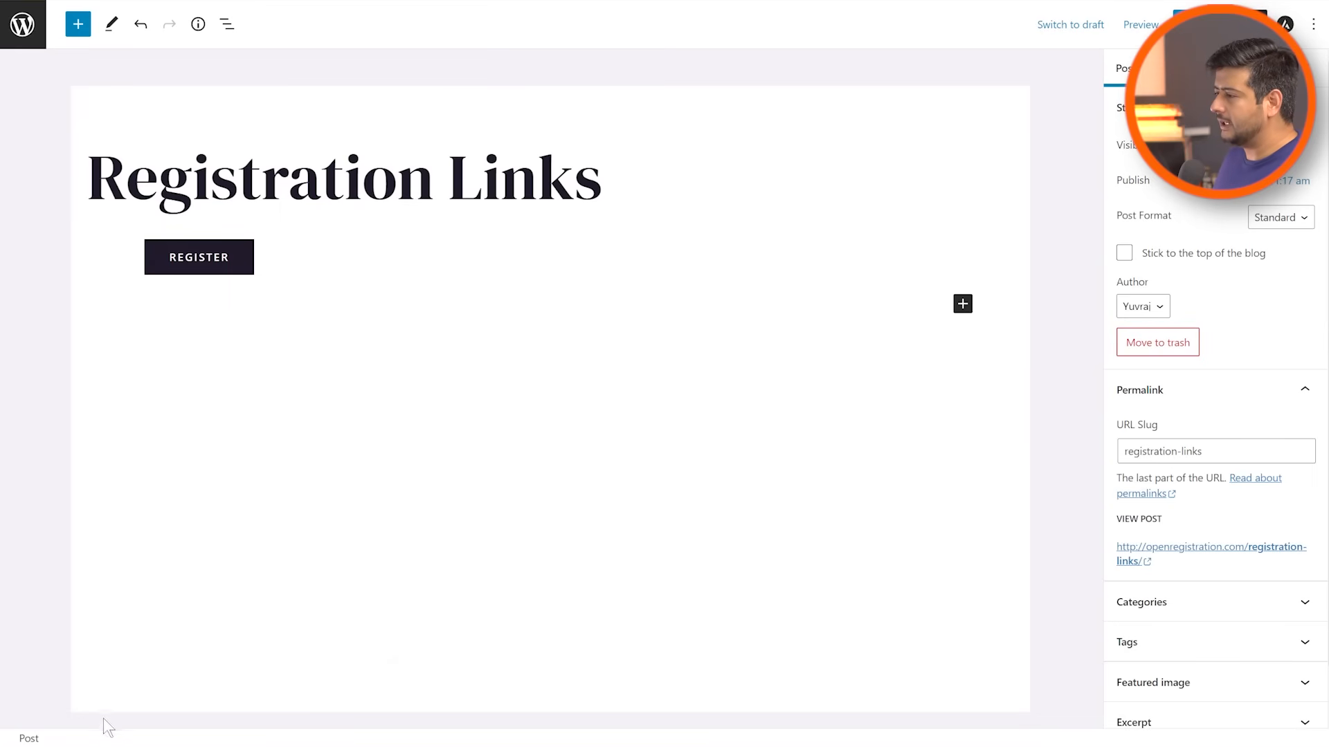
pyautogui.moveTo(107, 730)
pyautogui.click(223, 703)
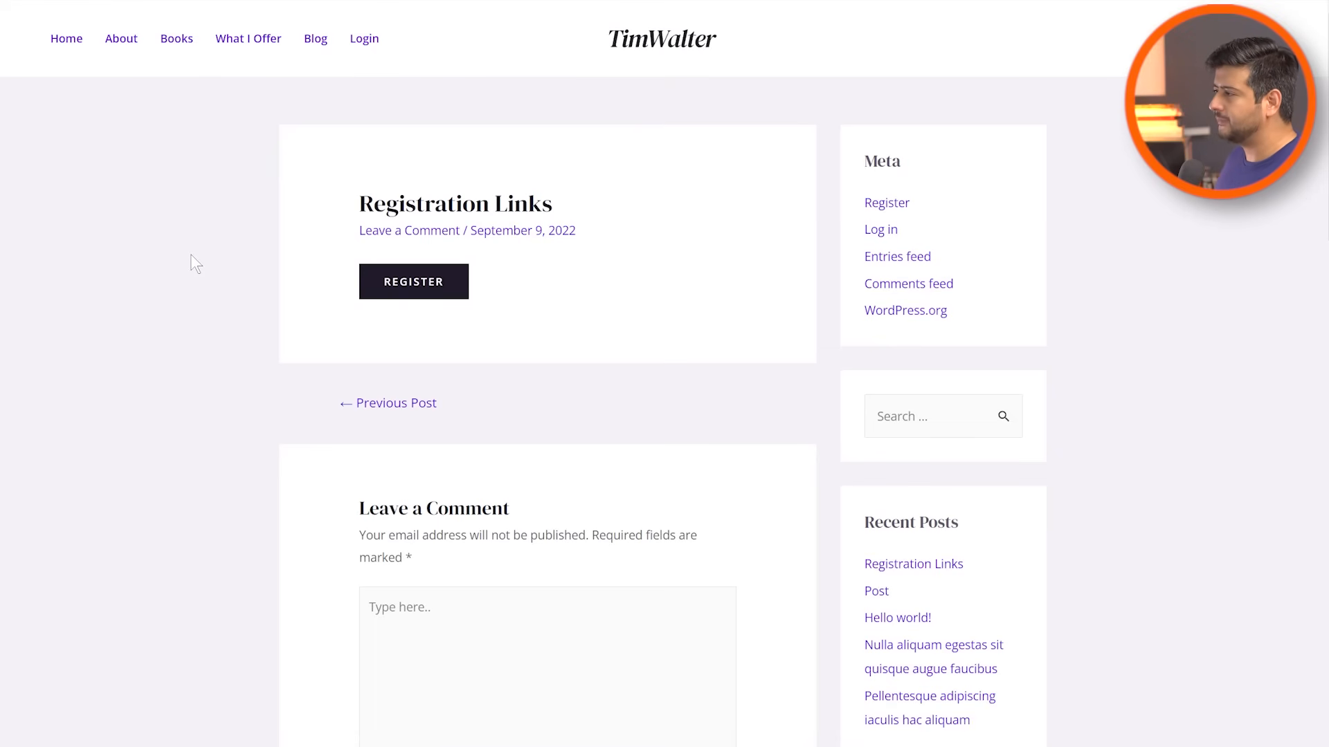
pyautogui.rightClick(409, 276)
pyautogui.click(425, 284)
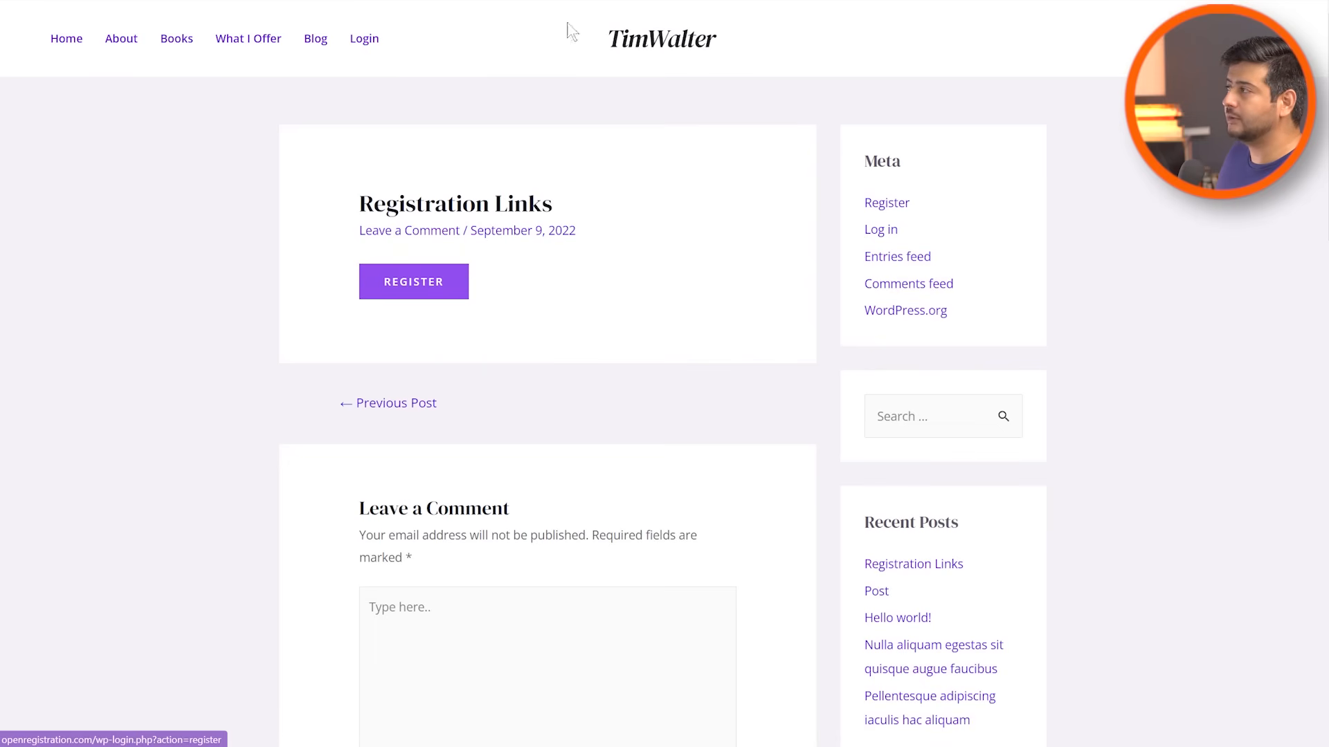
pyautogui.click(579, 1)
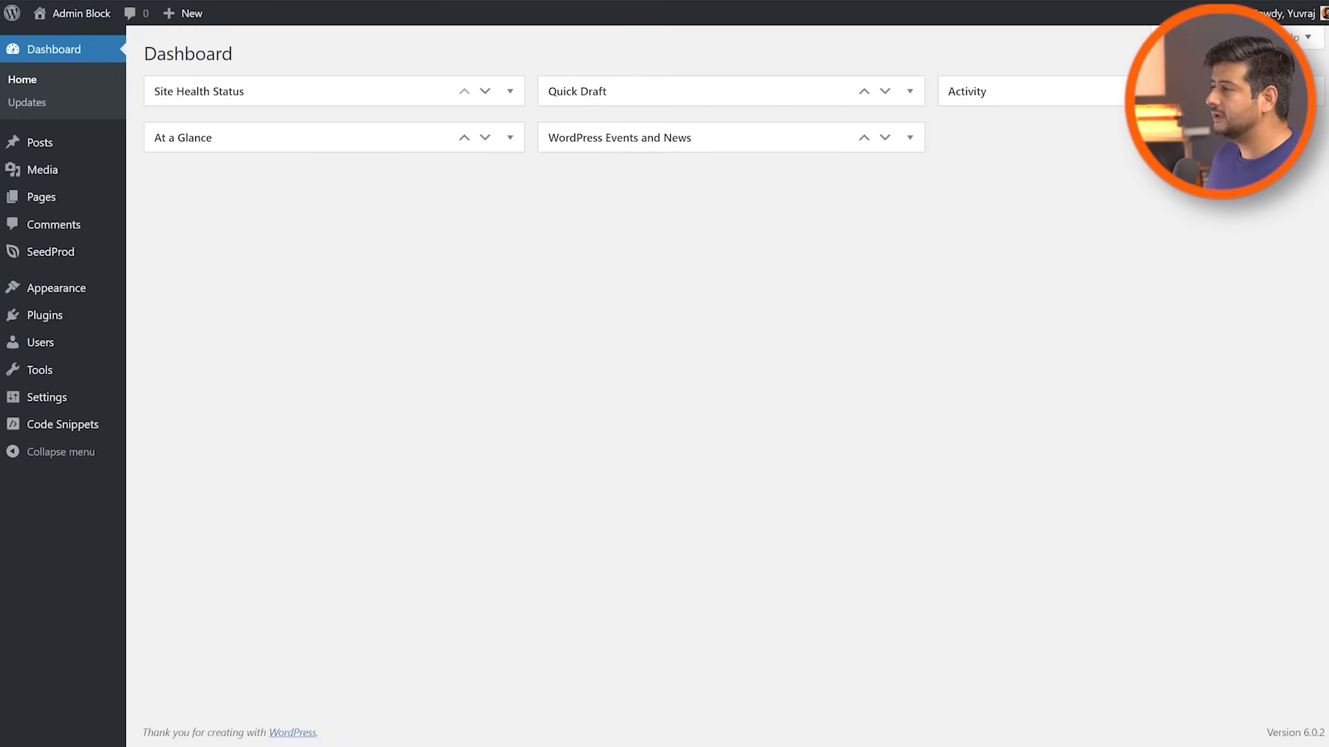
# - Upload wpforms.zip as a new plugin, install it and activate it
pyautogui.moveTo(82, 312)
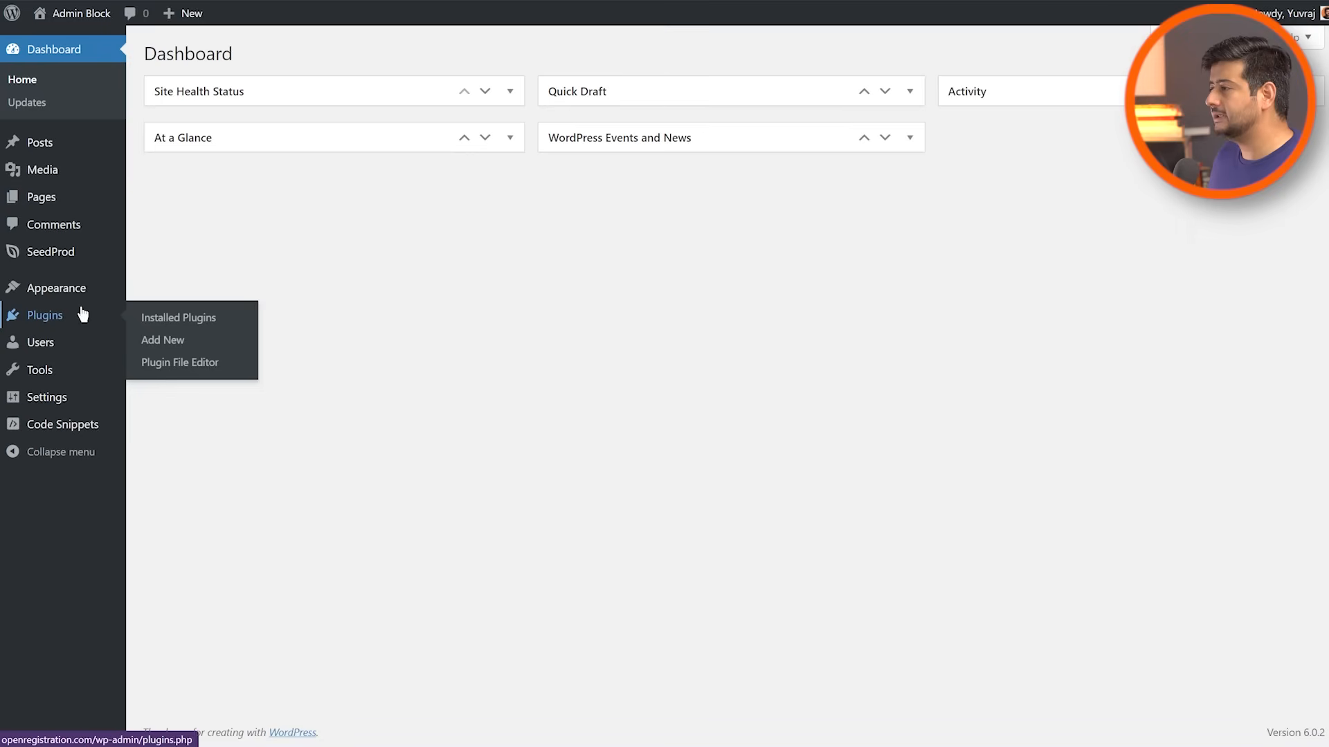
pyautogui.click(251, 344)
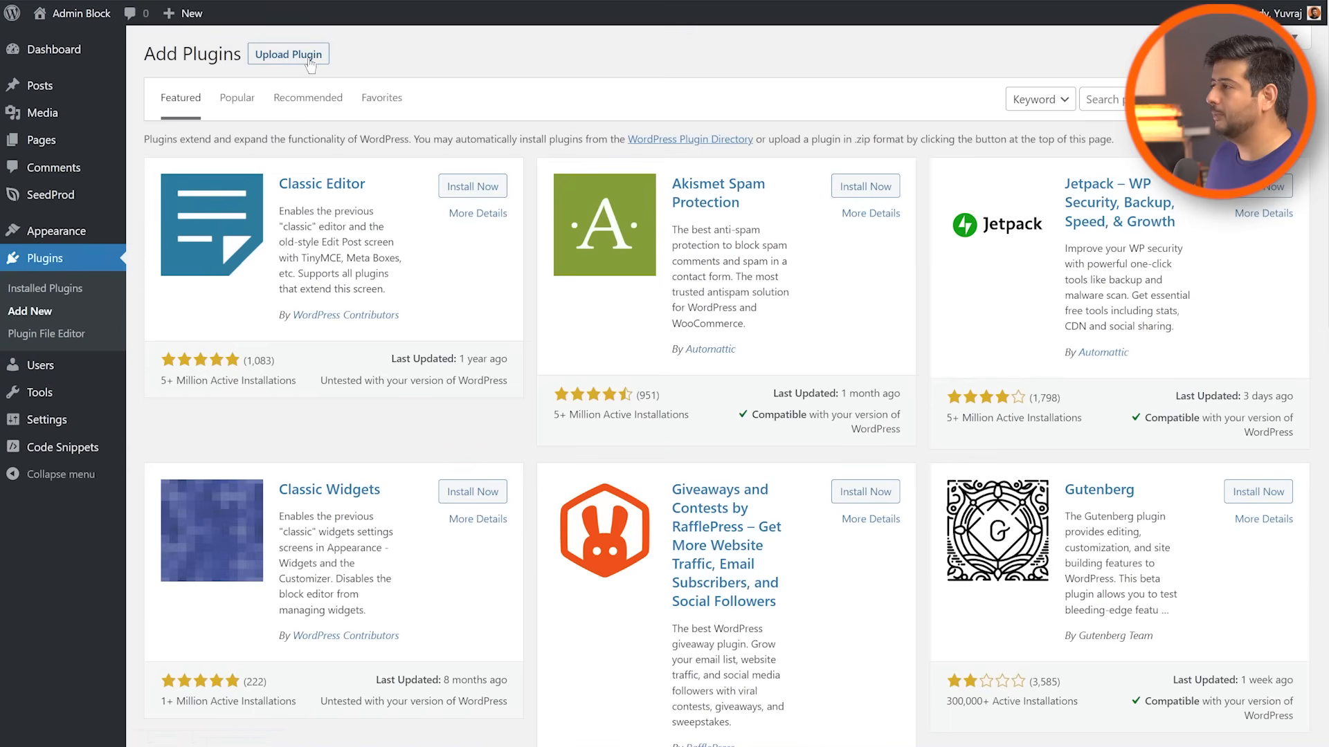
pyautogui.click(310, 62)
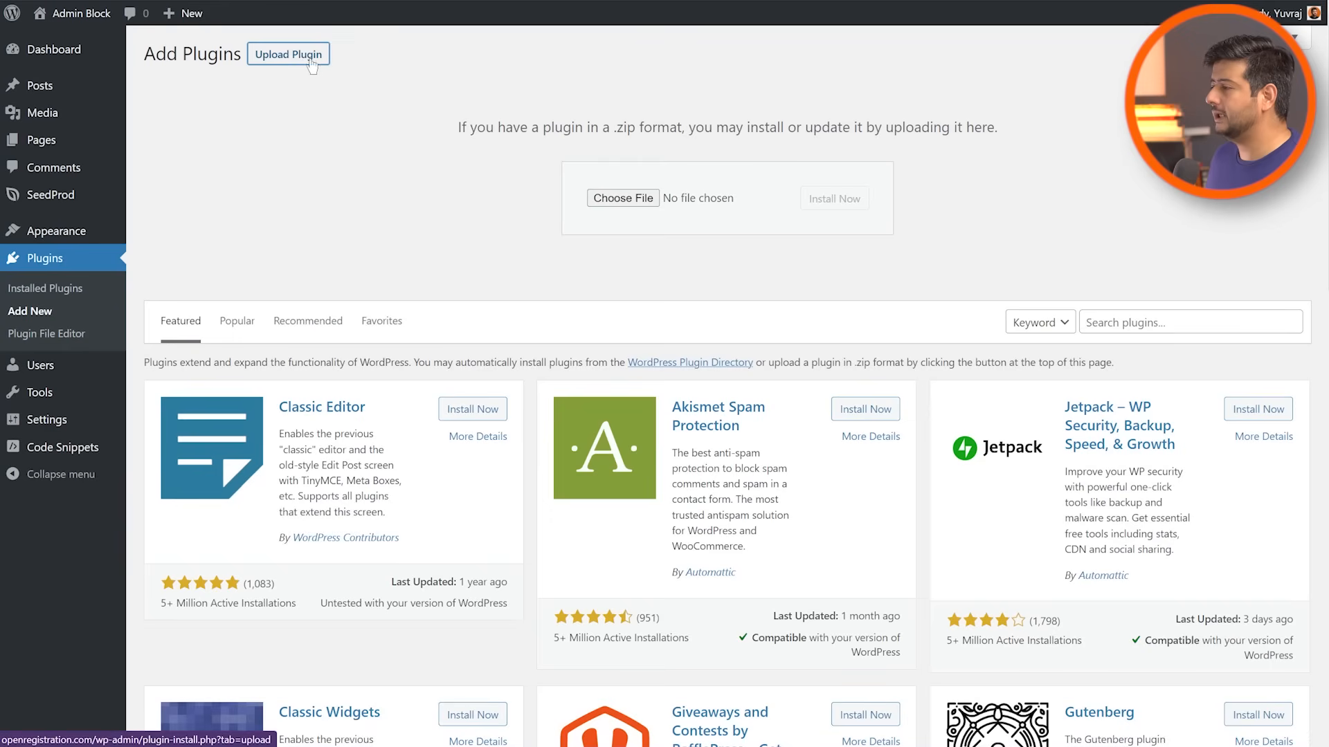
pyautogui.moveTo(912, 104); pyautogui.dragTo(720, 179)
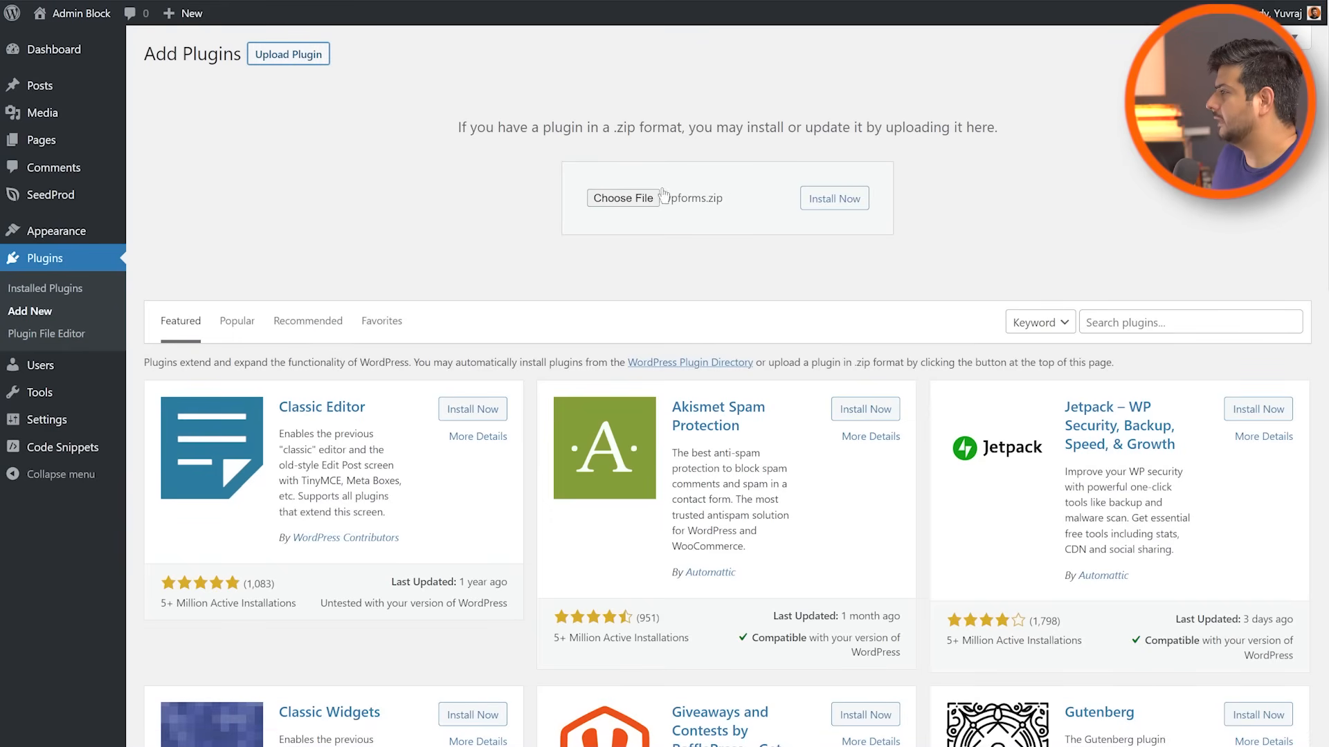
pyautogui.click(834, 199)
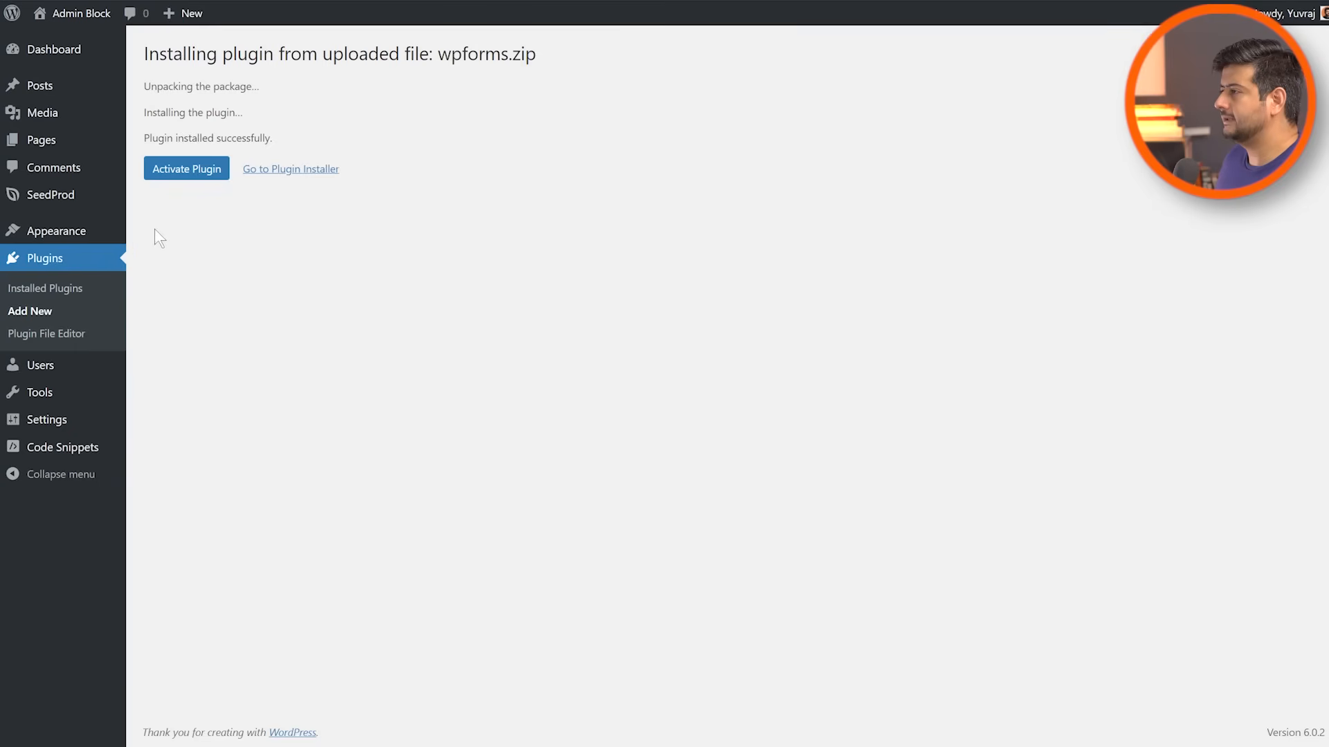
pyautogui.click(181, 173)
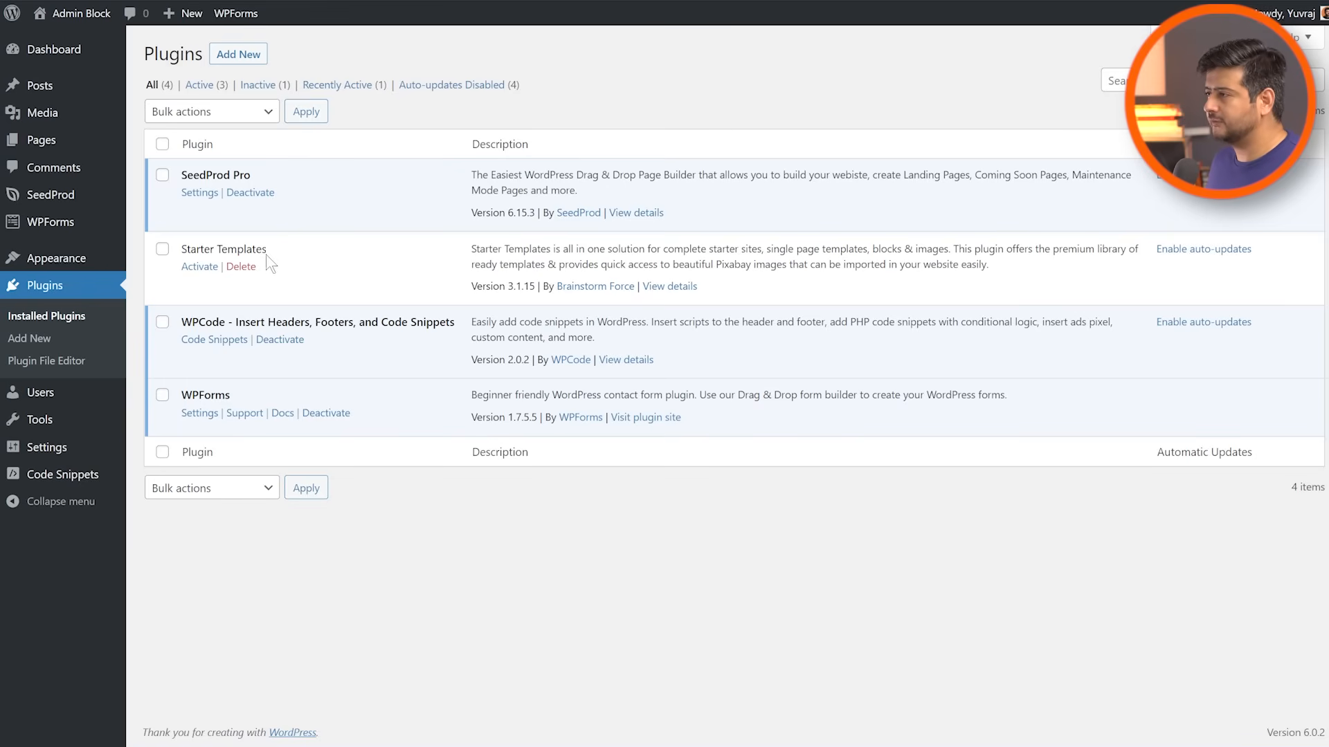
# - View the WPForms license settings and install the User Registration Addon from the WPForms addons
pyautogui.moveTo(114, 228)
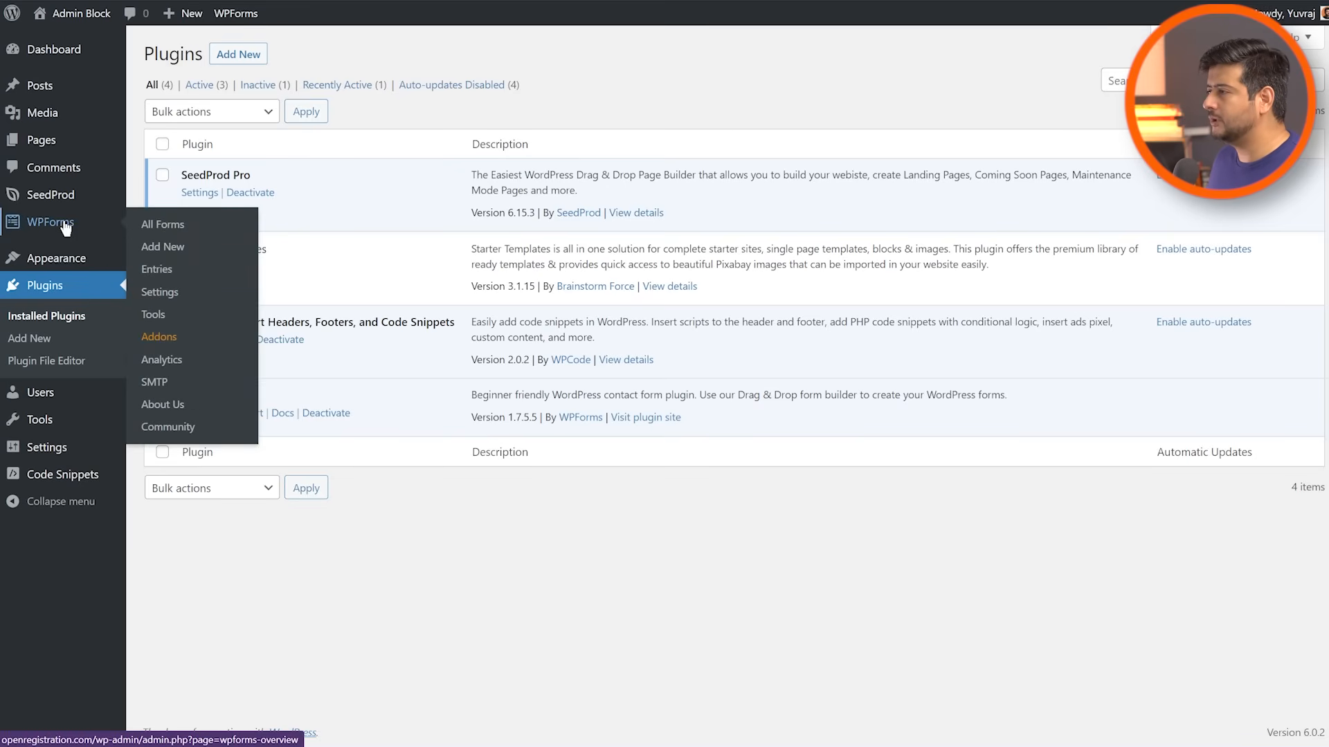
pyautogui.click(182, 304)
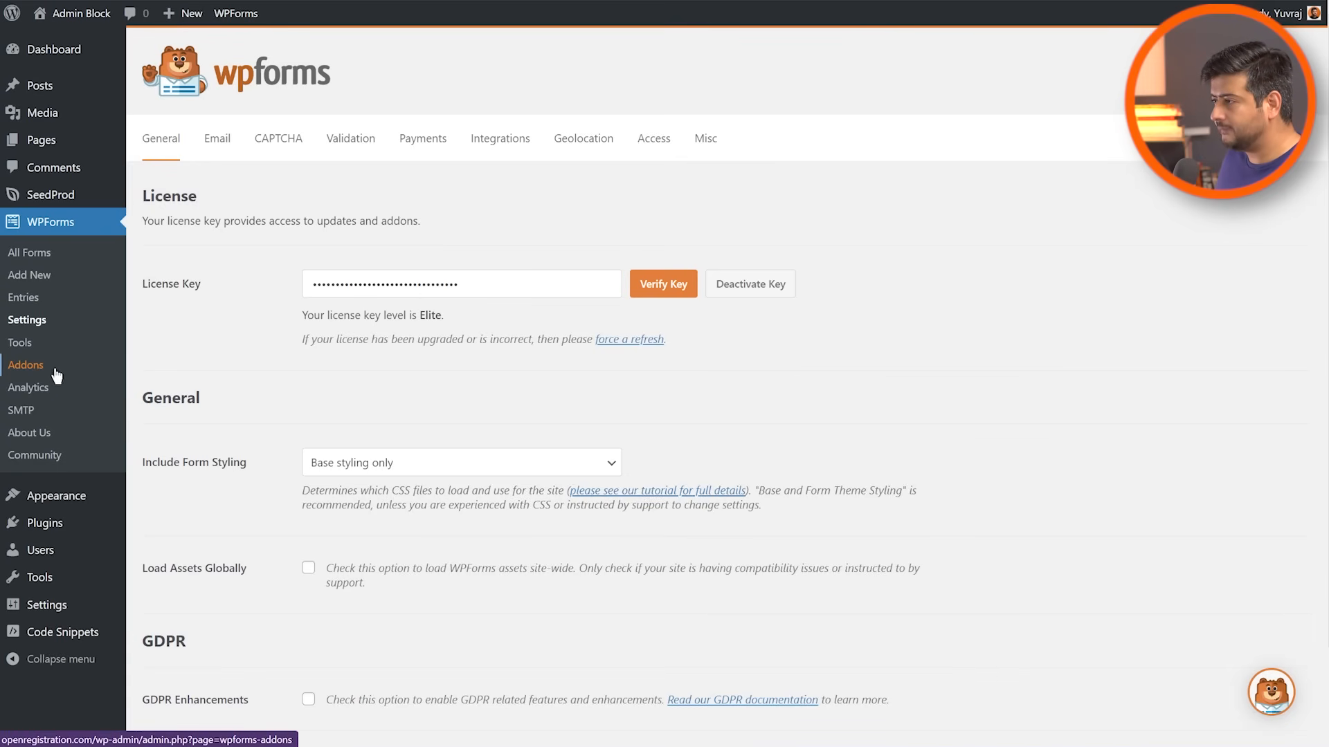
pyautogui.click(26, 364)
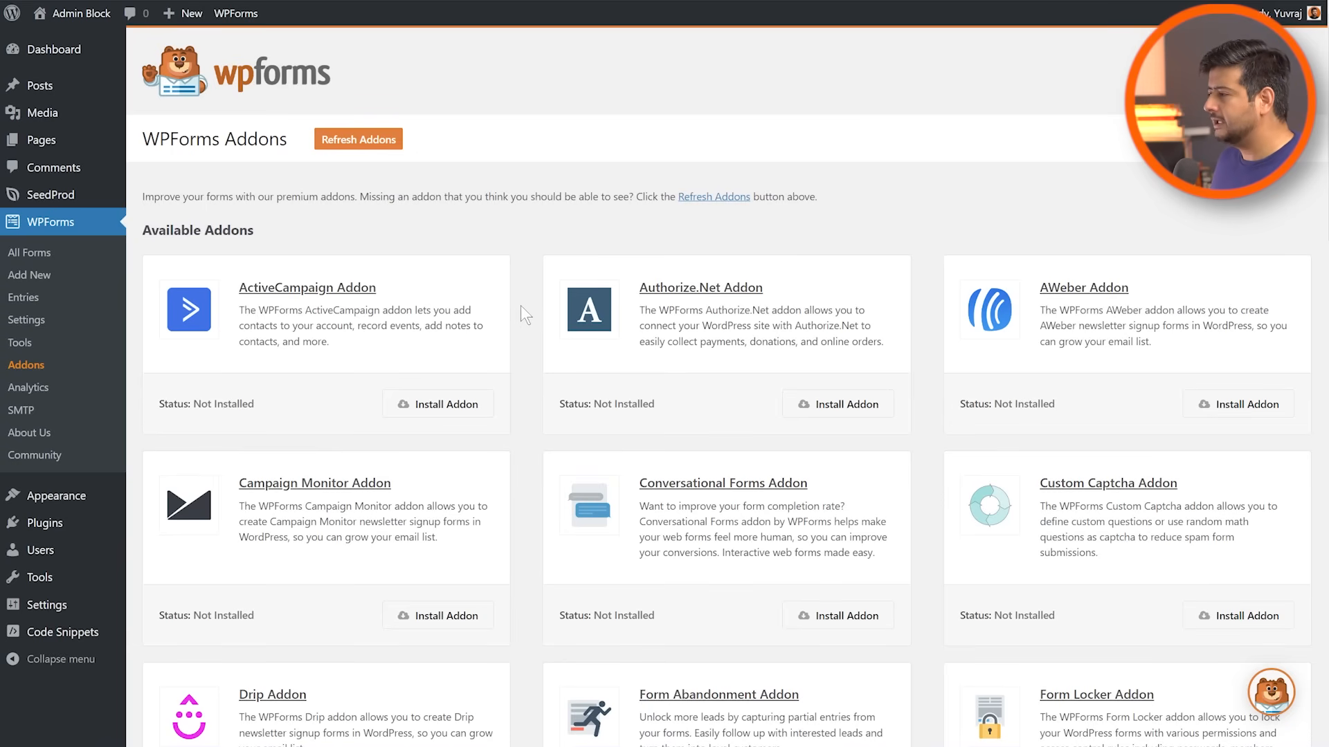
pyautogui.scroll(-20, 520, 305)
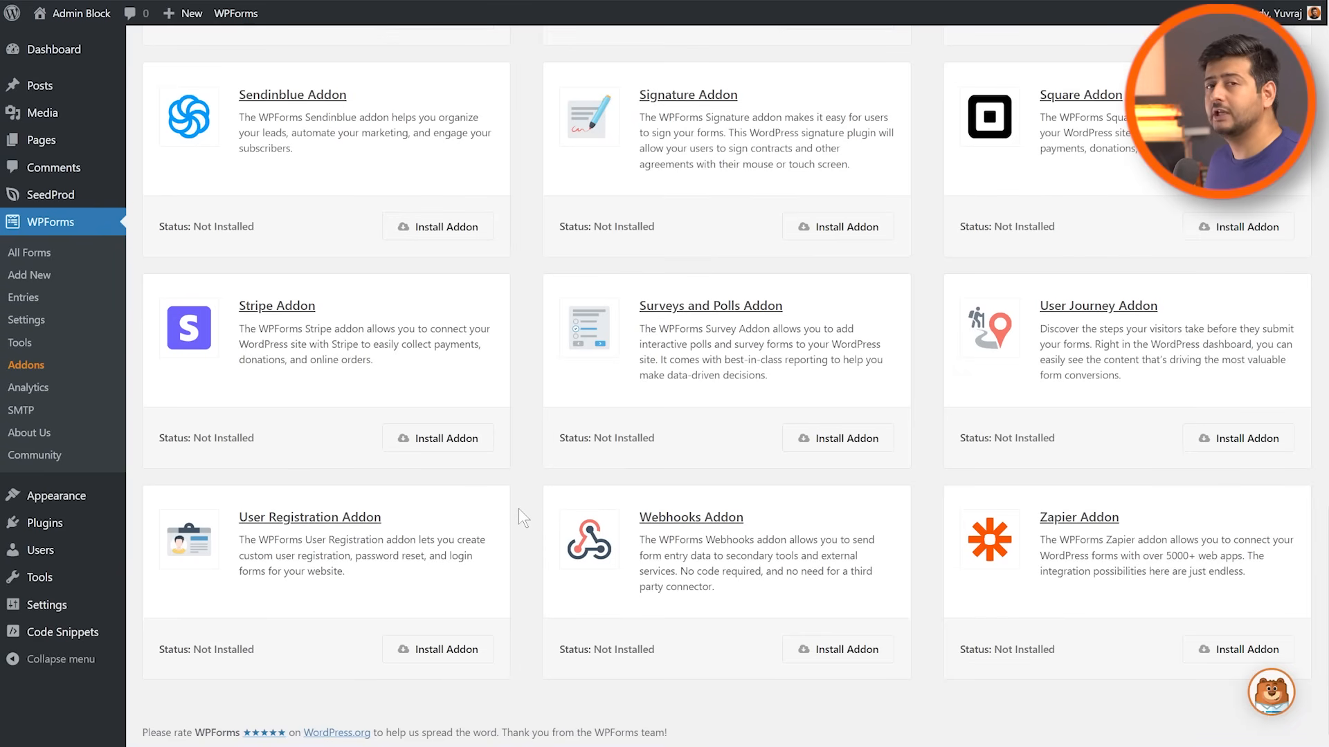
pyautogui.click(447, 649)
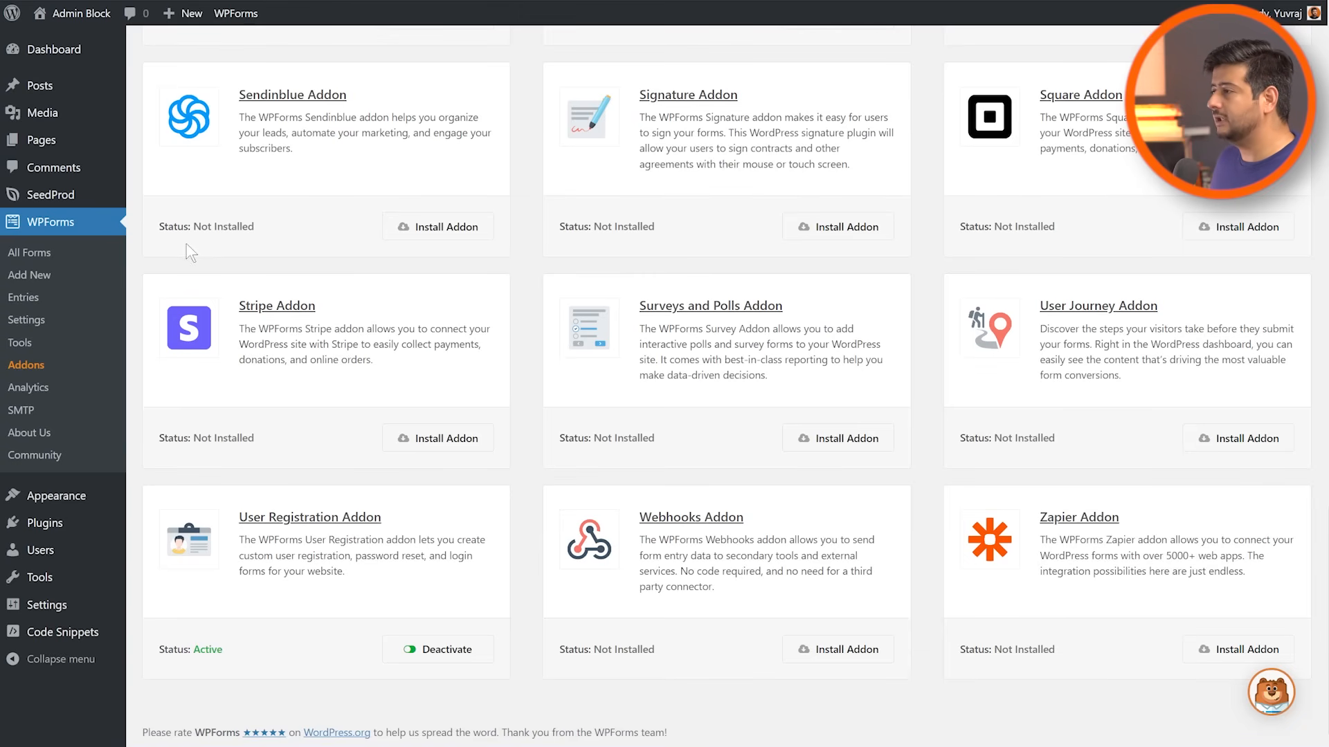
# - Start a new WPForms form and name it Register
pyautogui.click(32, 277)
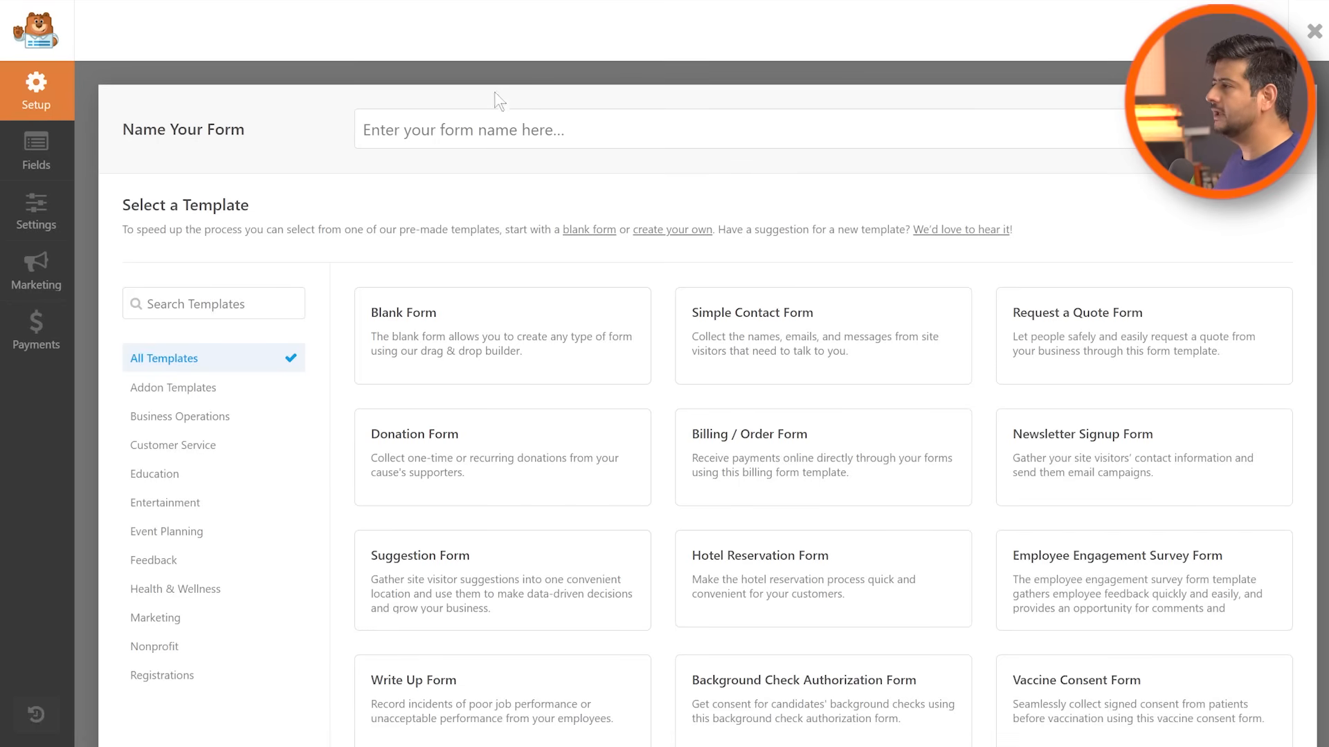
pyautogui.click(483, 125)
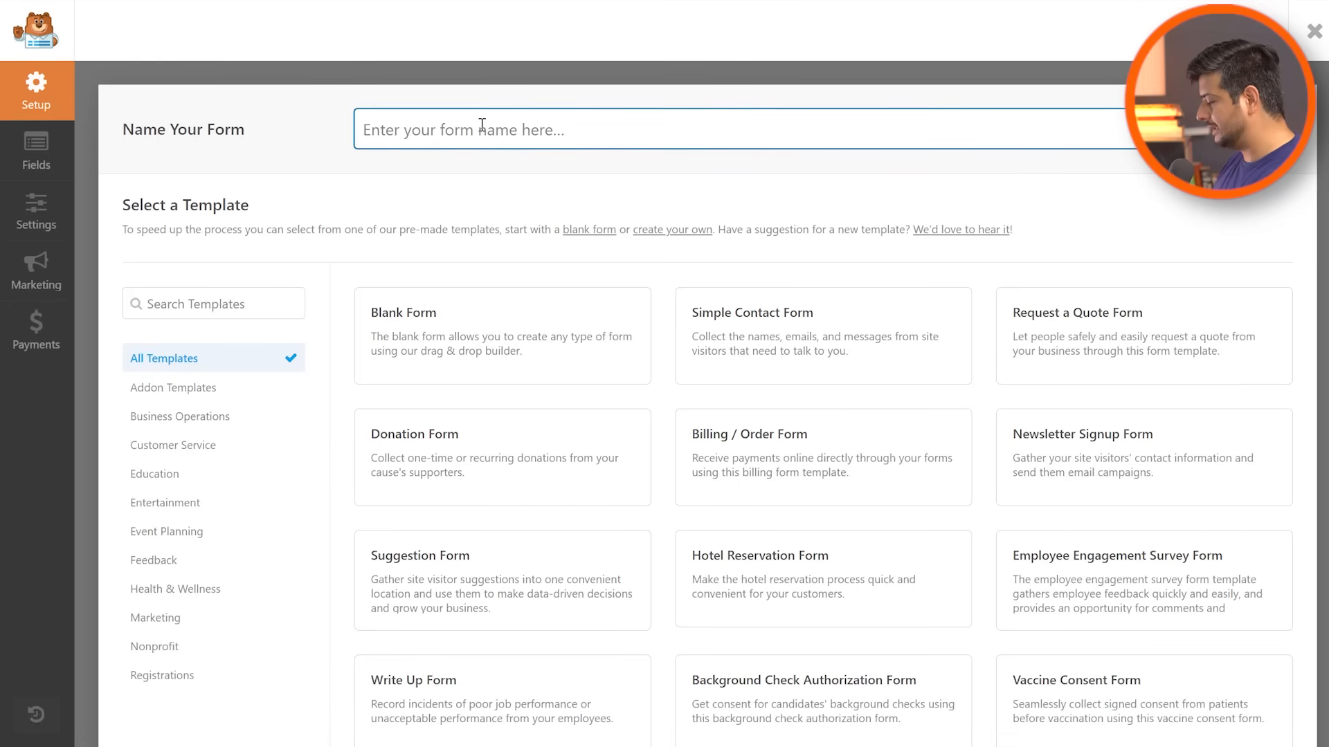
pyautogui.write('Register')
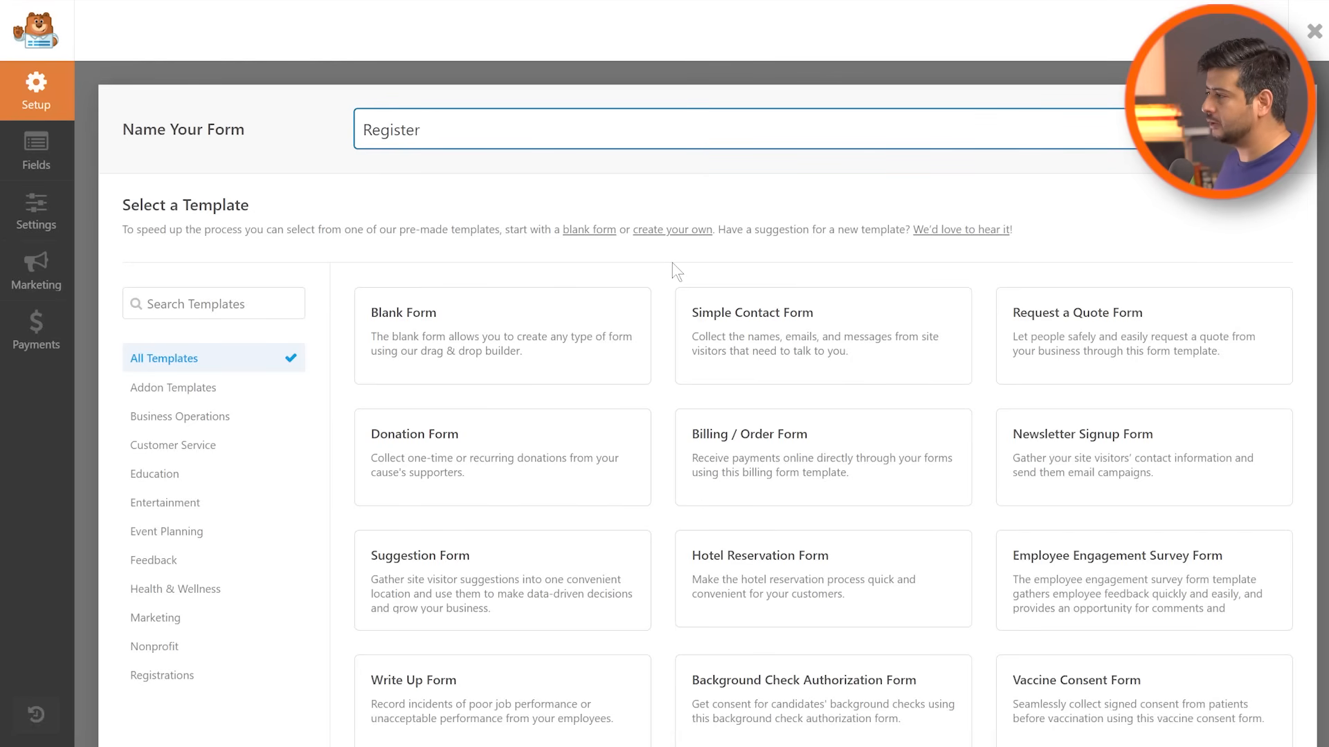
# - Search the form templates for "user regi", create the form from the User Registration Form template and dismiss the notice
pyautogui.scroll(-15, 803, 377)
pyautogui.scroll(-10, 803, 377)
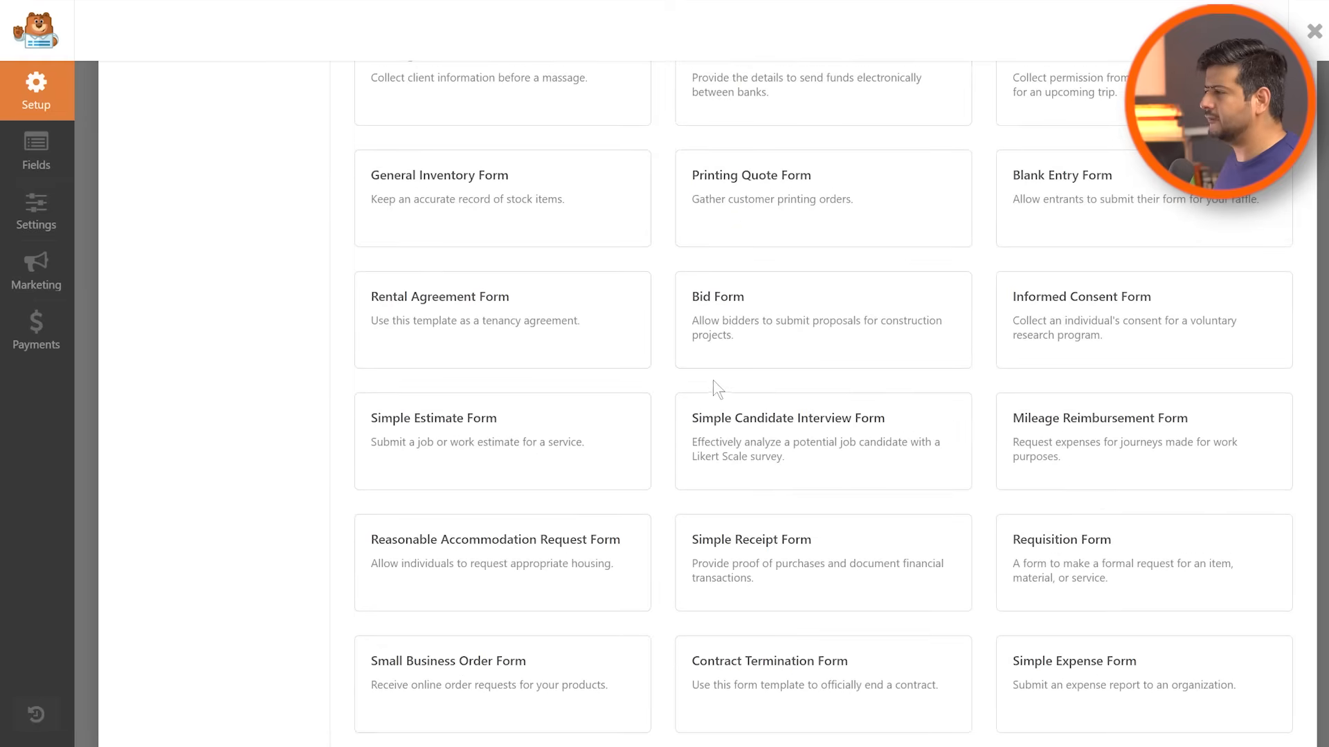
pyautogui.scroll(12, 697, 388)
pyautogui.scroll(10, 667, 337)
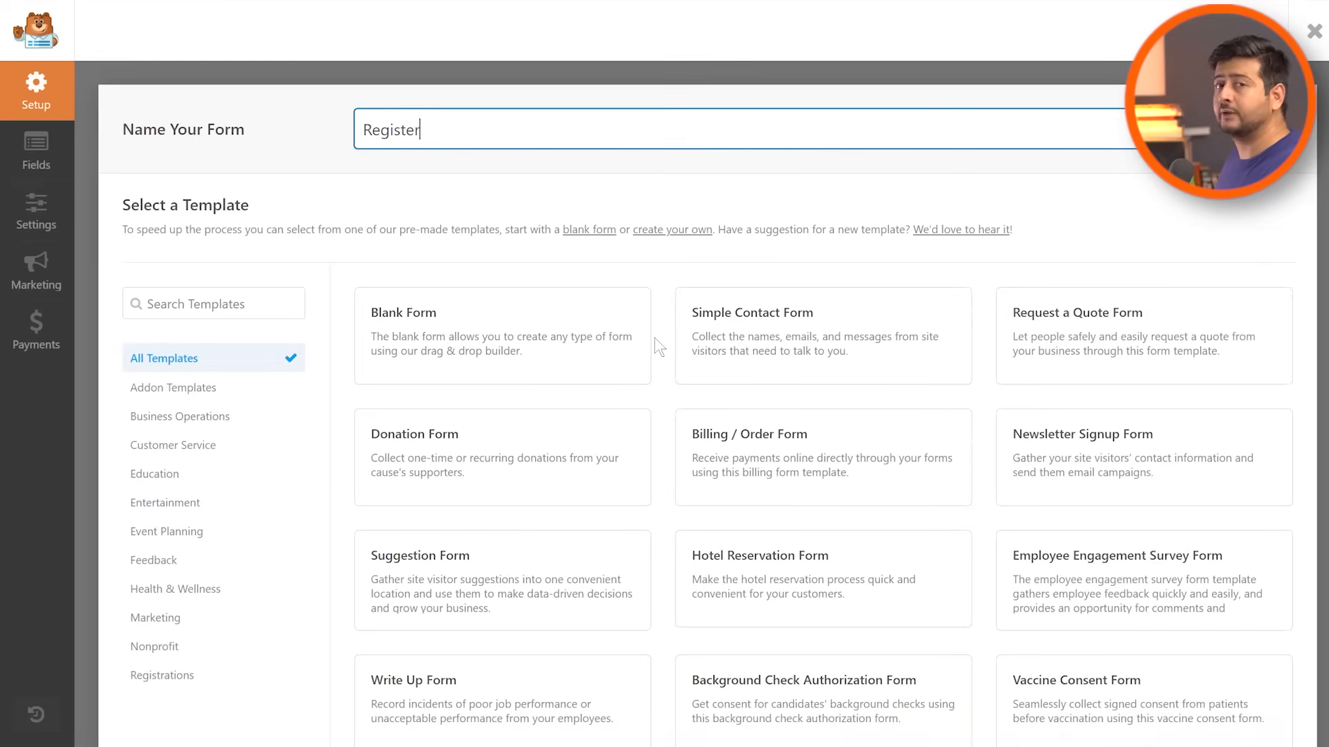
pyautogui.moveTo(391, 308)
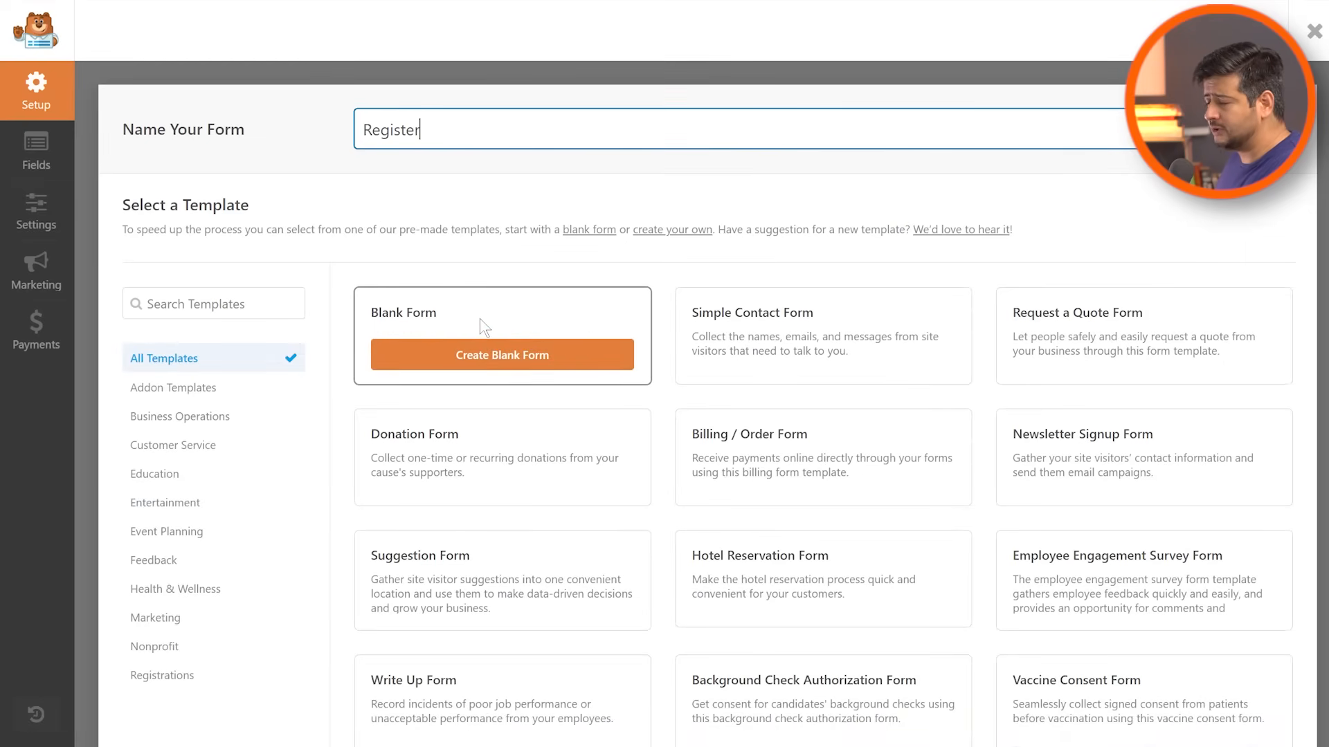
pyautogui.click(253, 298)
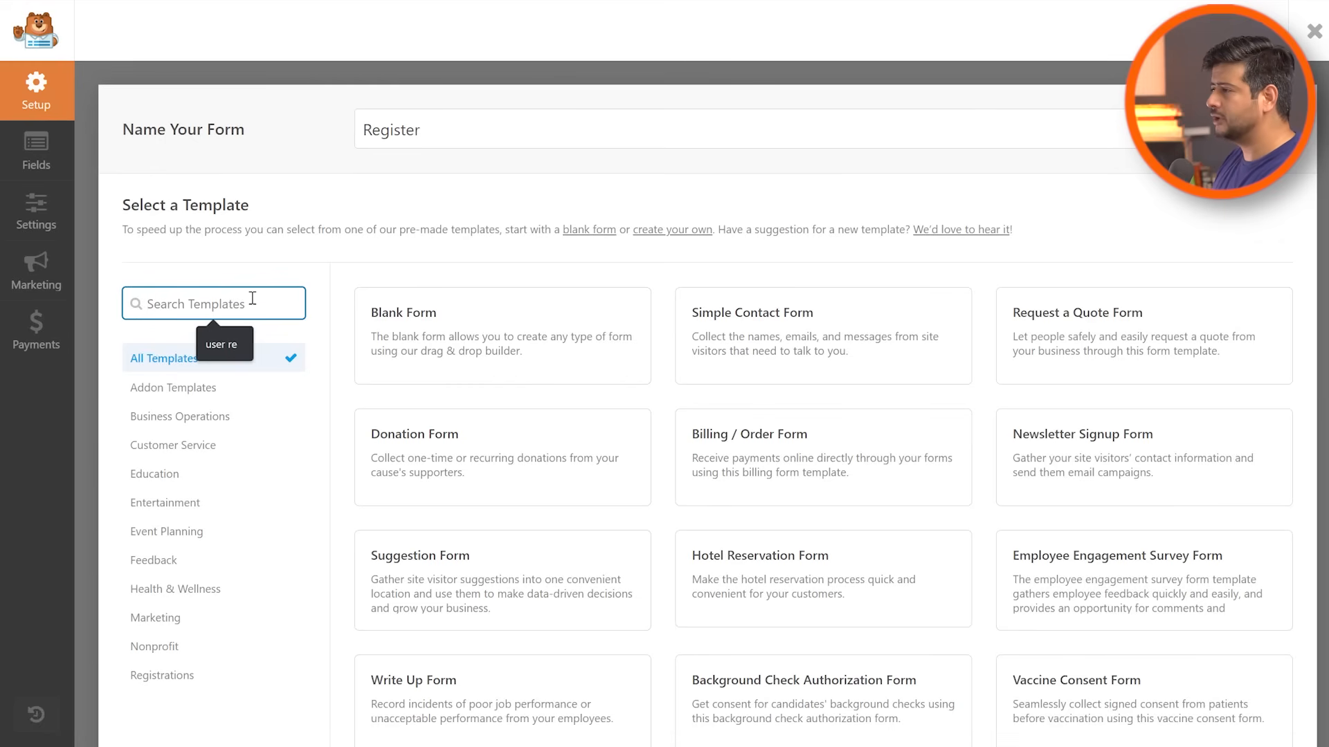
pyautogui.write('user regi')
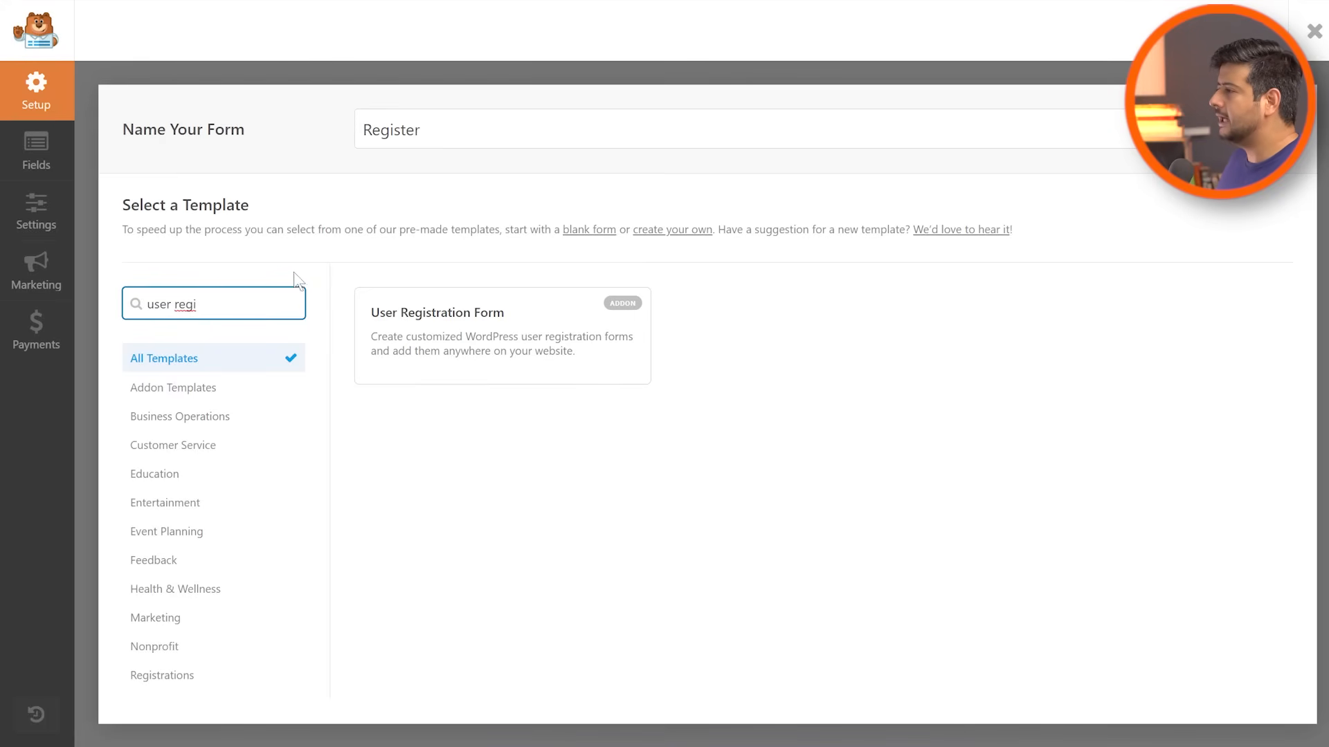
pyautogui.moveTo(620, 360)
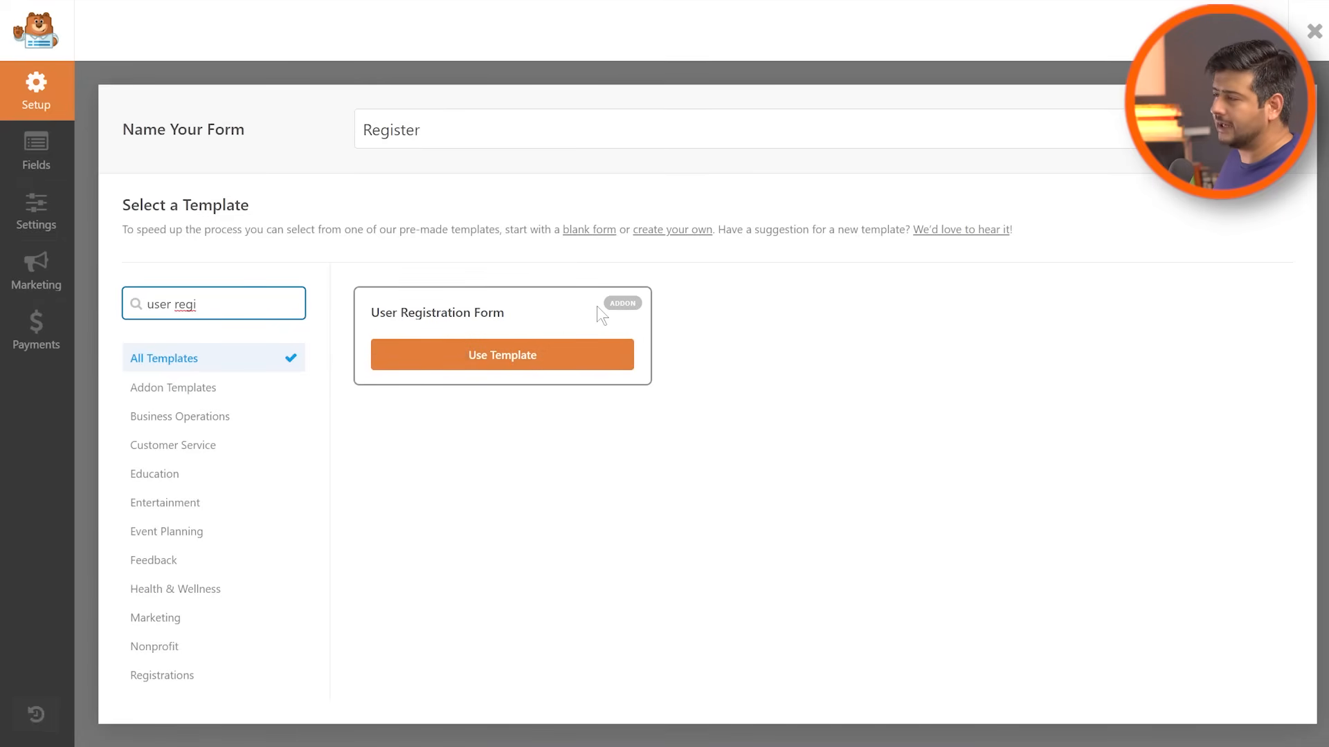
pyautogui.click(479, 361)
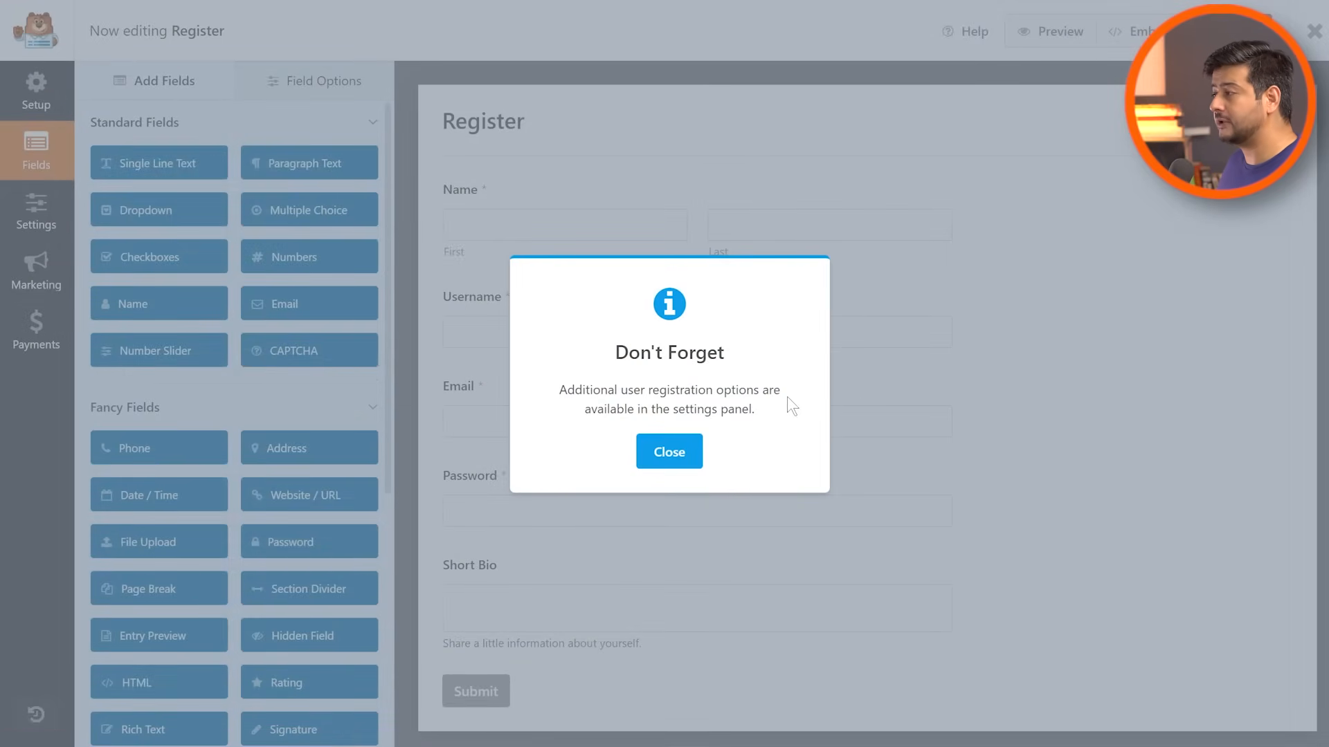
pyautogui.click(670, 460)
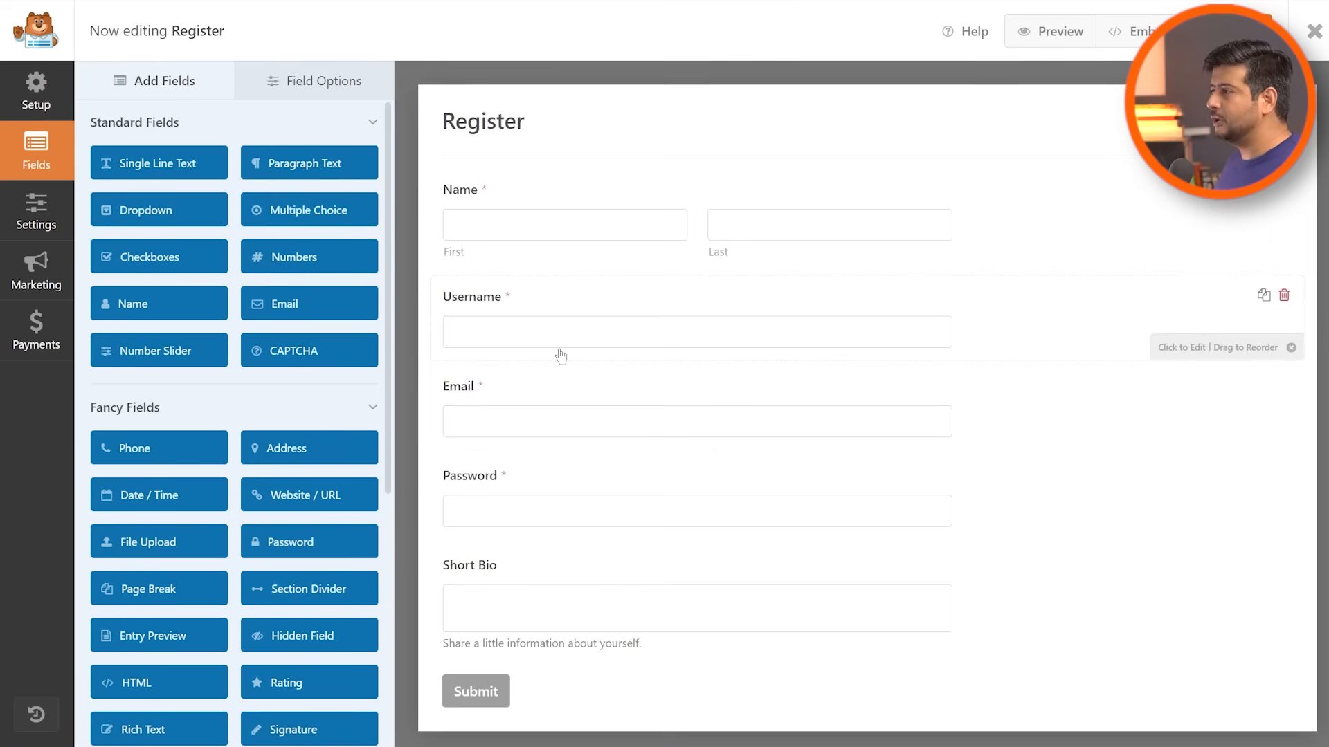
# - Insert a Checkboxes field between Password and Short Bio, and delete that field again
pyautogui.moveTo(385, 151)
pyautogui.mouseDown()
pyautogui.moveTo(395, 454)
pyautogui.moveTo(395, 135)
pyautogui.mouseUp()
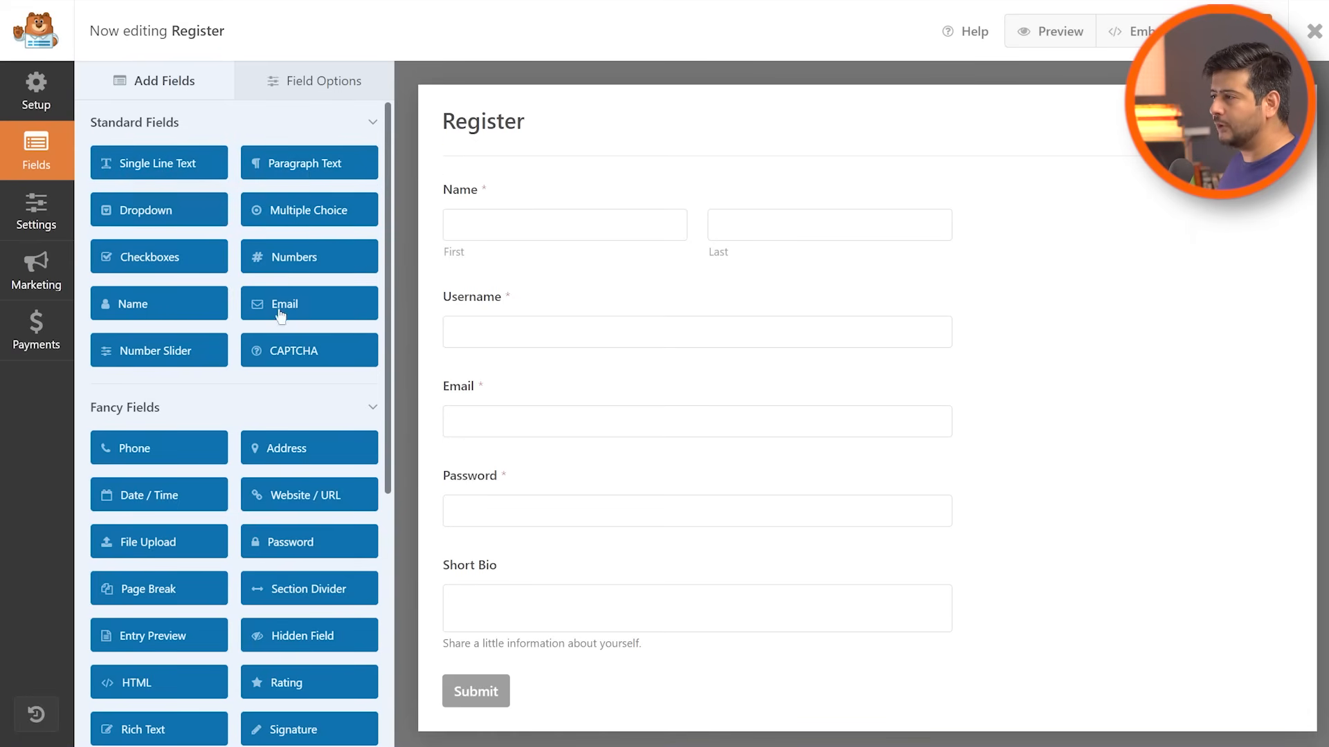
pyautogui.scroll(-2, 228, 262)
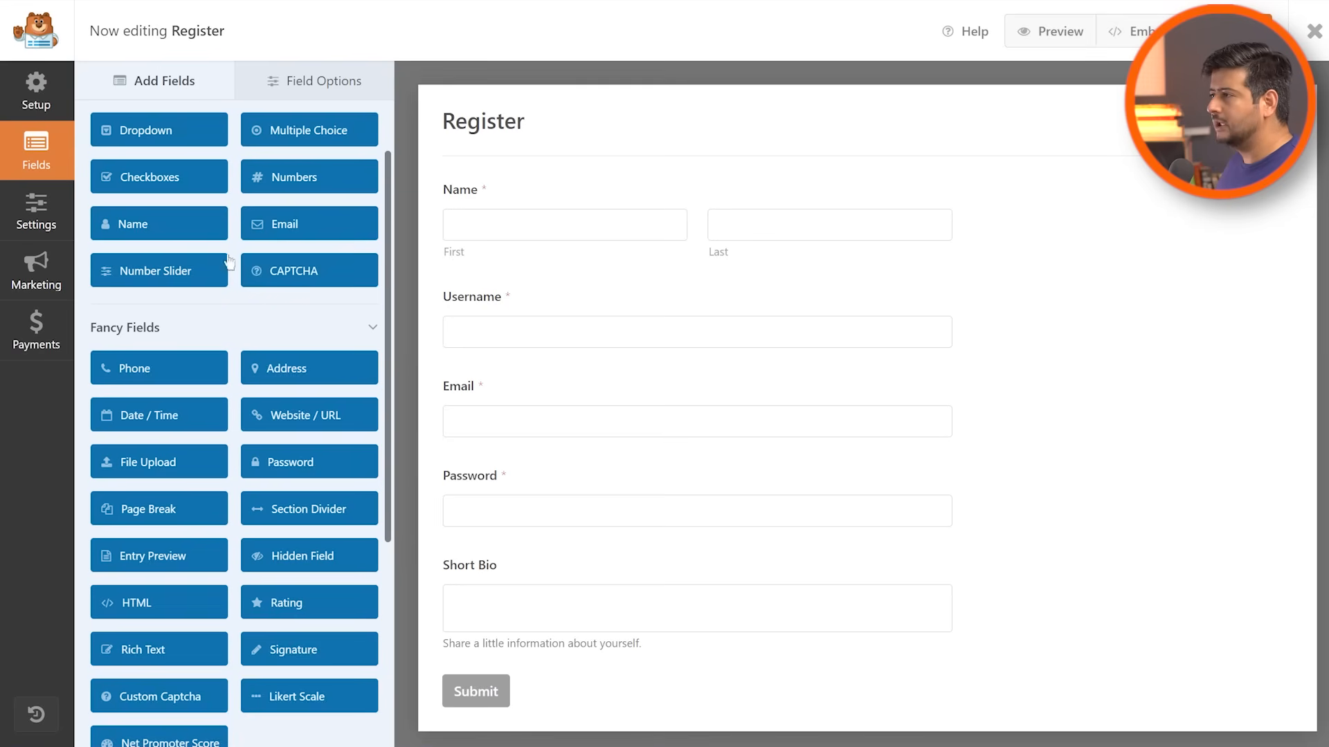
pyautogui.moveTo(160, 184); pyautogui.dragTo(502, 569)
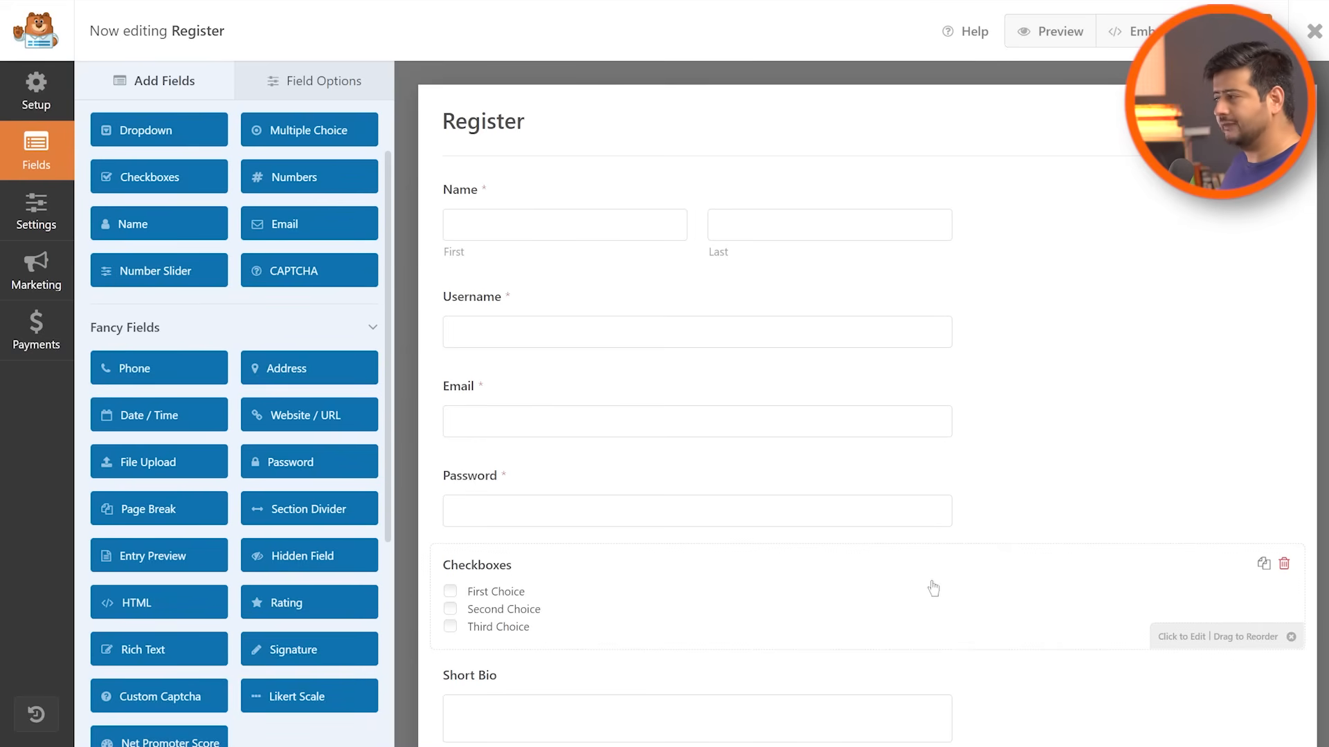
pyautogui.click(1285, 566)
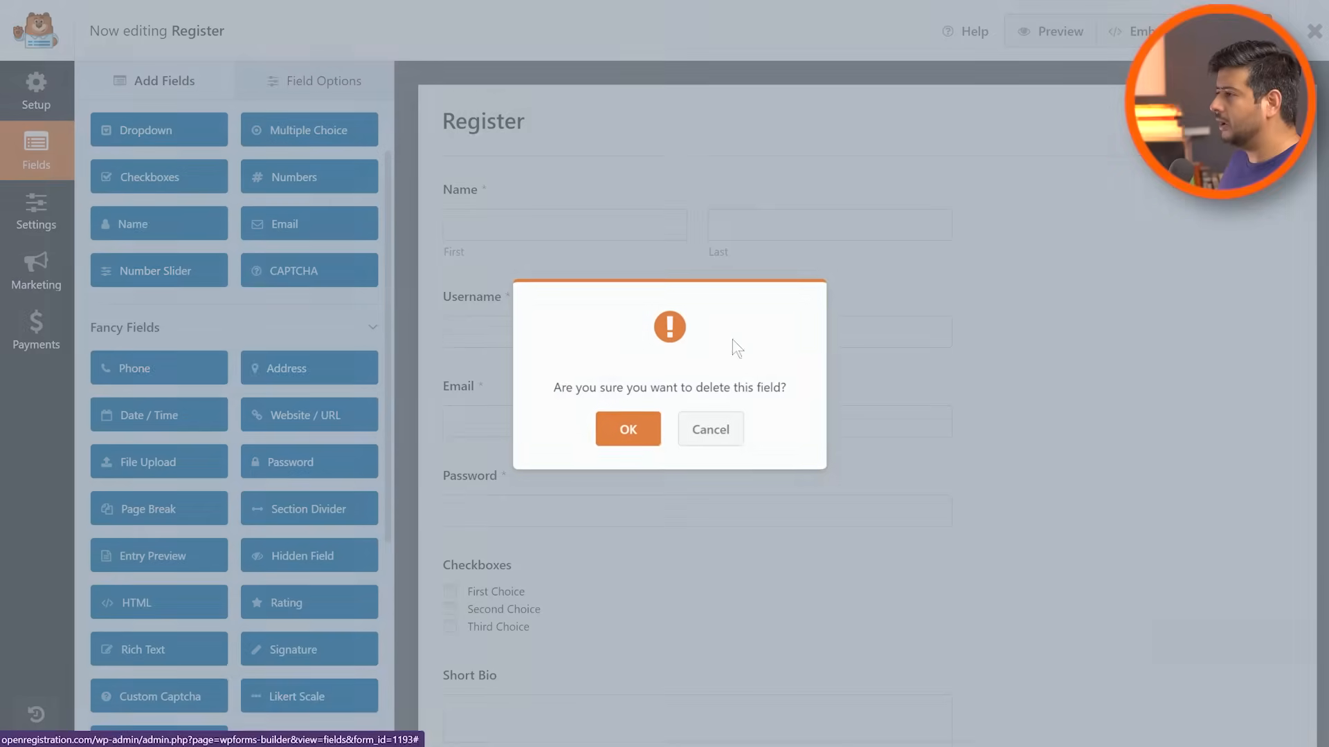
pyautogui.click(625, 430)
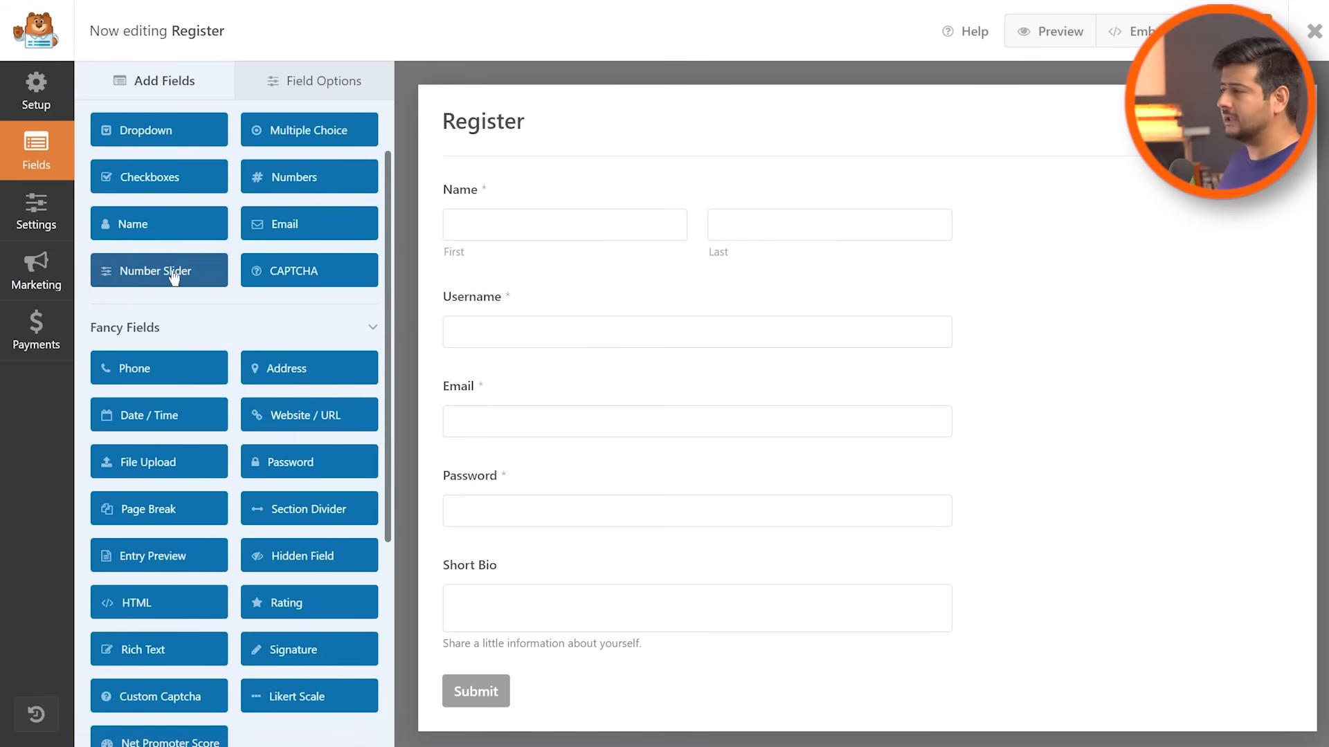
# - Add a Number Slider field between the Password and Short Bio fields
pyautogui.moveTo(177, 277); pyautogui.dragTo(523, 562)
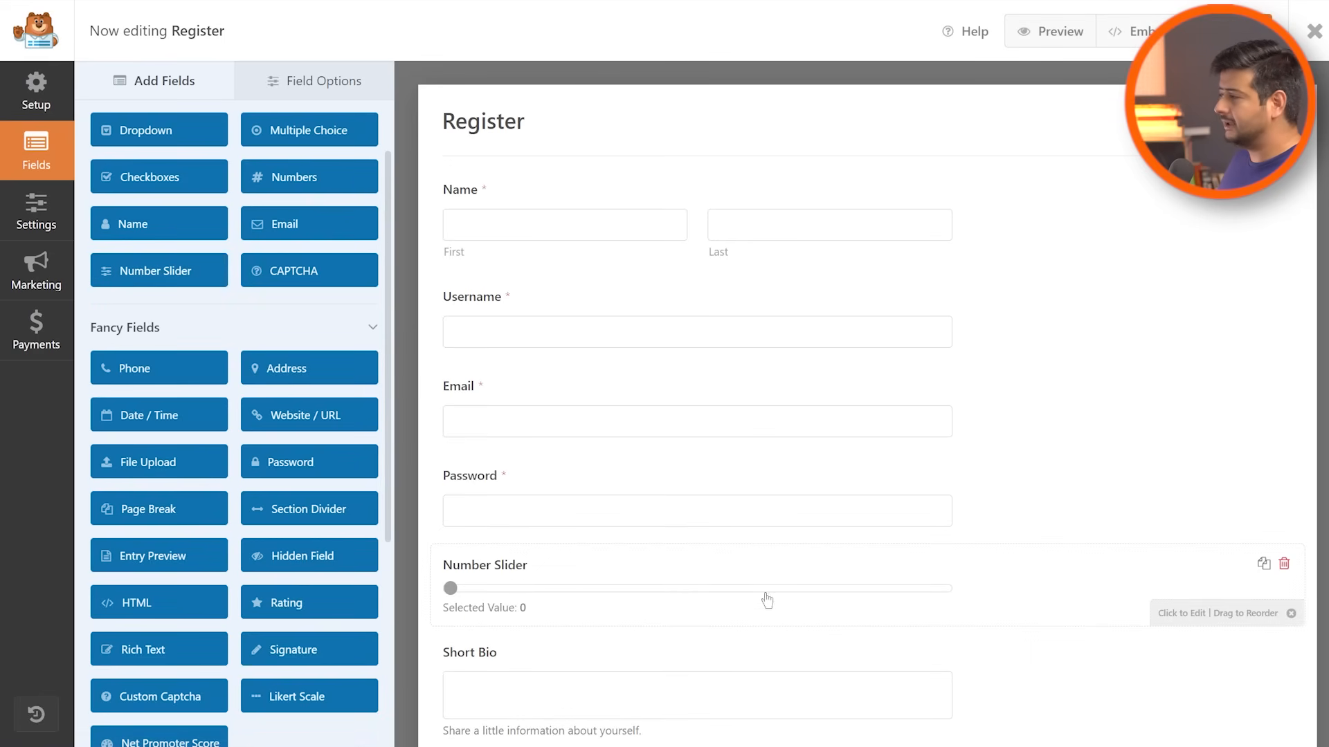
# - Delete the Number Slider field from the Register form and confirm the deletion
pyautogui.click(1285, 566)
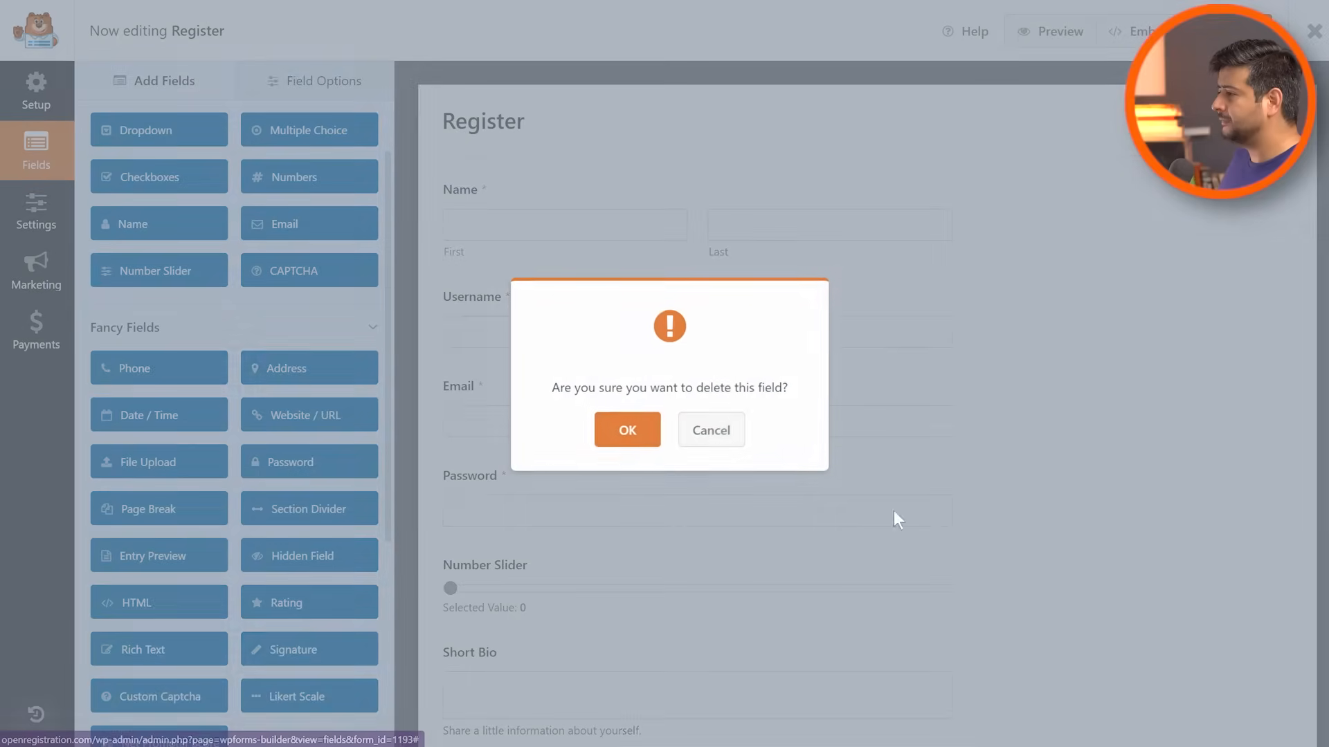
pyautogui.click(625, 431)
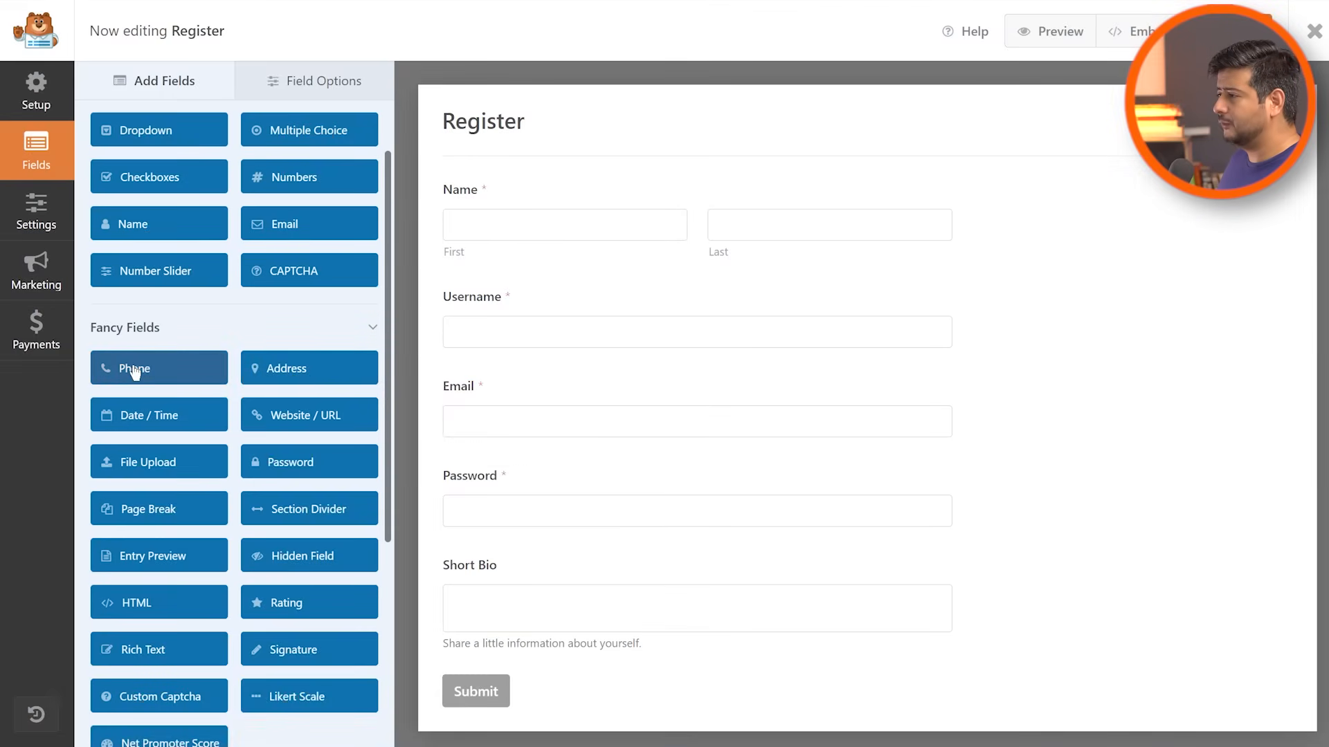
# - Add Address and Phone fields between the Password and Short Bio fields, and delete both of them again
pyautogui.moveTo(287, 377); pyautogui.dragTo(489, 572)
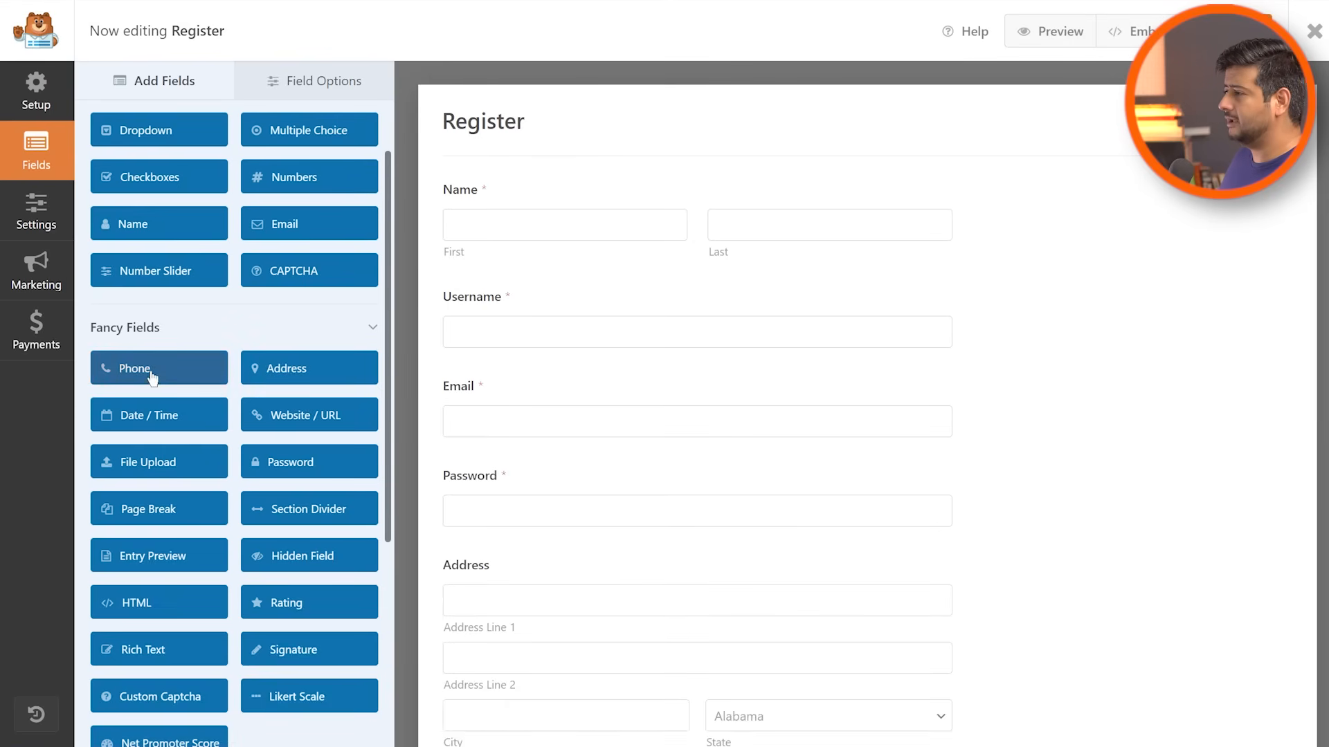
pyautogui.moveTo(153, 374); pyautogui.dragTo(519, 555)
pyautogui.scroll(-2, 655, 459)
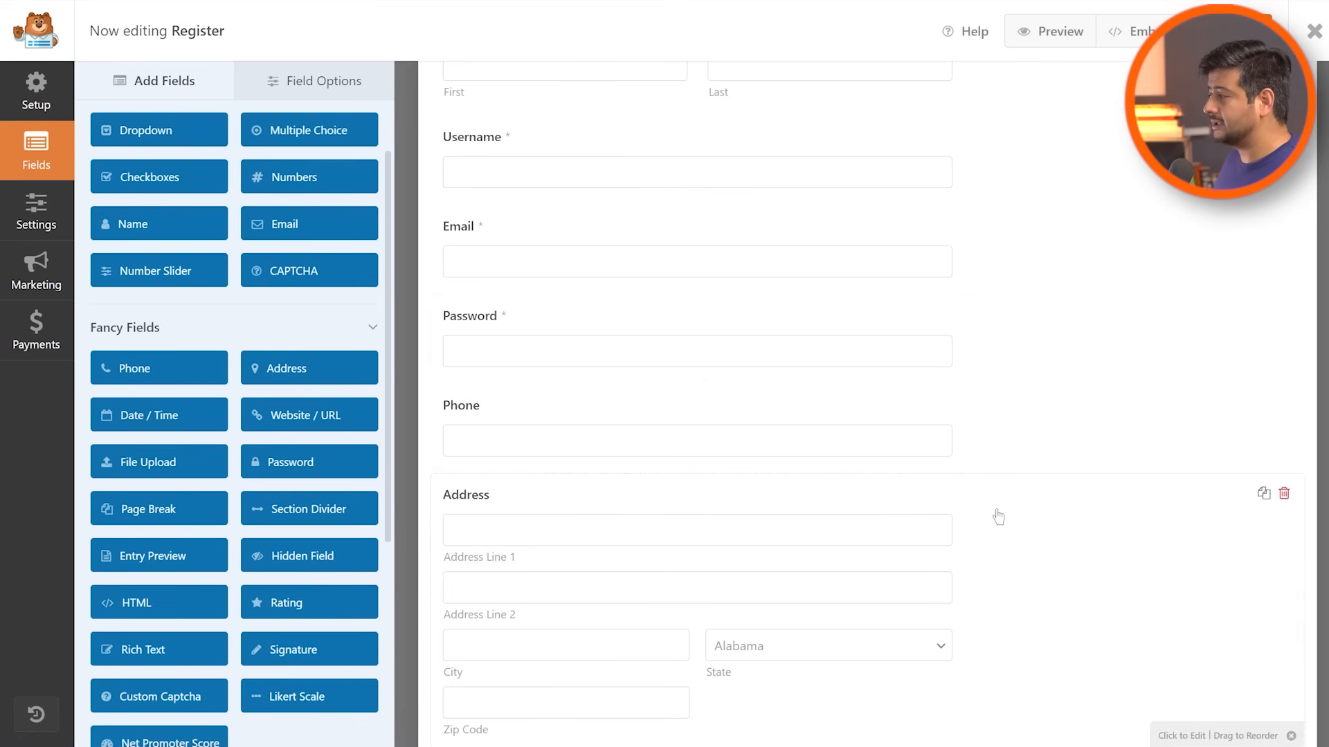
pyautogui.click(1284, 494)
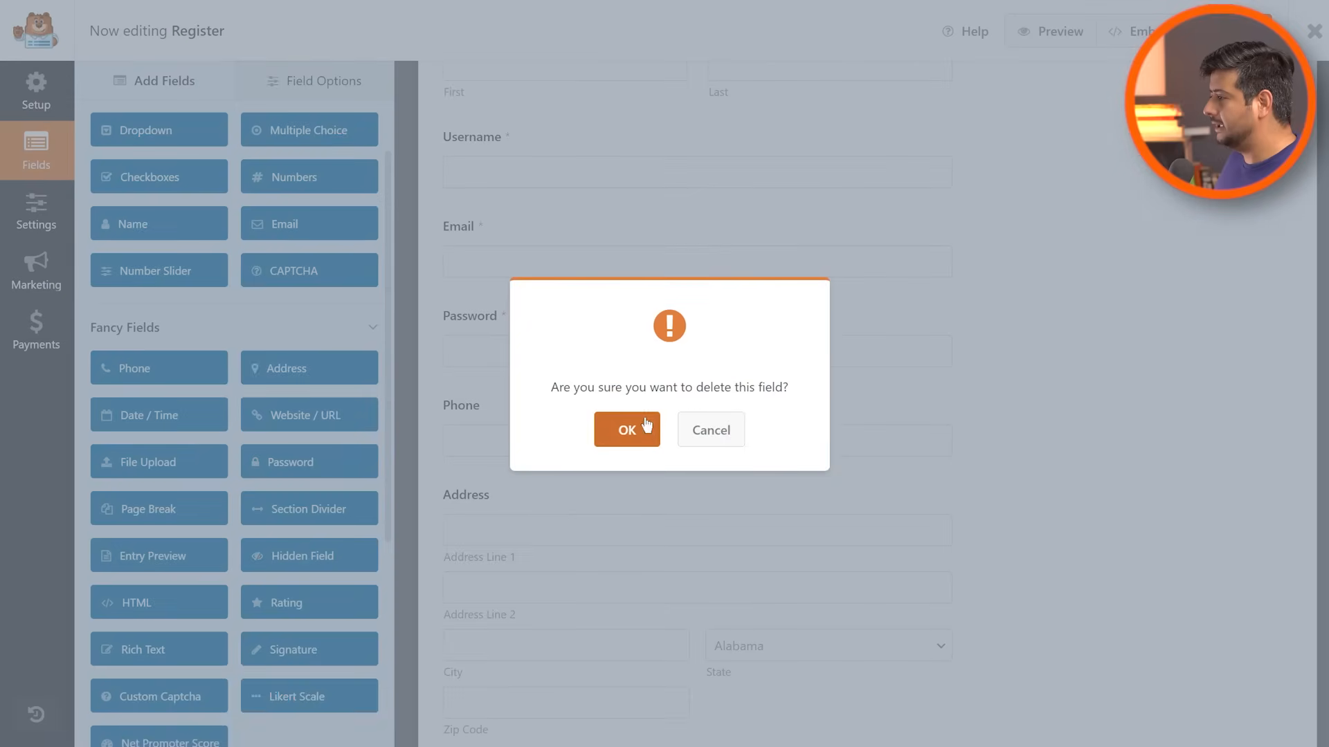
pyautogui.click(643, 426)
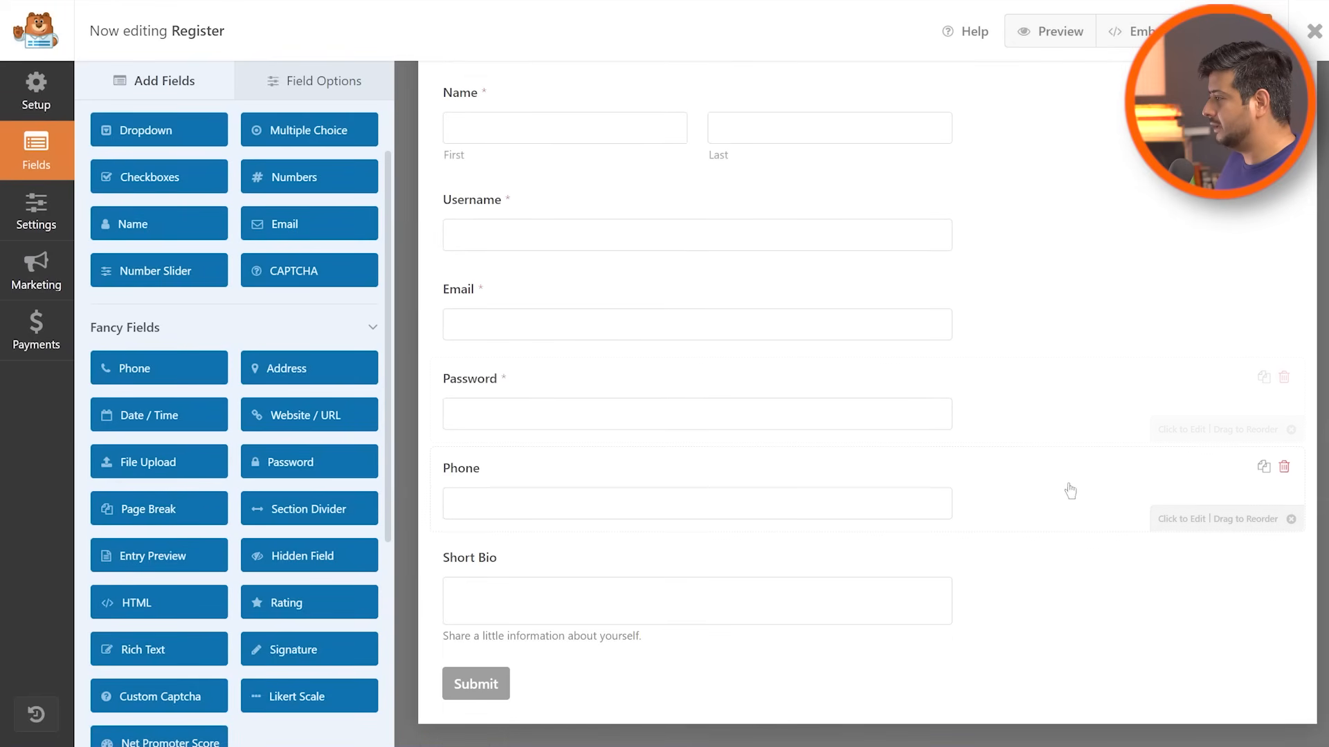
pyautogui.click(1284, 467)
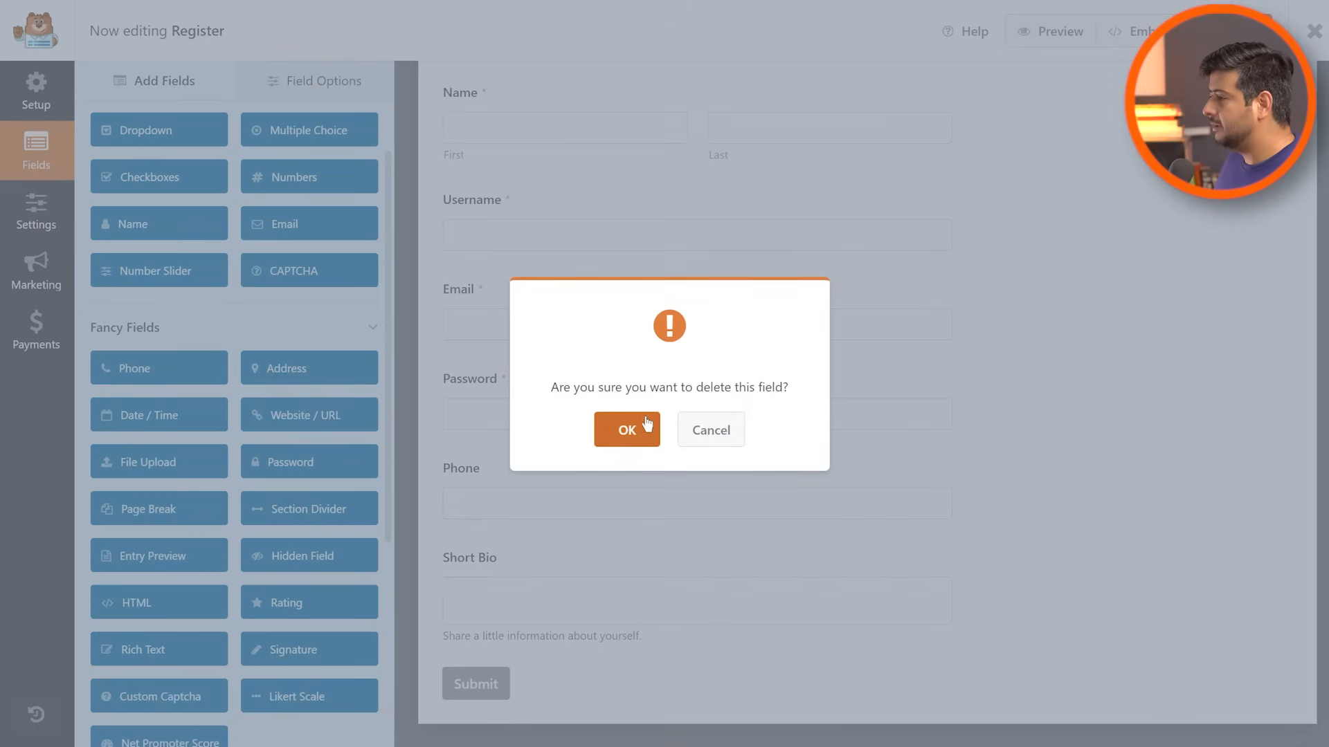
pyautogui.click(646, 424)
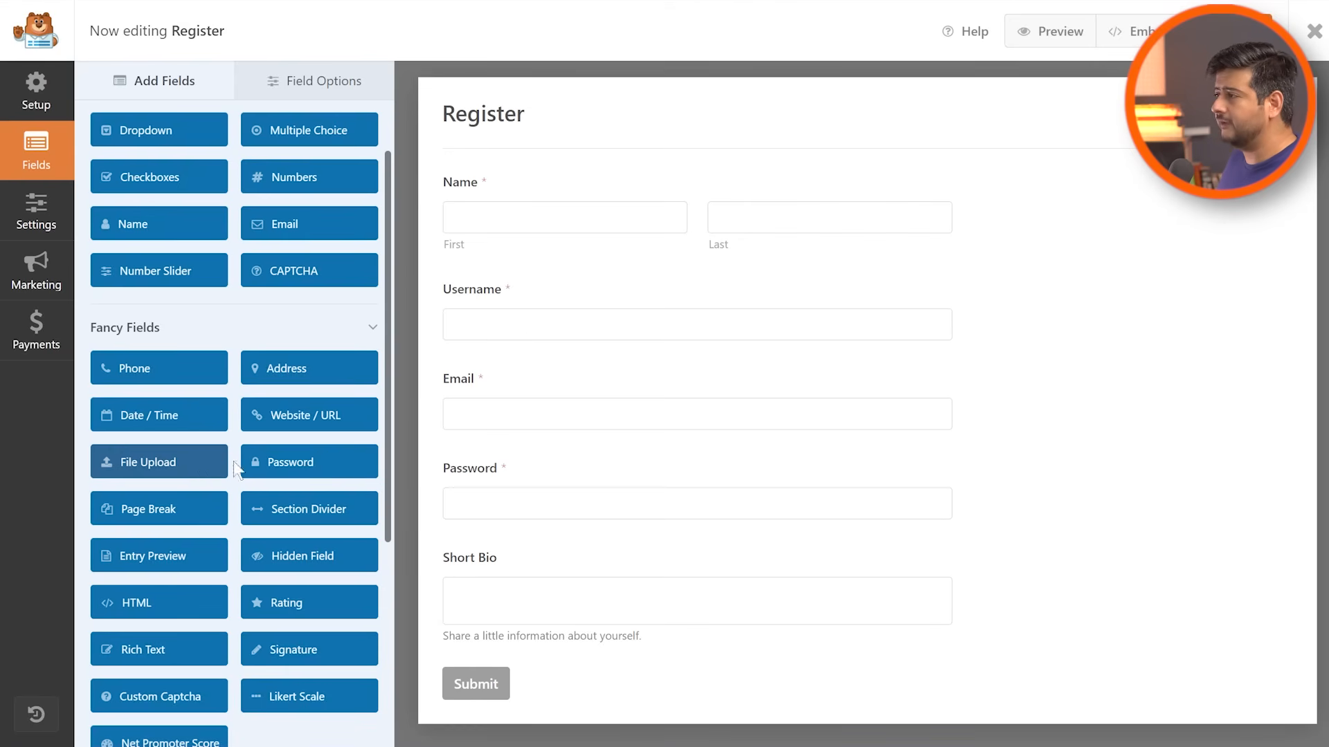
# - Look through the available Fancy Fields and Payment Fields for the form
pyautogui.moveTo(389, 405); pyautogui.dragTo(393, 483)
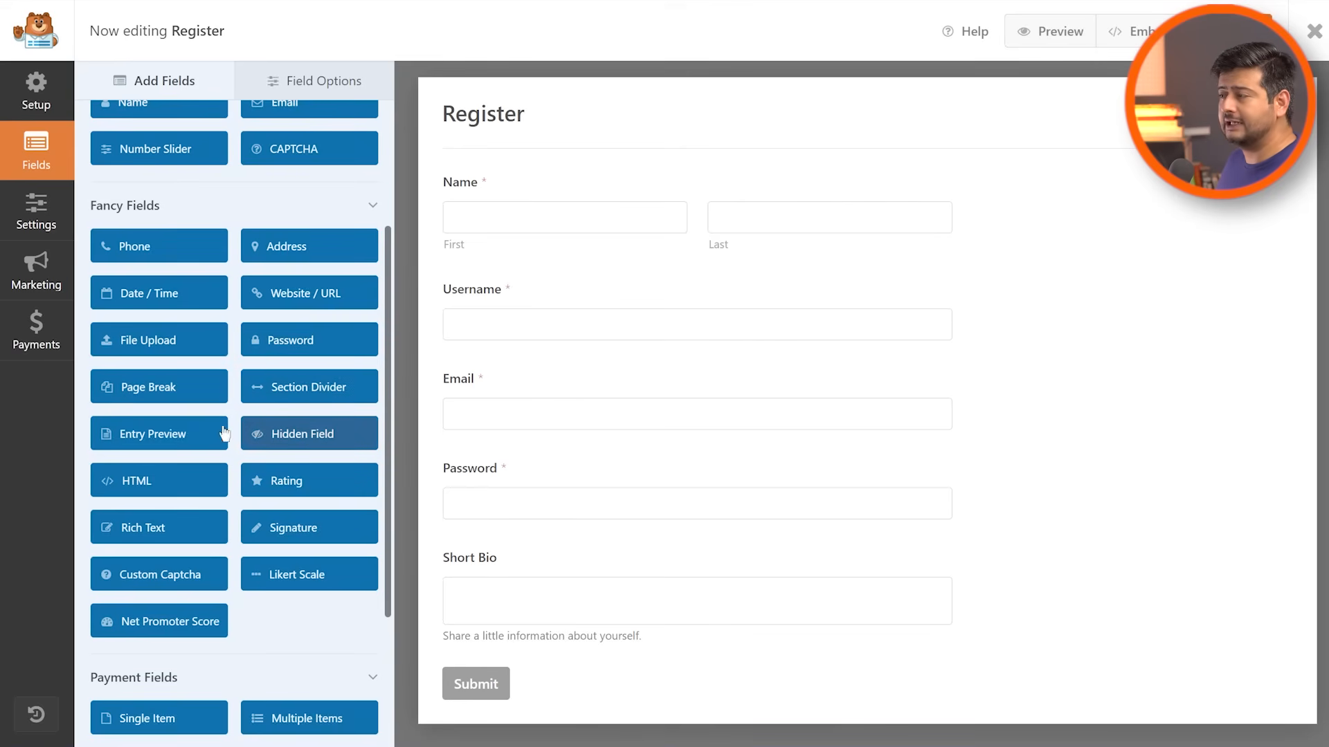
pyautogui.scroll(-3, 194, 448)
pyautogui.scroll(-1, 195, 448)
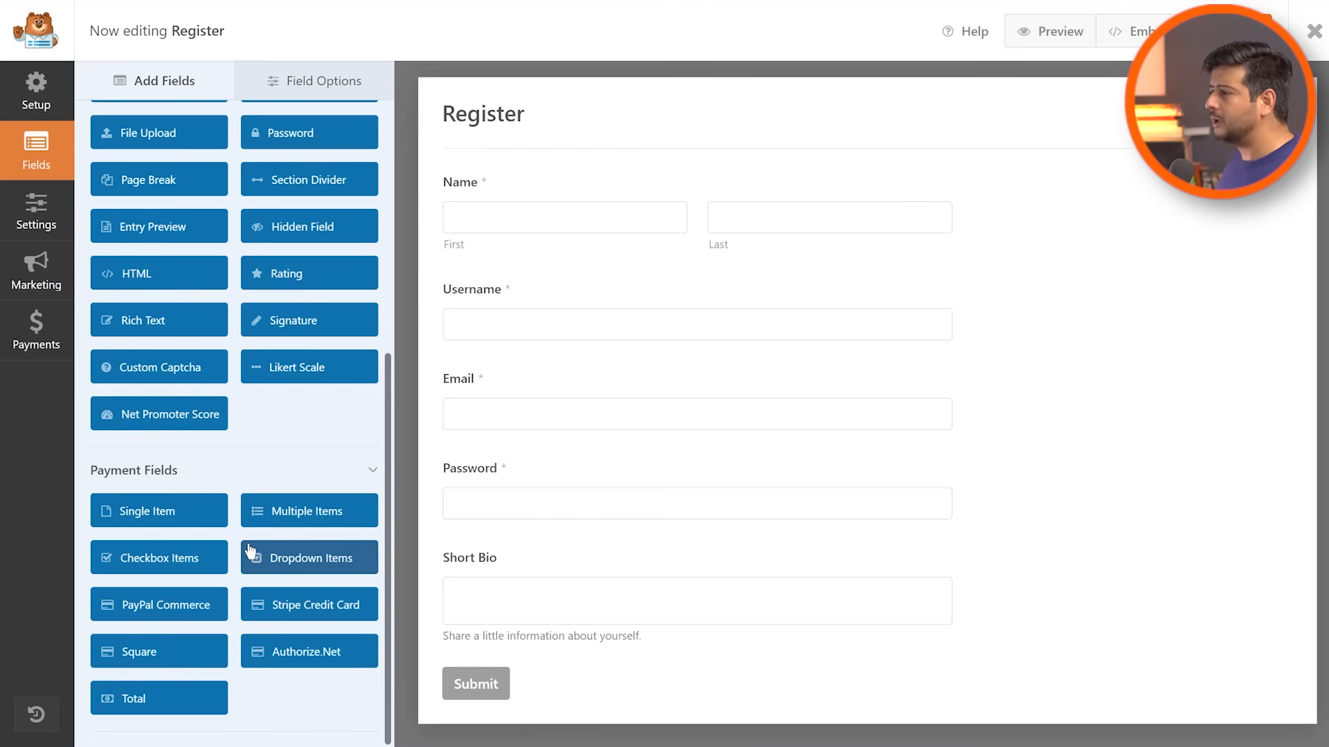
pyautogui.scroll(6, 284, 519)
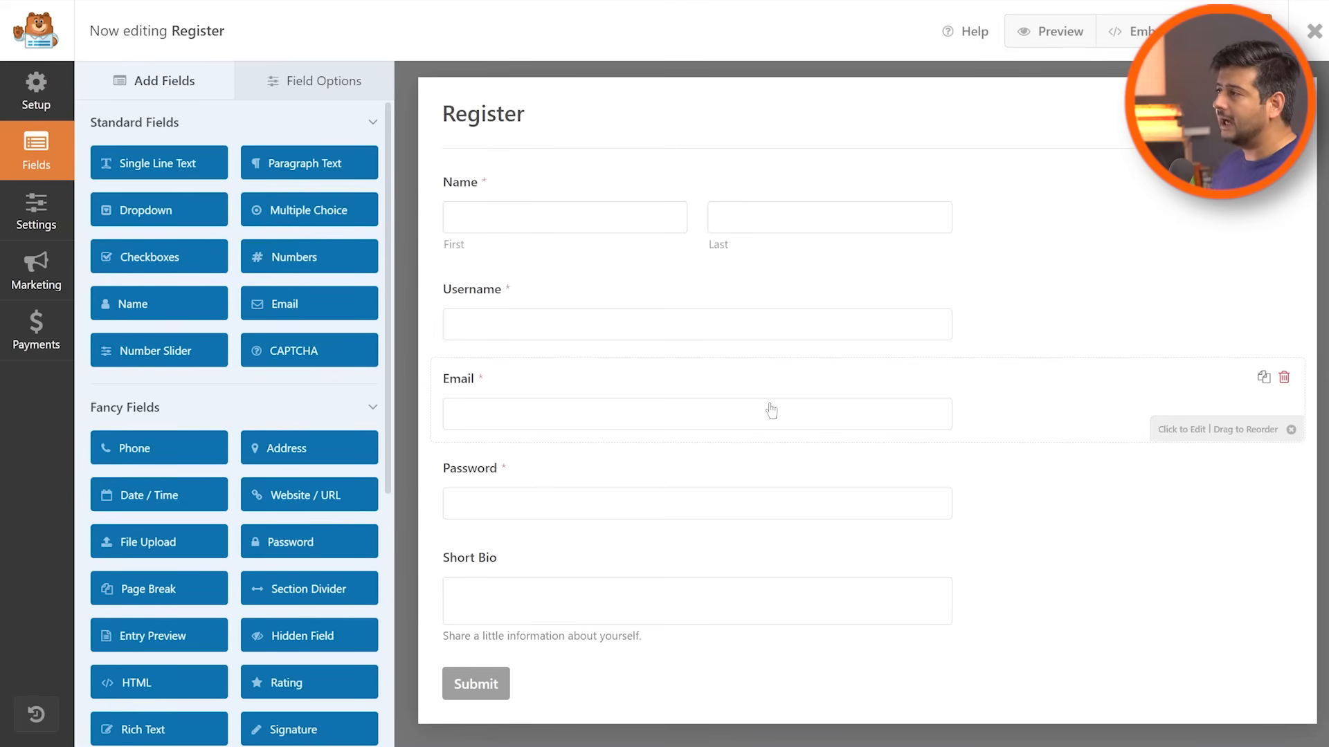
# - Examine the form's settings for notifications, confirmations and user registration
pyautogui.click(42, 210)
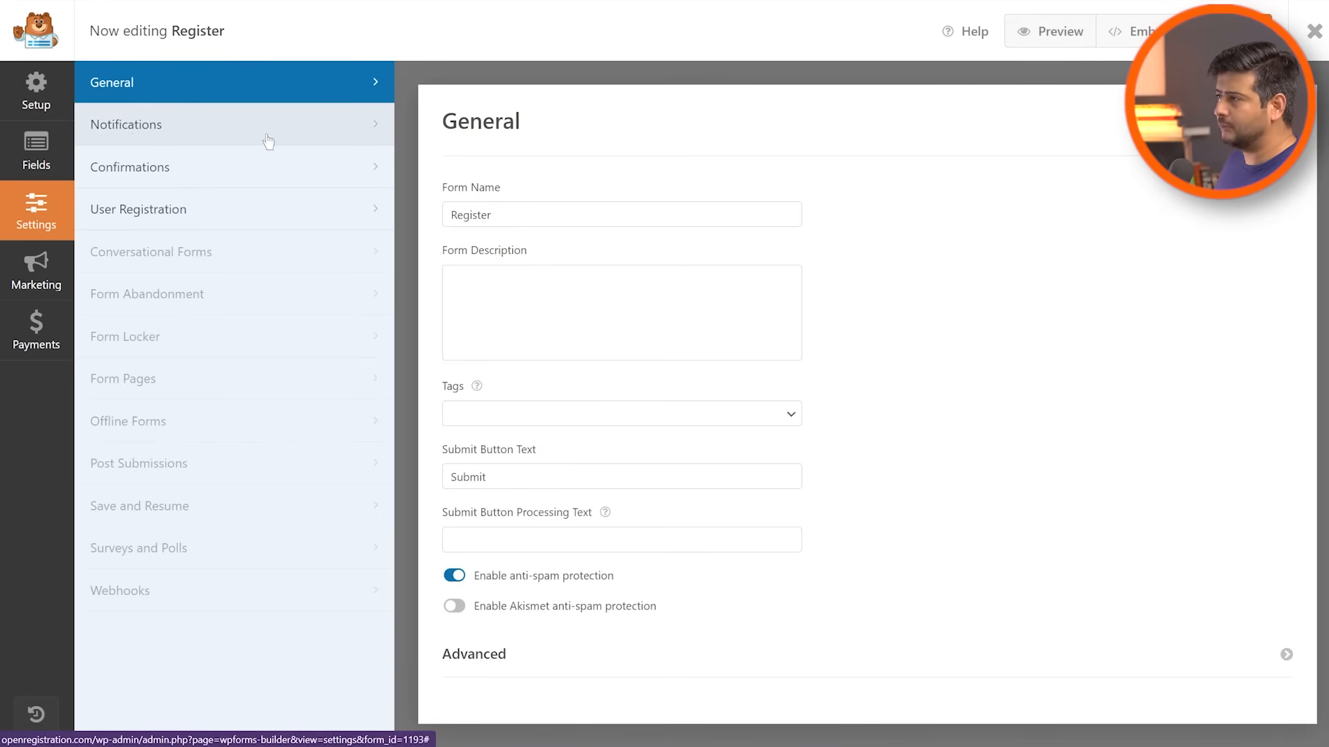
pyautogui.click(161, 126)
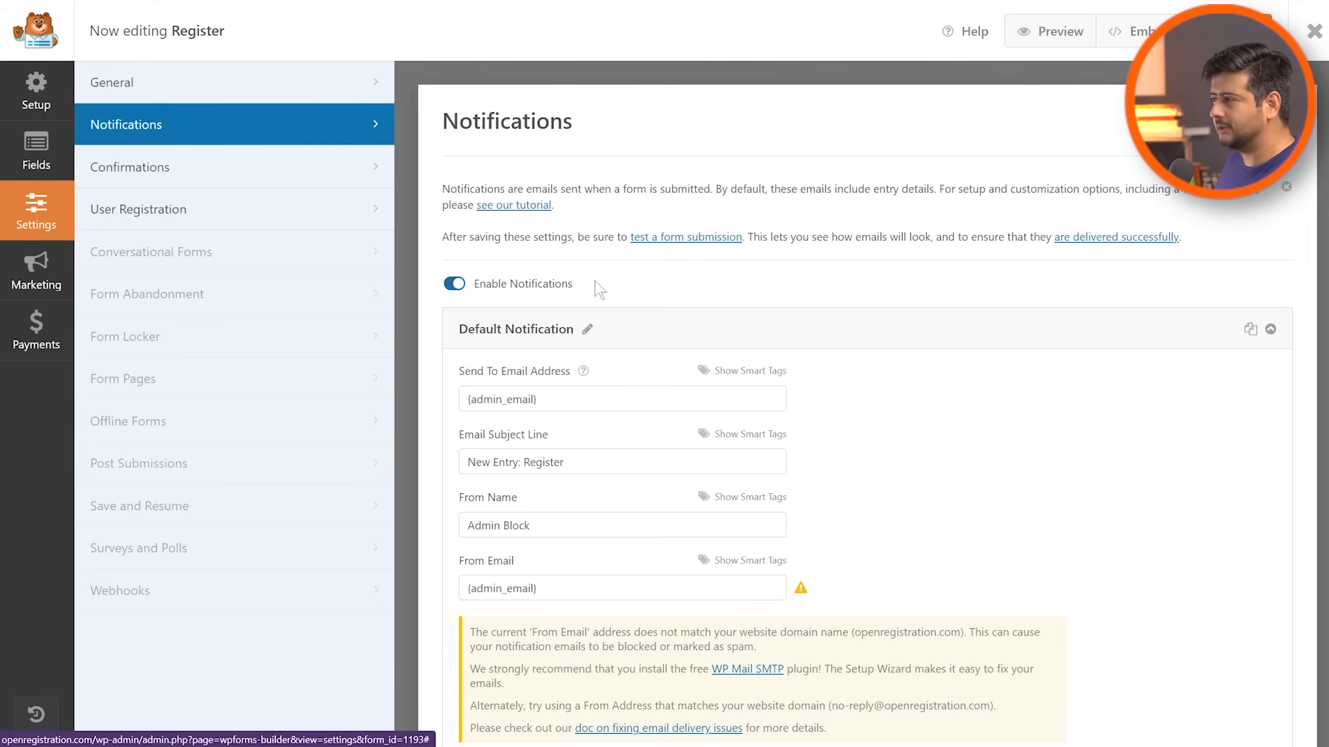
pyautogui.click(171, 169)
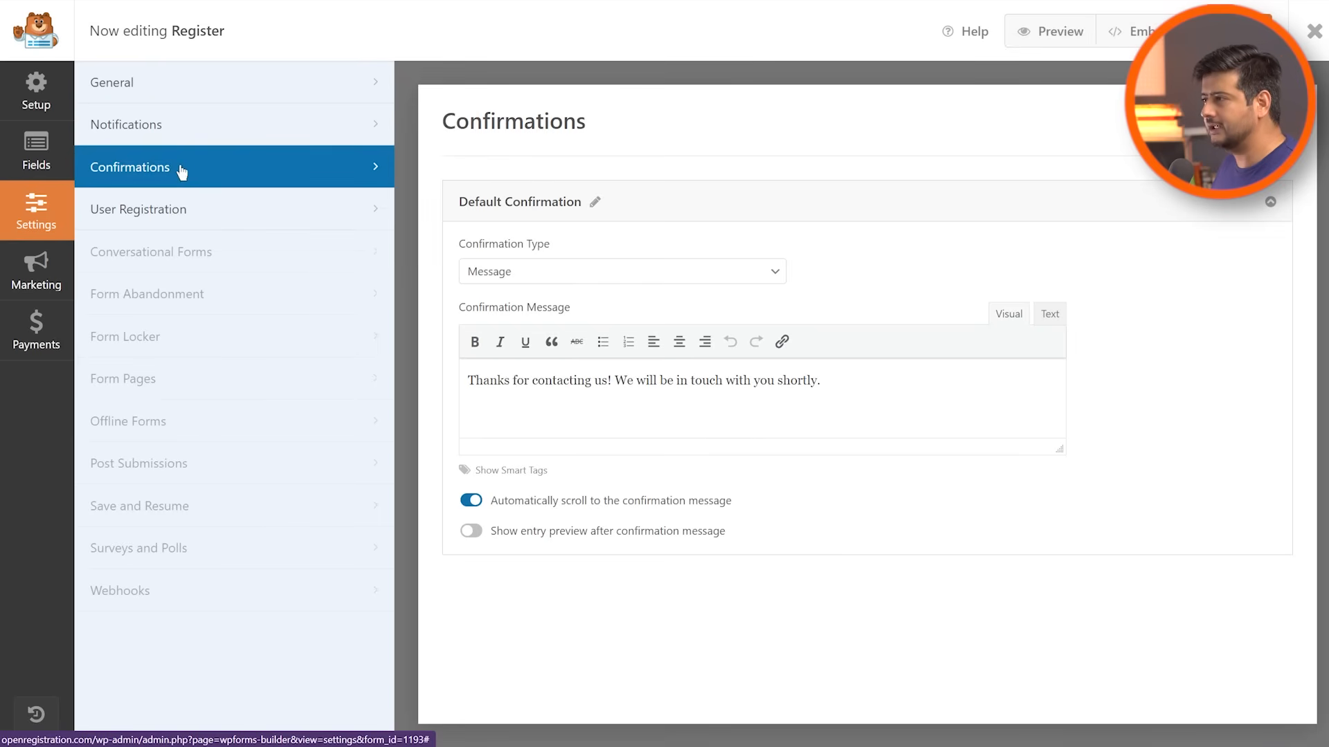
pyautogui.click(174, 218)
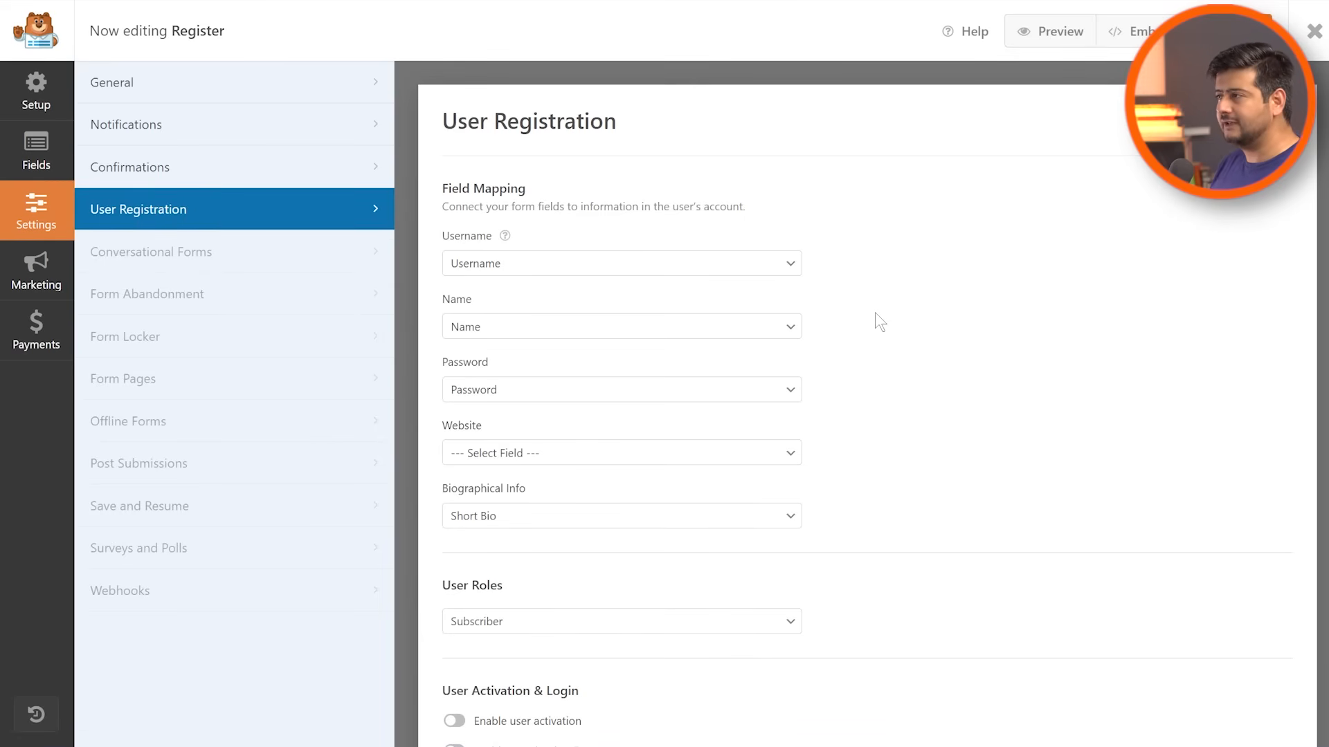
# - Compare the form's fields with the User Registration field mapping, checking the choices for Username and Website
pyautogui.click(28, 161)
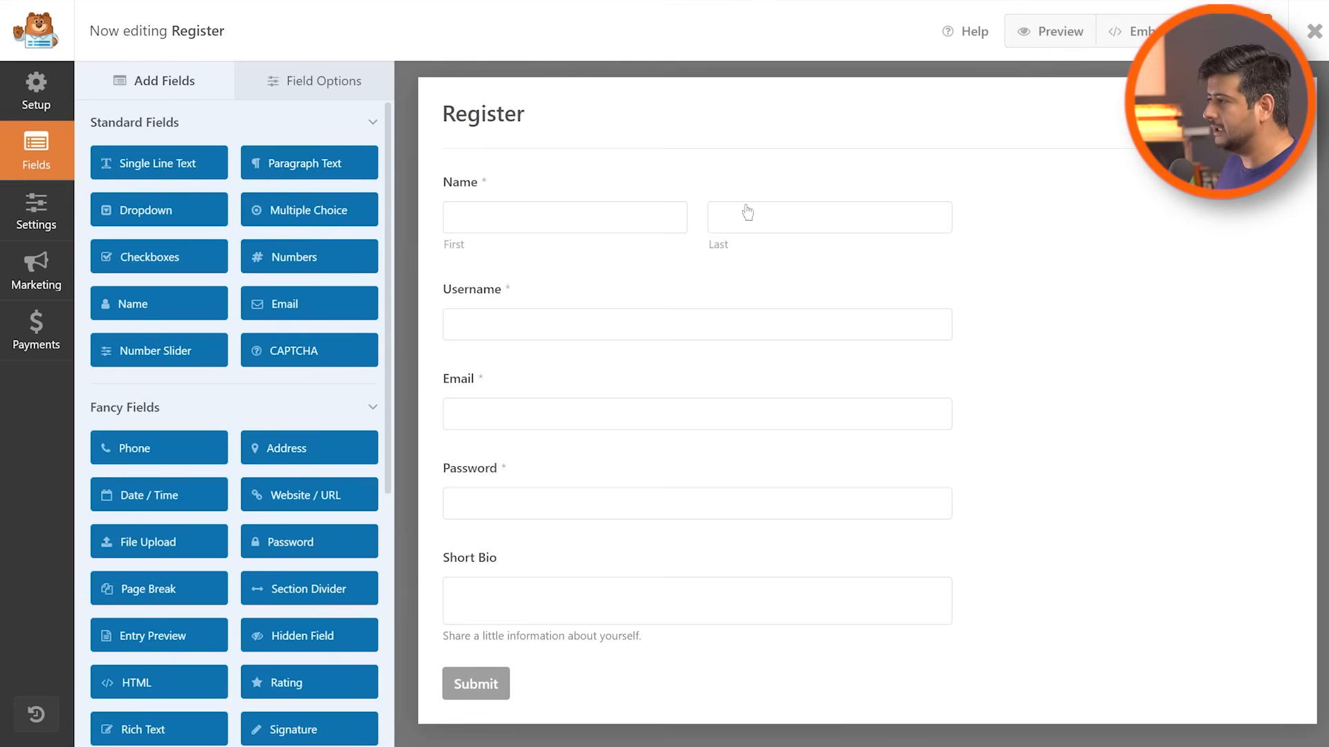
pyautogui.click(54, 238)
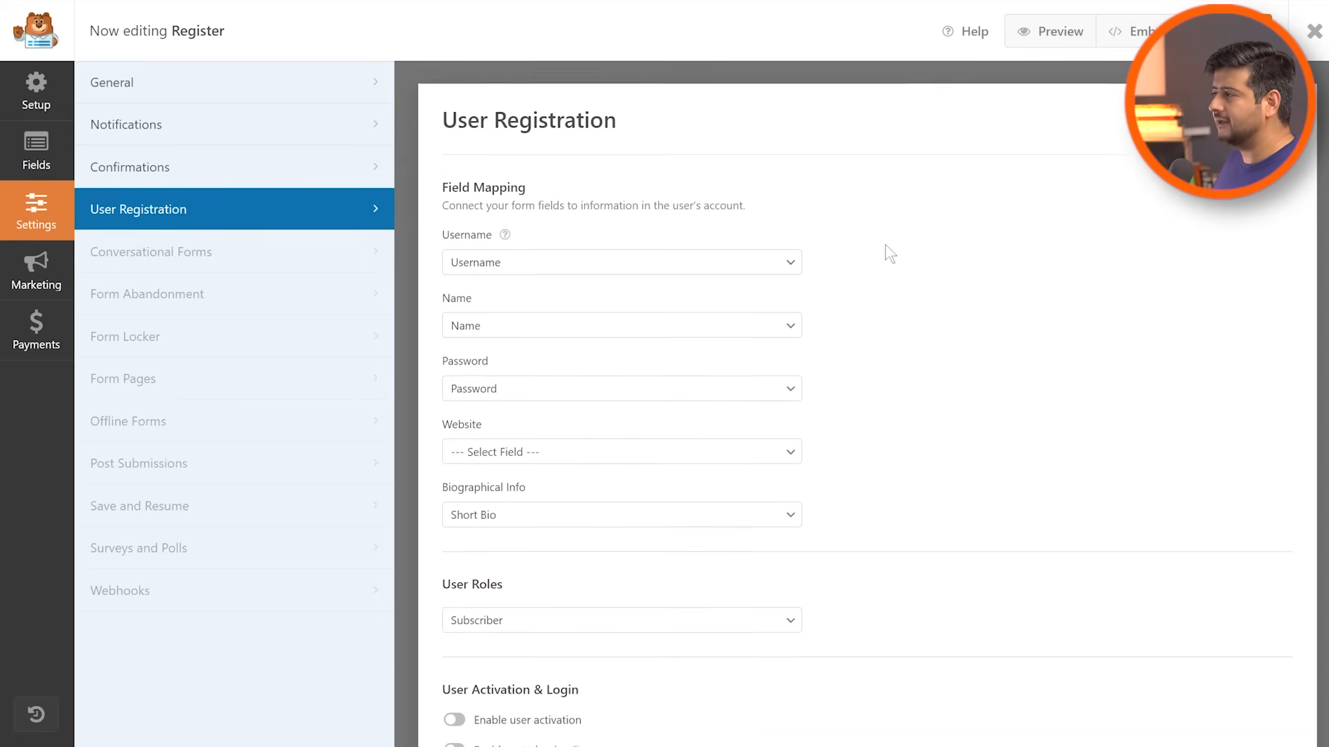
pyautogui.scroll(-1, 886, 244)
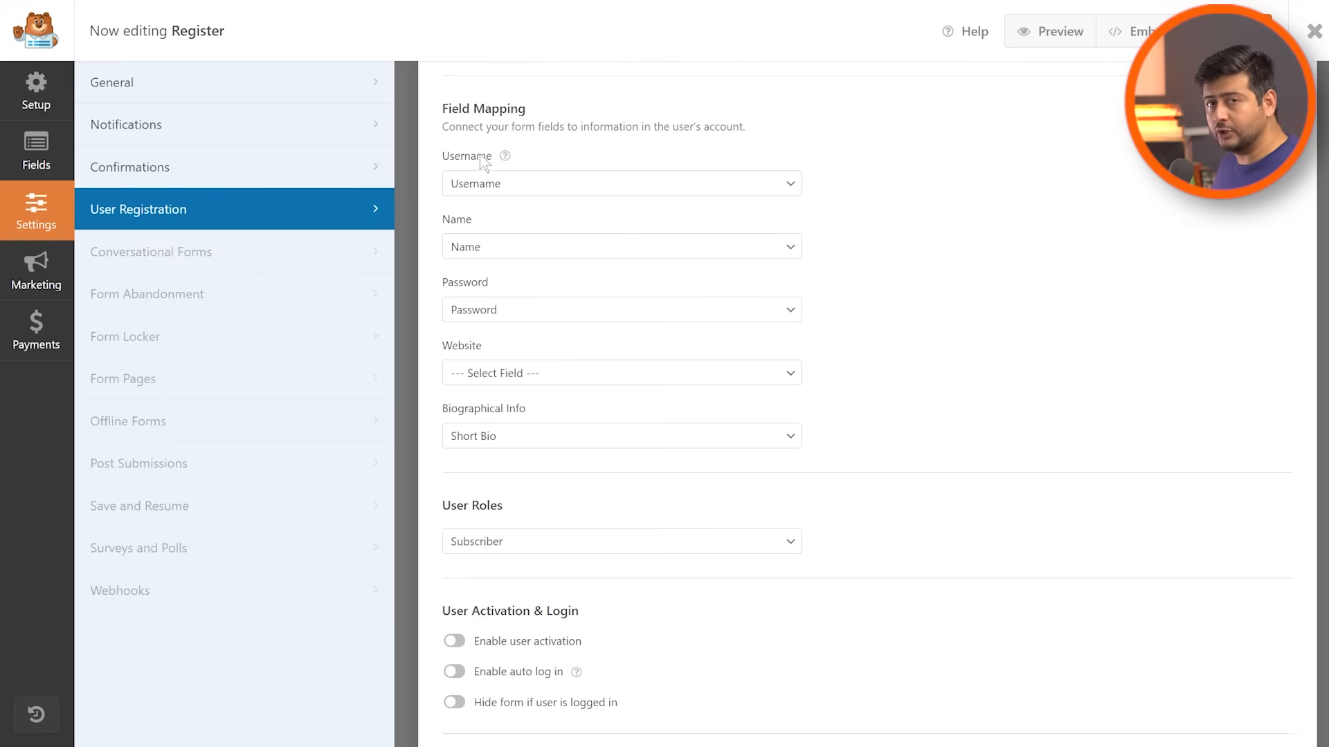
pyautogui.click(537, 188)
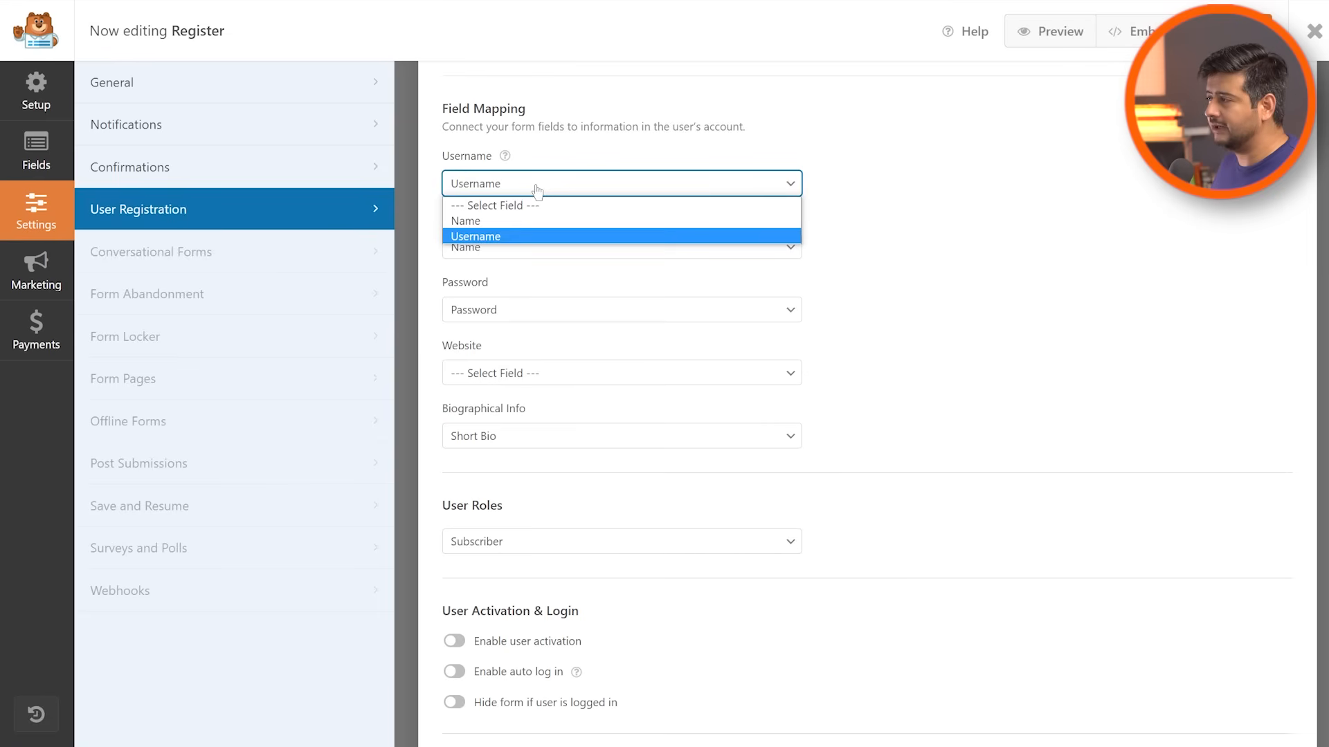
pyautogui.click(537, 189)
pyautogui.click(28, 160)
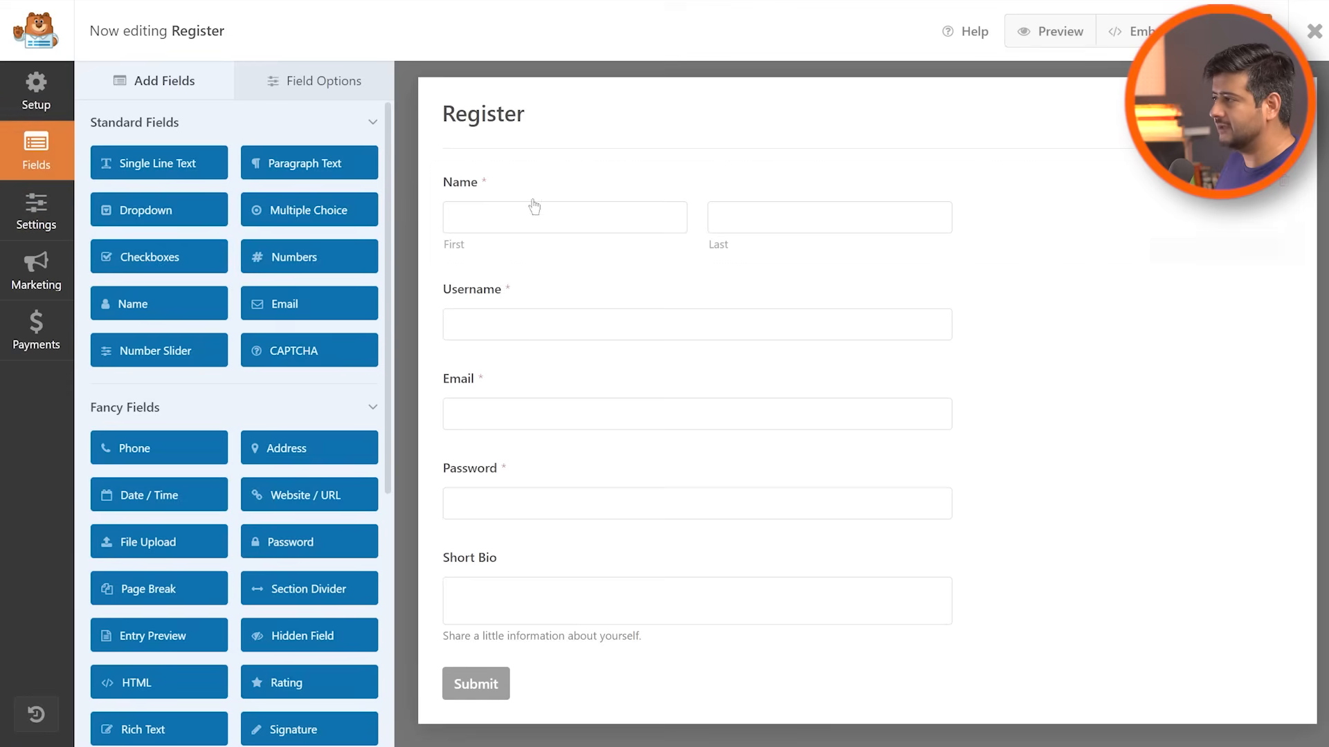
pyautogui.click(36, 211)
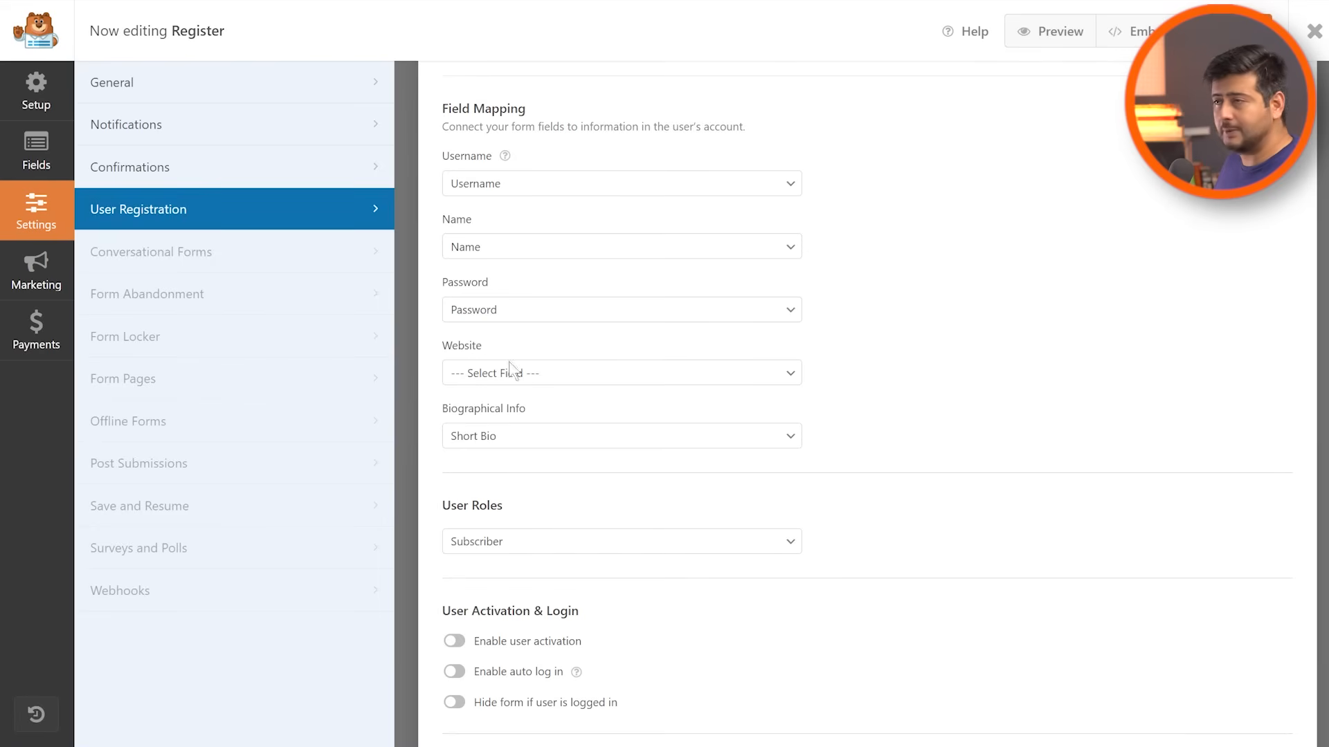
pyautogui.click(537, 379)
pyautogui.click(544, 377)
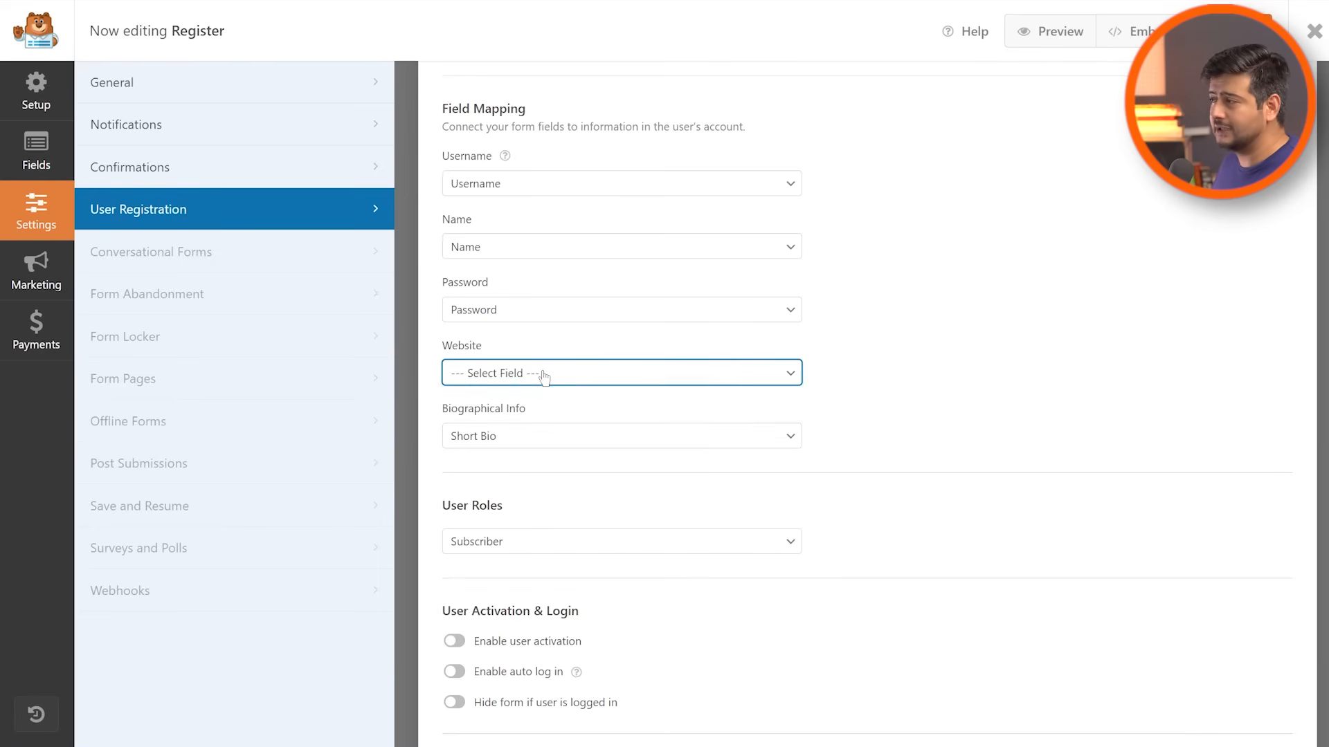
pyautogui.click(969, 397)
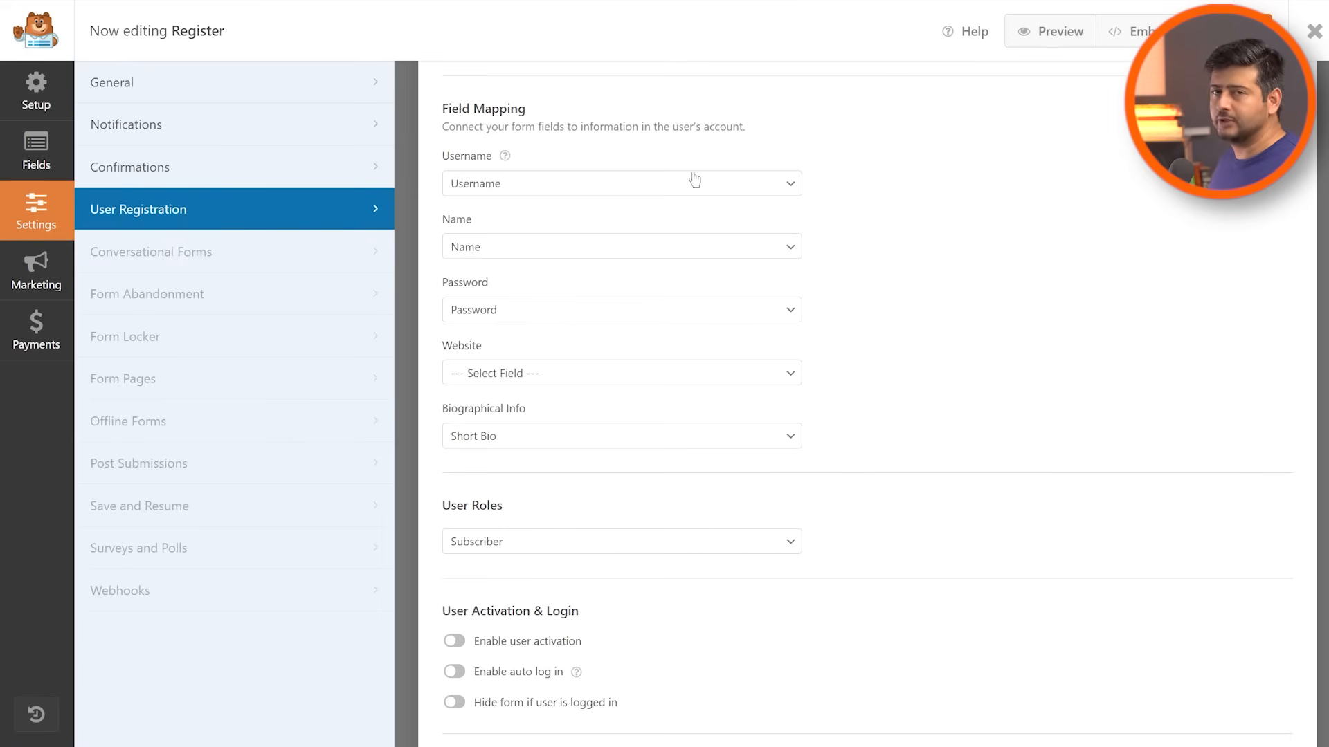
pyautogui.click(36, 149)
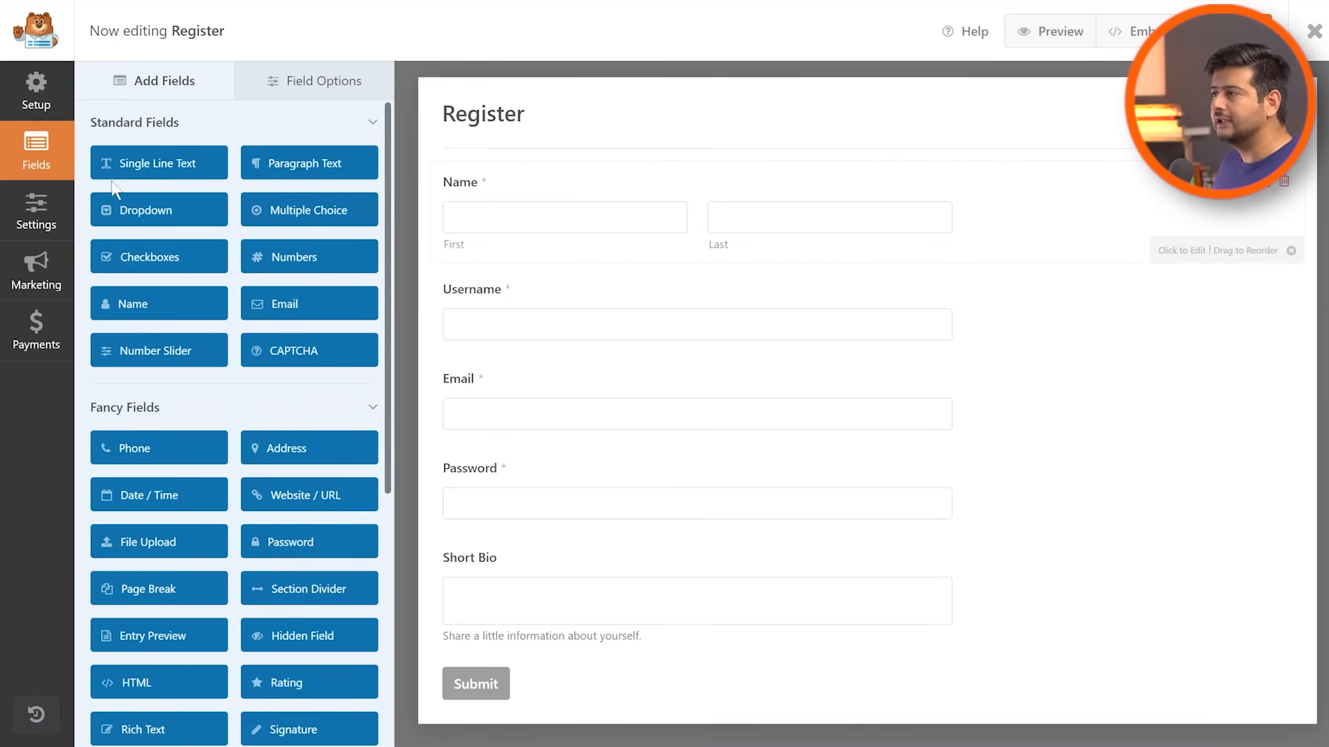
pyautogui.click(37, 214)
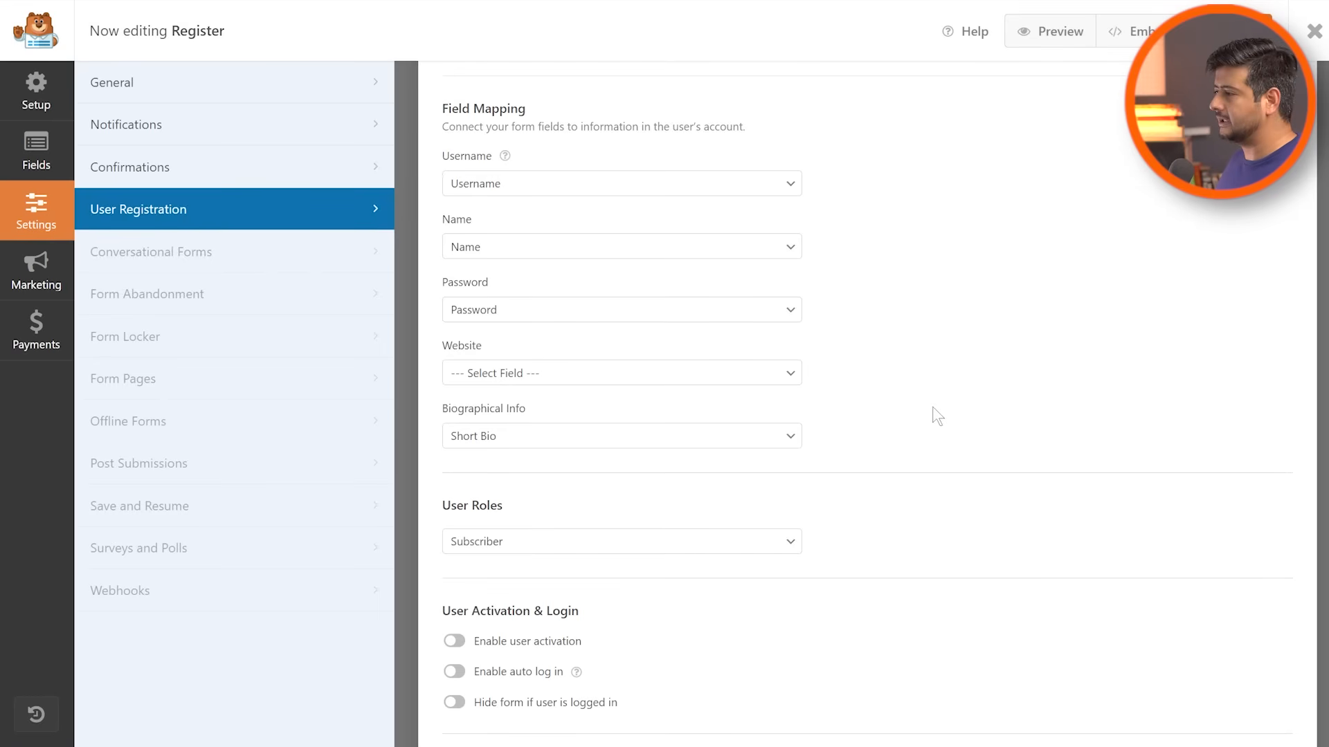
# - Try out the user activation and hide-form-if-logged-in options, switch both off again and return to the form fields
pyautogui.scroll(-4, 970, 392)
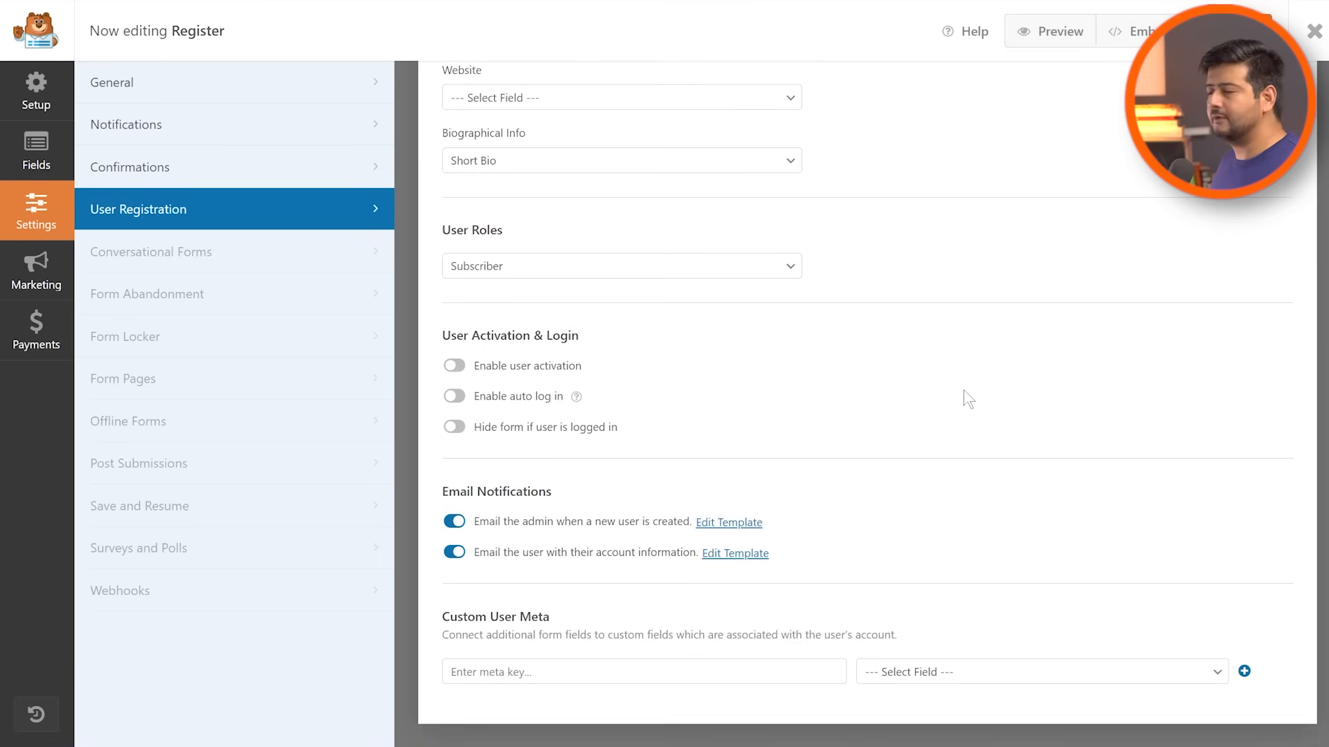
pyautogui.click(455, 366)
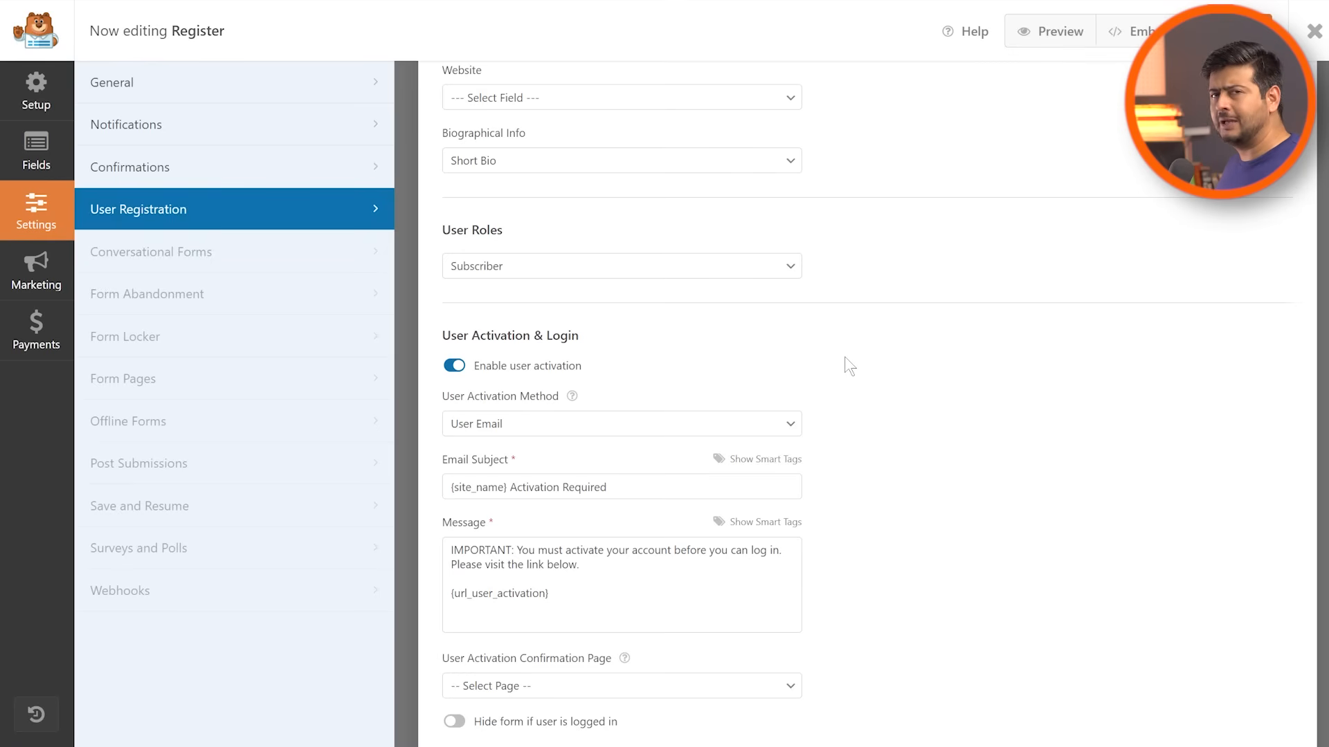
pyautogui.scroll(-3, 858, 346)
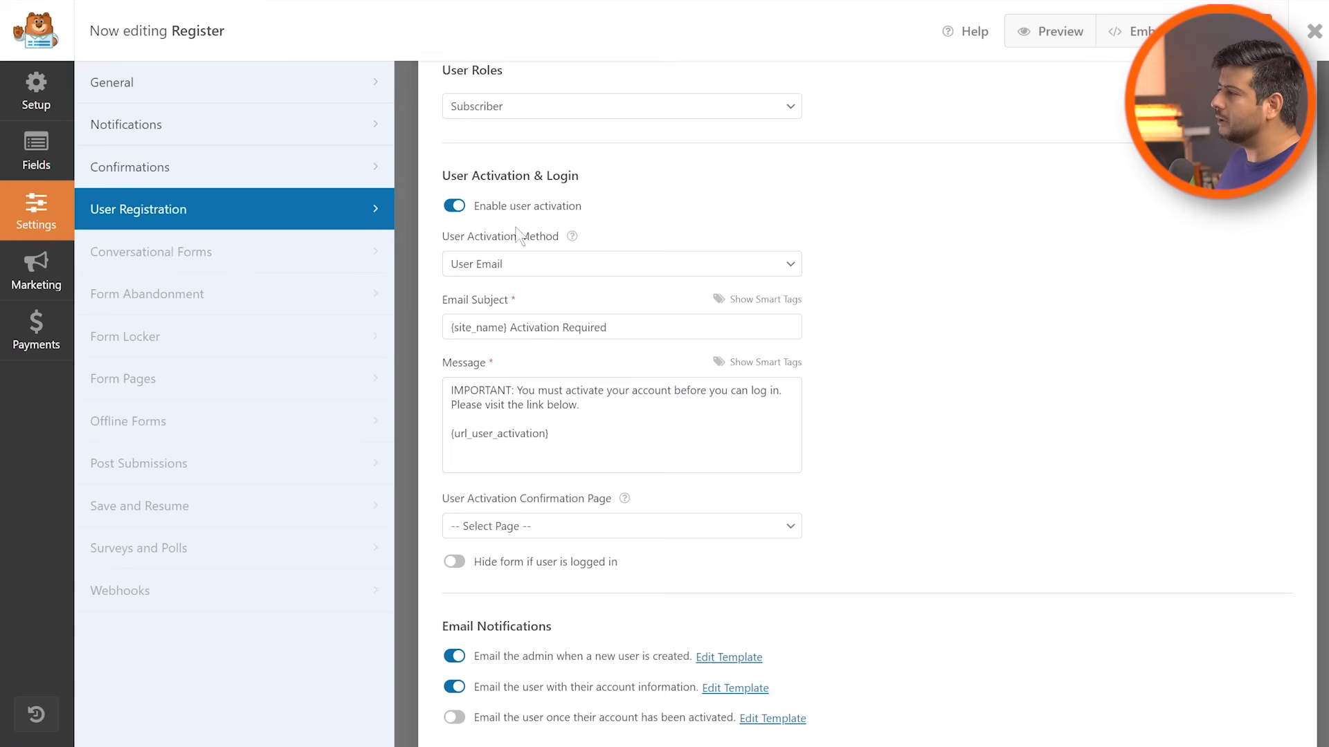
pyautogui.click(457, 208)
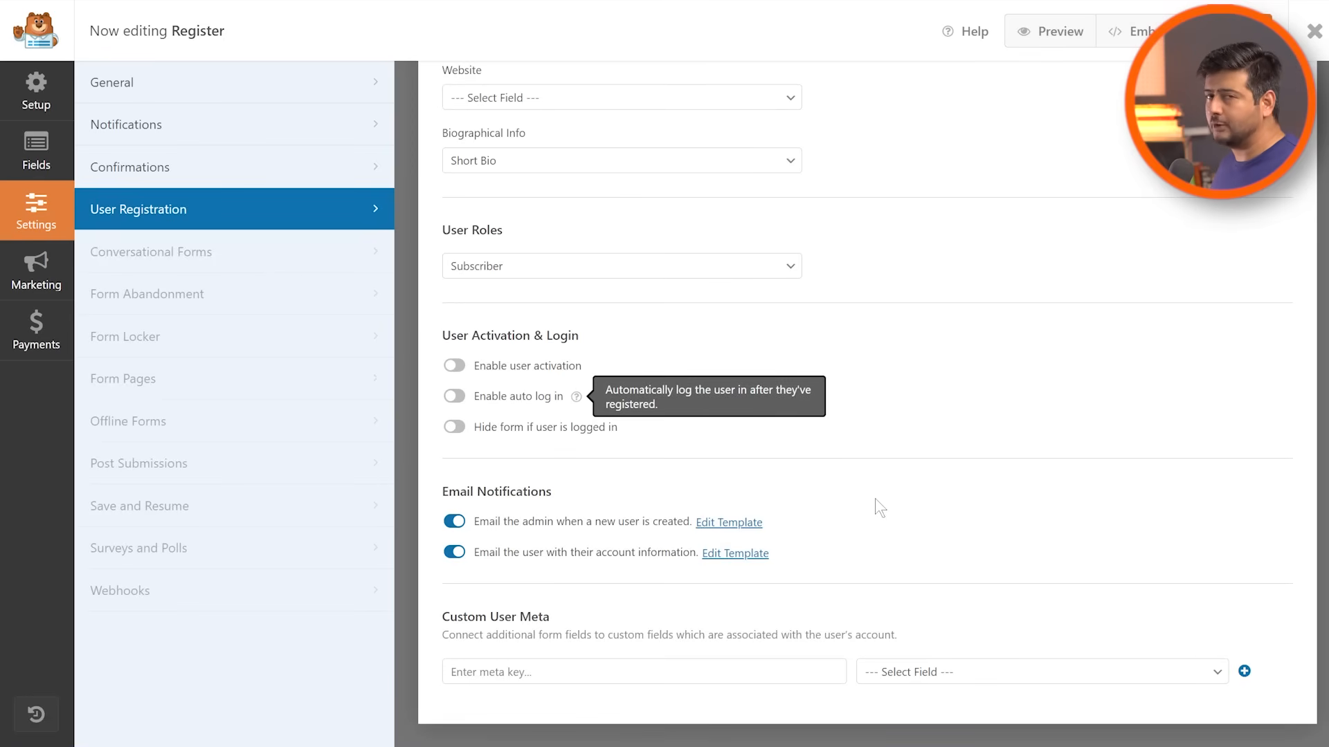
pyautogui.click(454, 367)
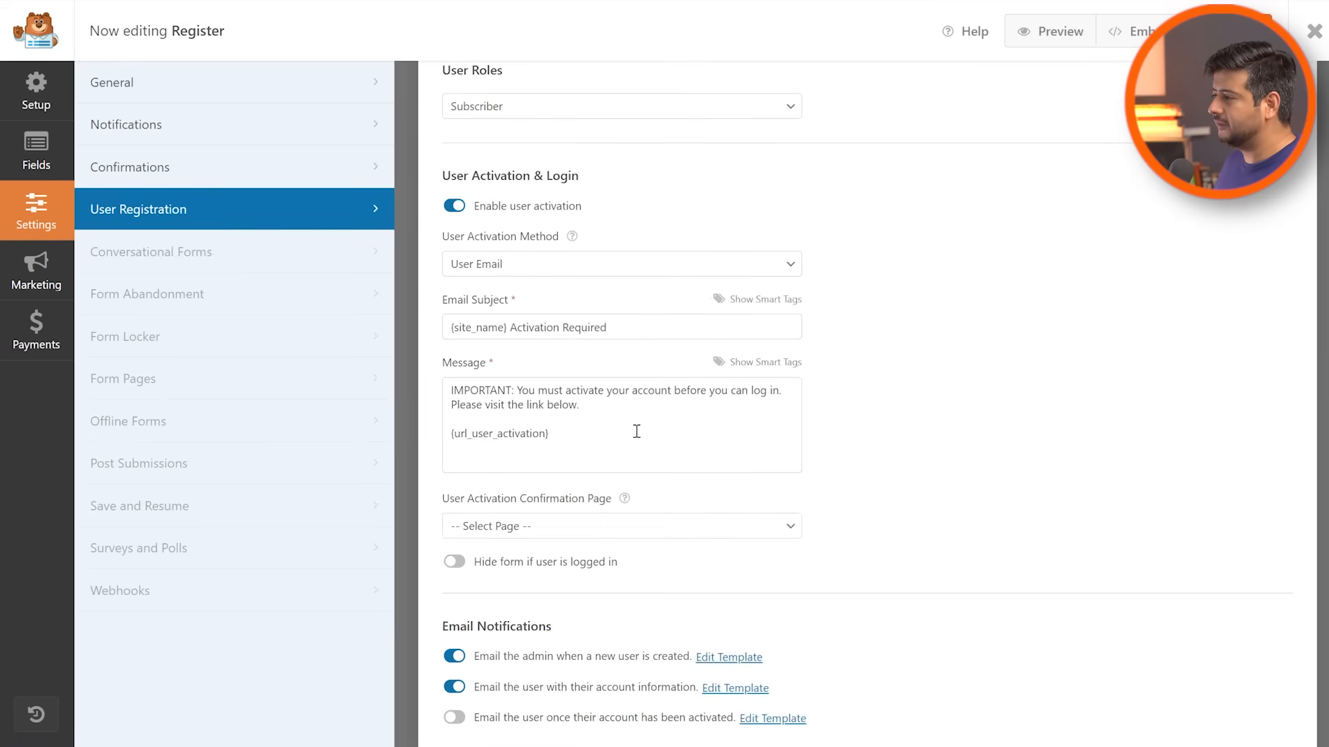
pyautogui.click(455, 206)
pyautogui.click(455, 427)
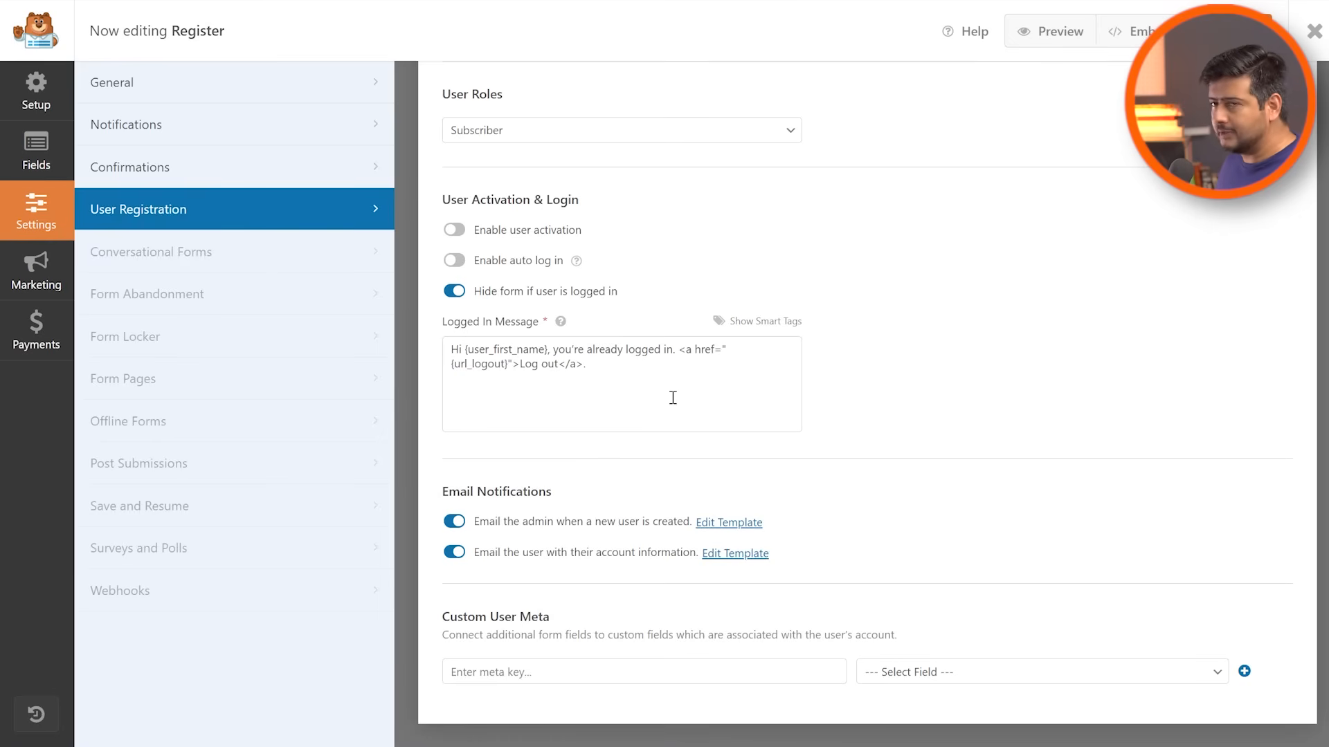
pyautogui.click(455, 291)
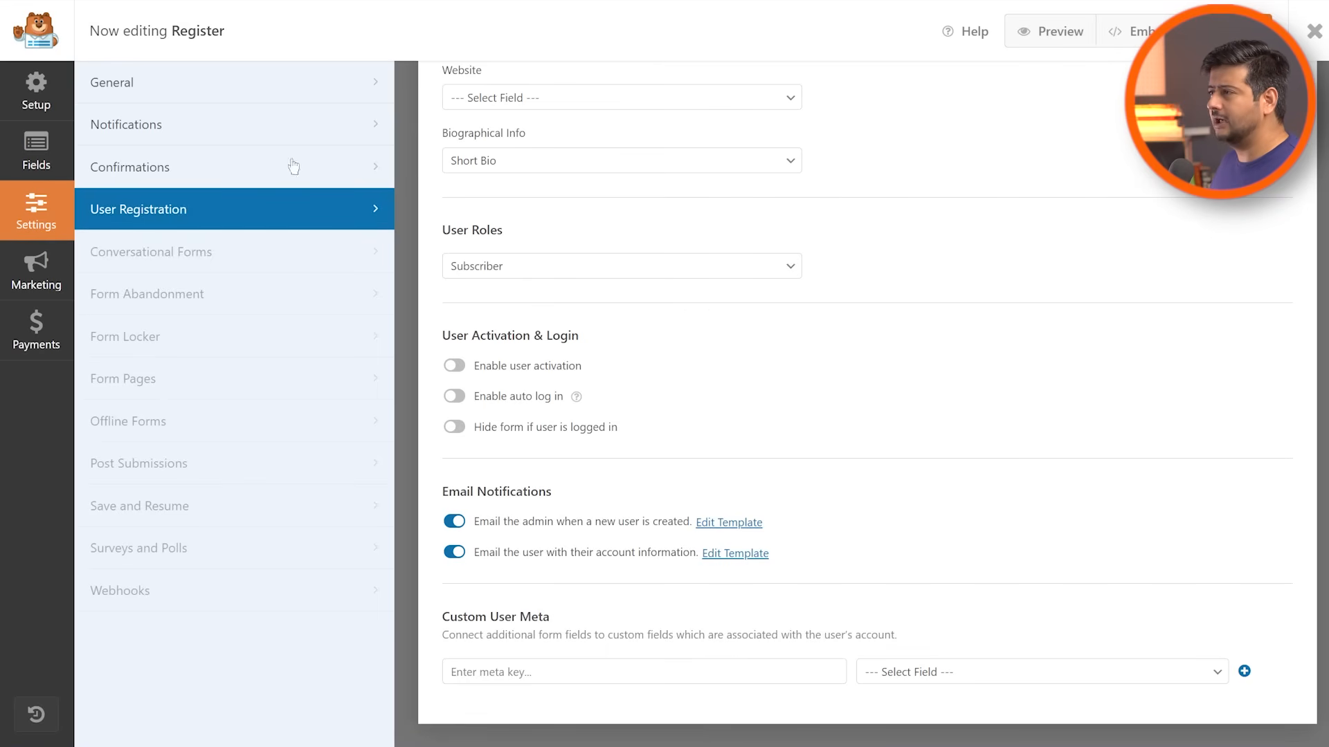
pyautogui.click(48, 162)
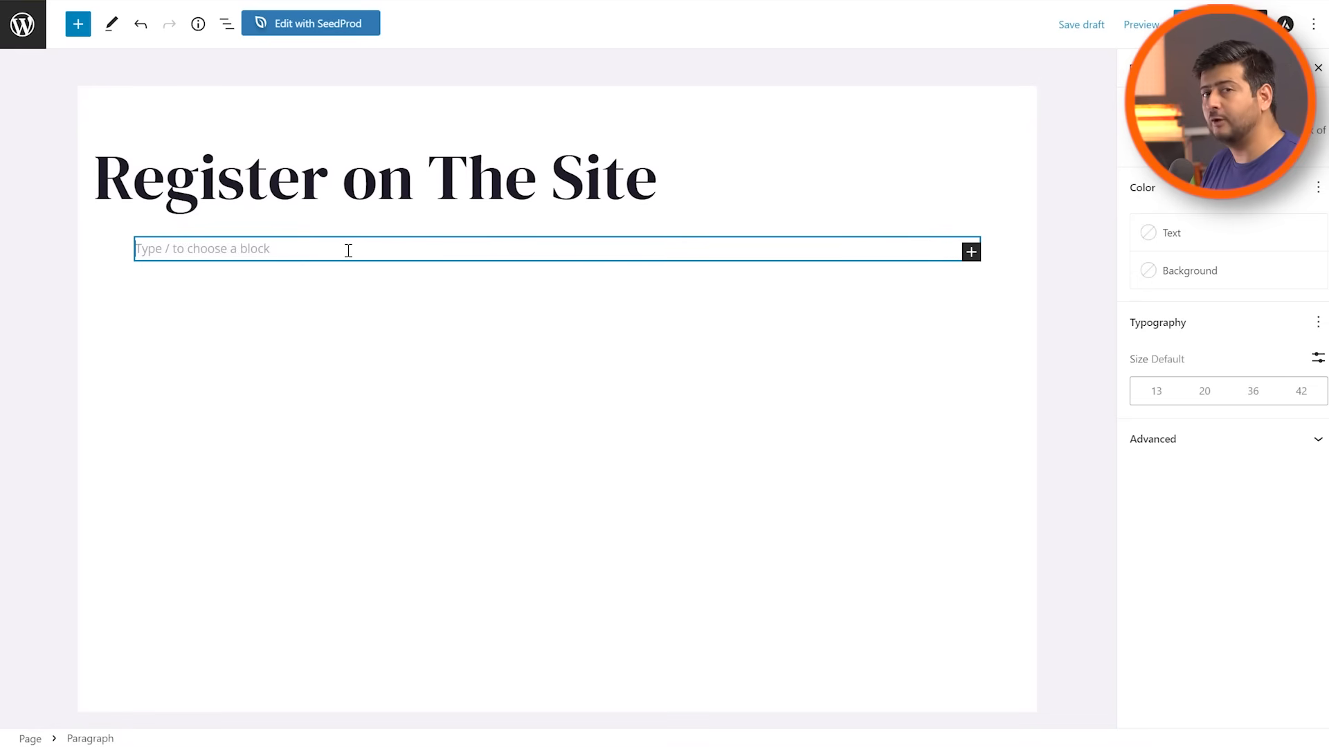
# - Insert a WPForms block into the Register on The Site page and select the Register form for it
pyautogui.write('/')
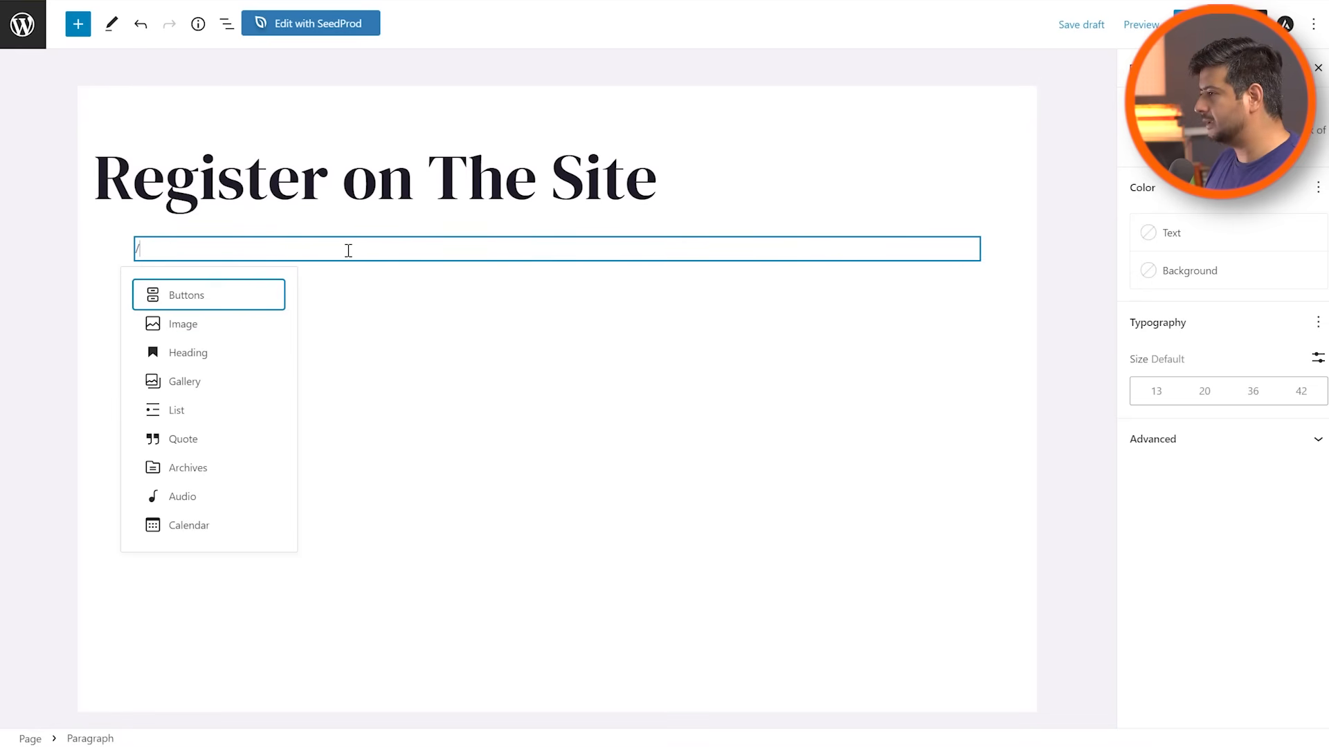
pyautogui.write('wpf')
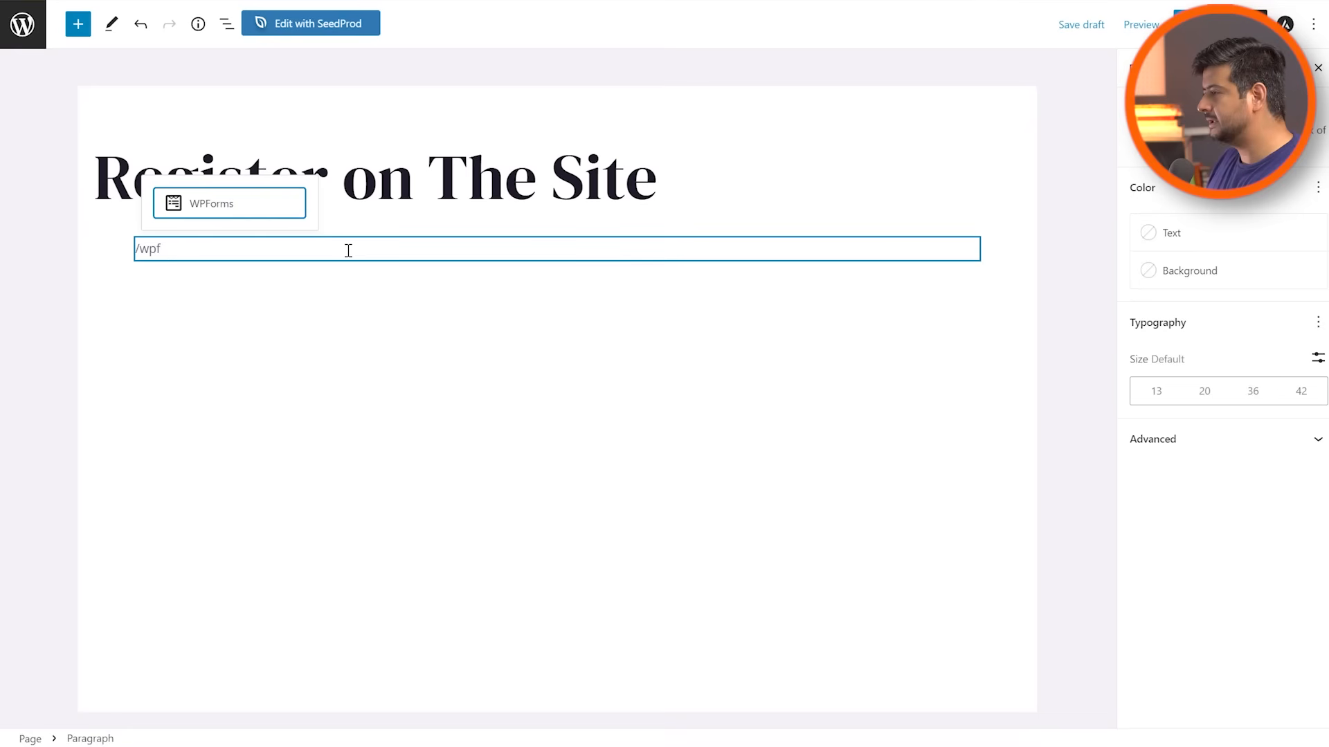
pyautogui.click(235, 218)
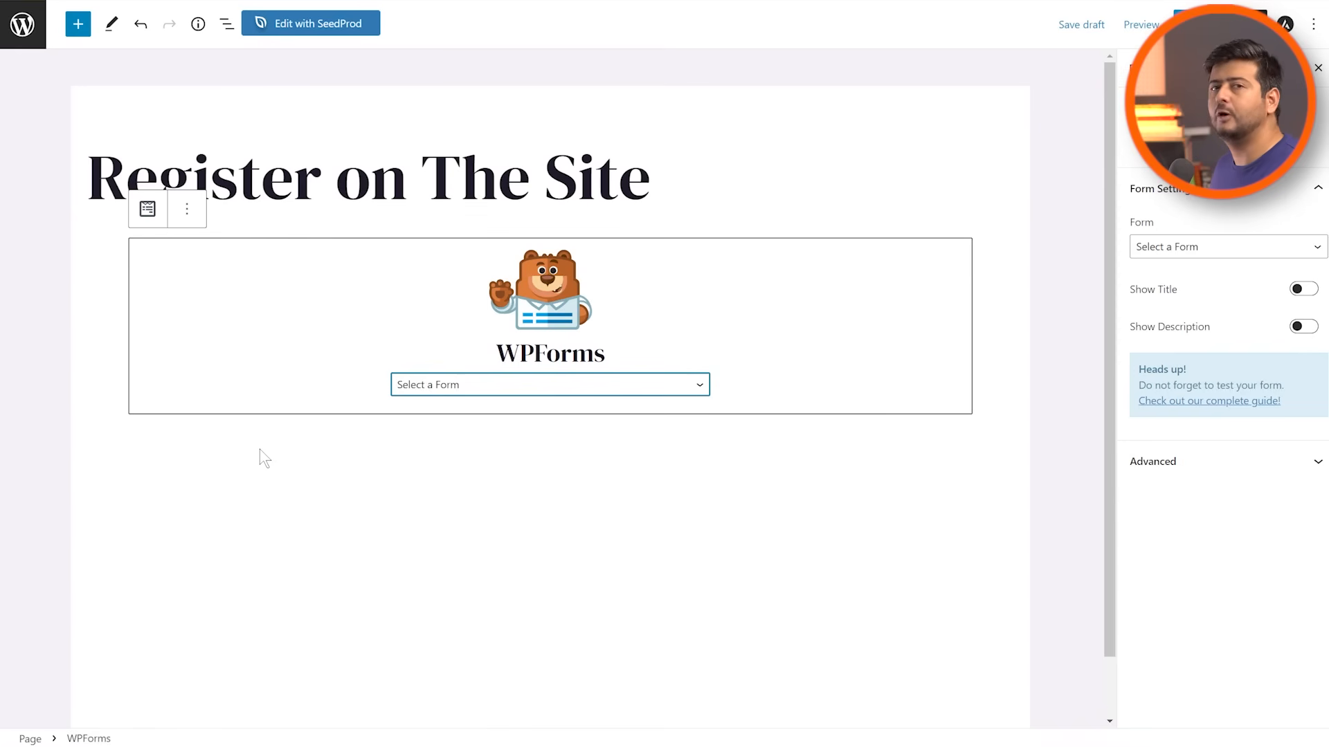
pyautogui.click(638, 389)
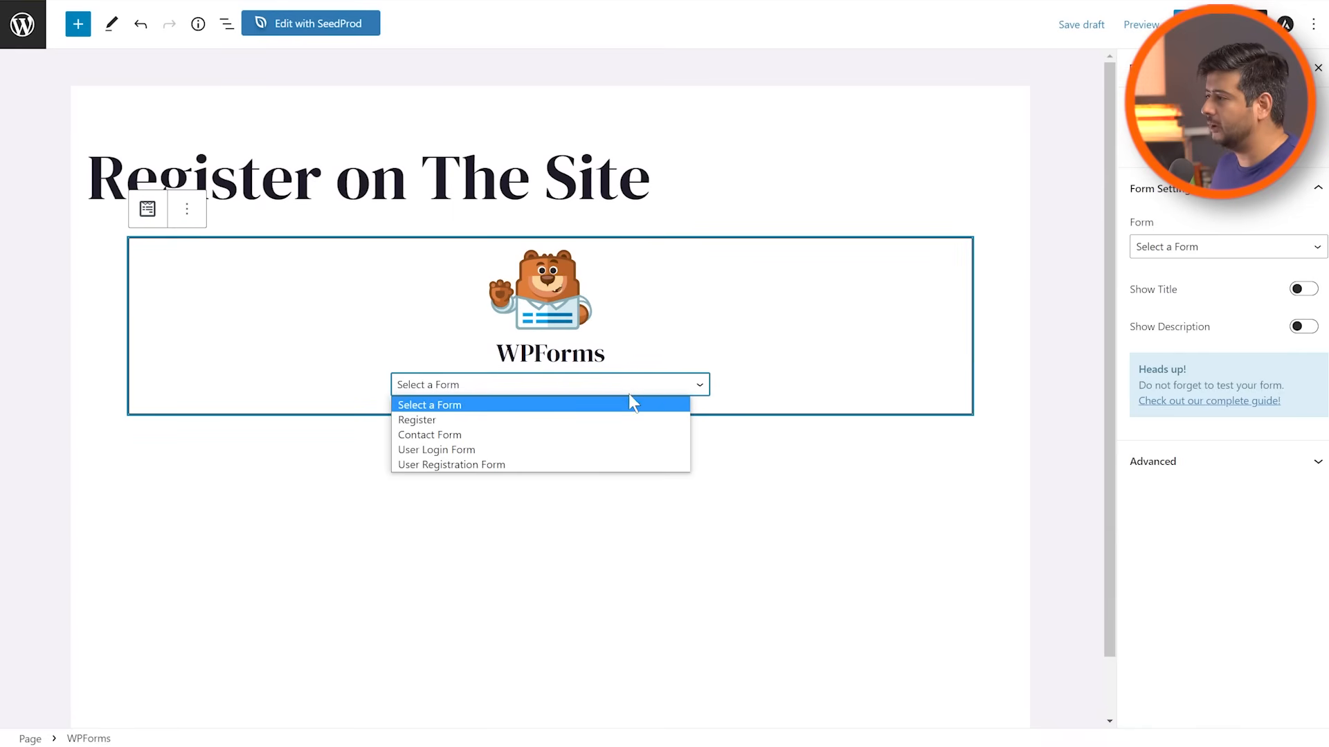
pyautogui.click(495, 421)
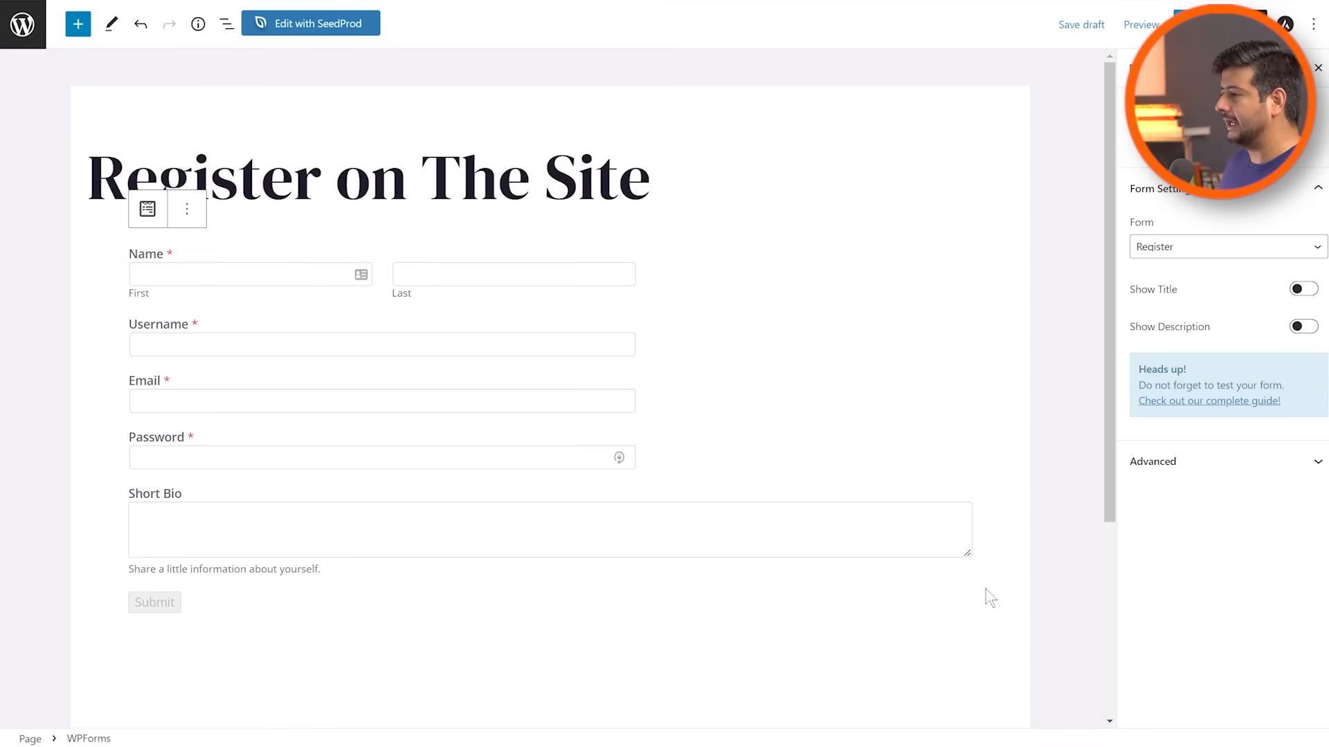
# - Publish the Register on The Site page and open the live page in a new browser tab
pyautogui.click(79, 425)
pyautogui.click(1220, 24)
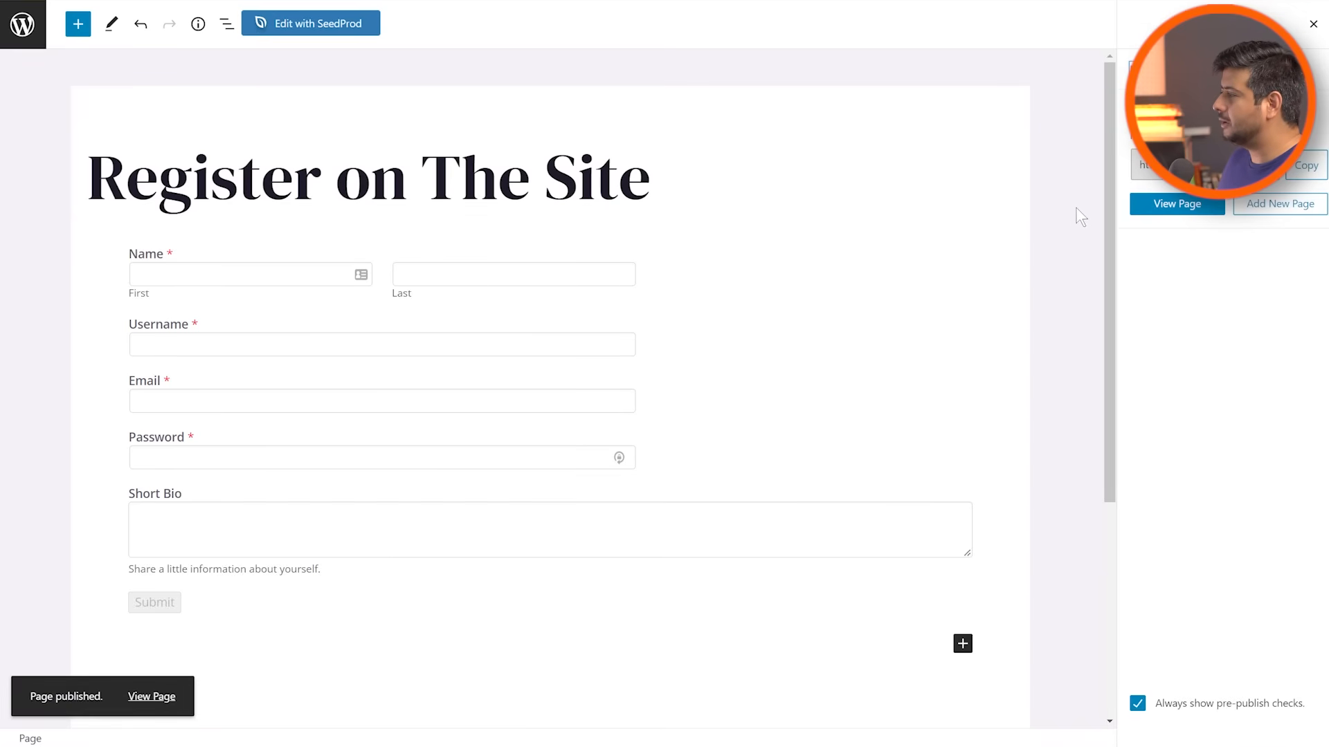
pyautogui.rightClick(1206, 209)
pyautogui.click(1208, 218)
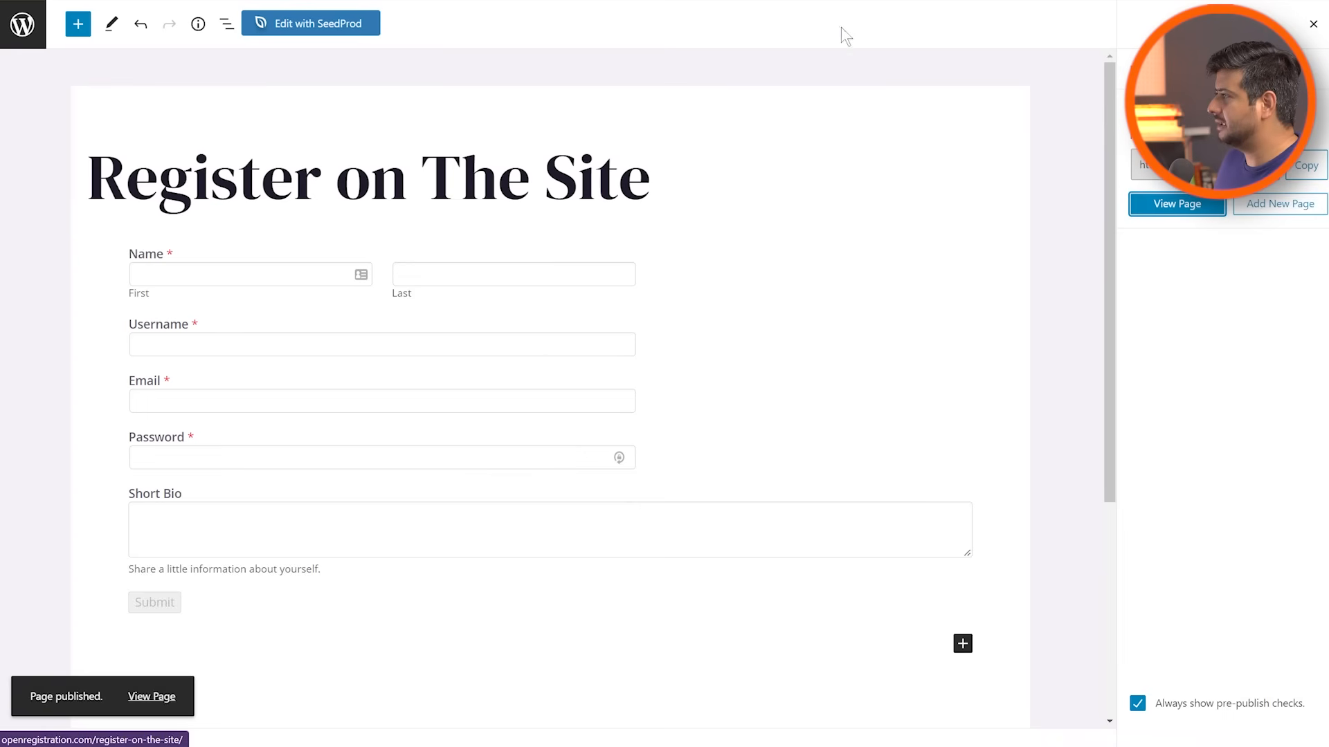
# - Look over the published registration form and the default WordPress login page, and return to the admin window
pyautogui.click(882, 2)
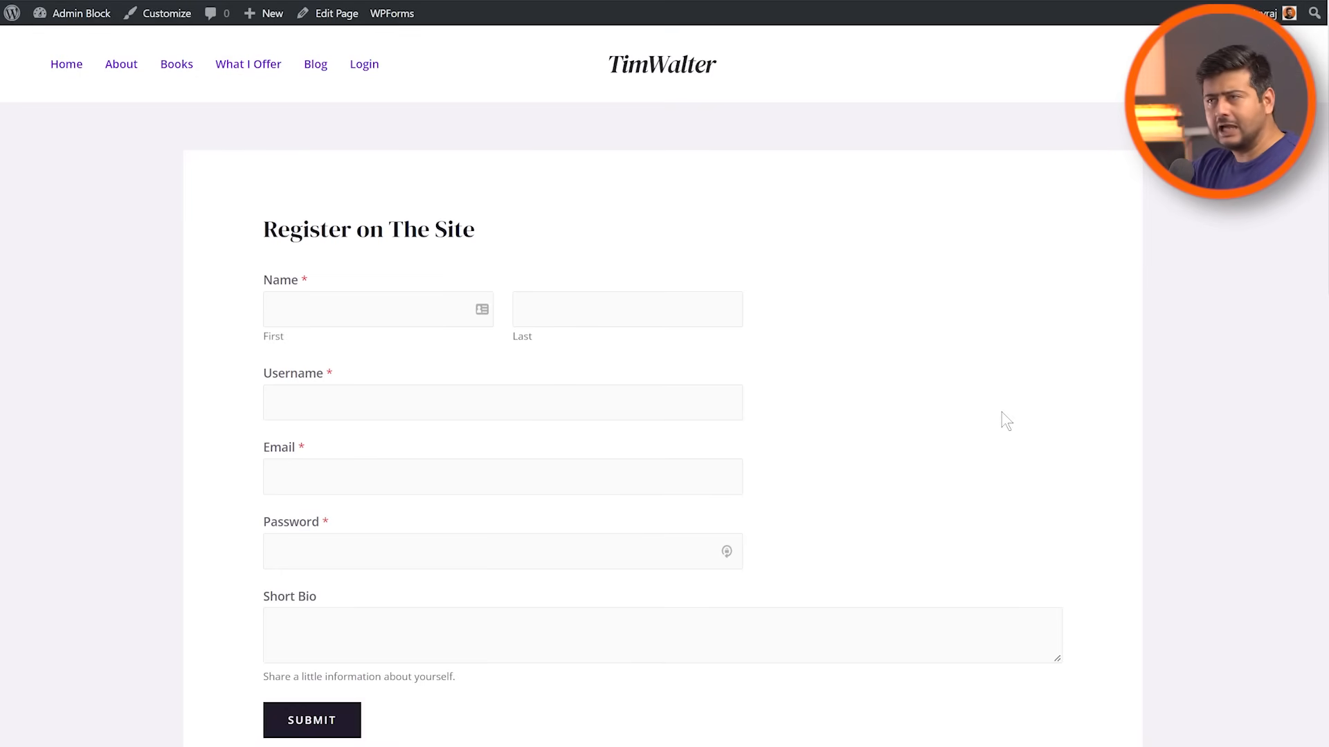
pyautogui.scroll(-3, 990, 410)
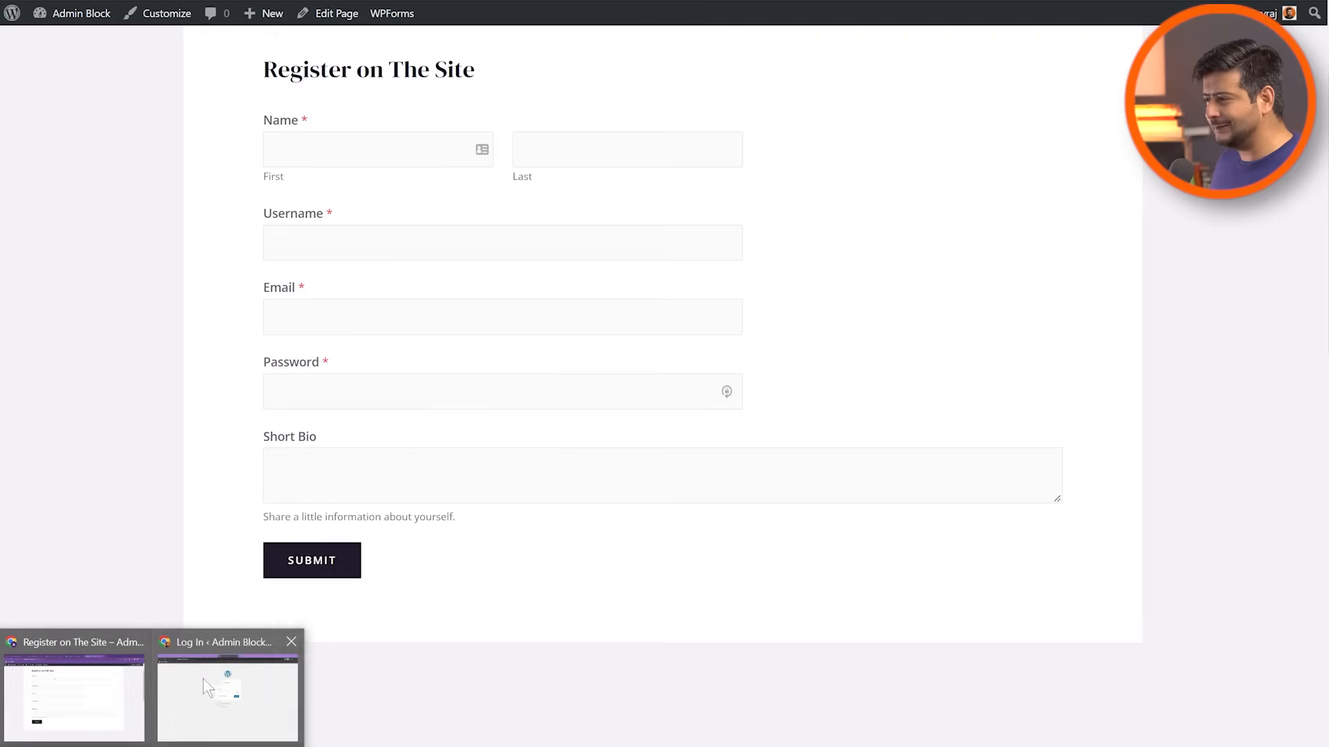
pyautogui.click(202, 679)
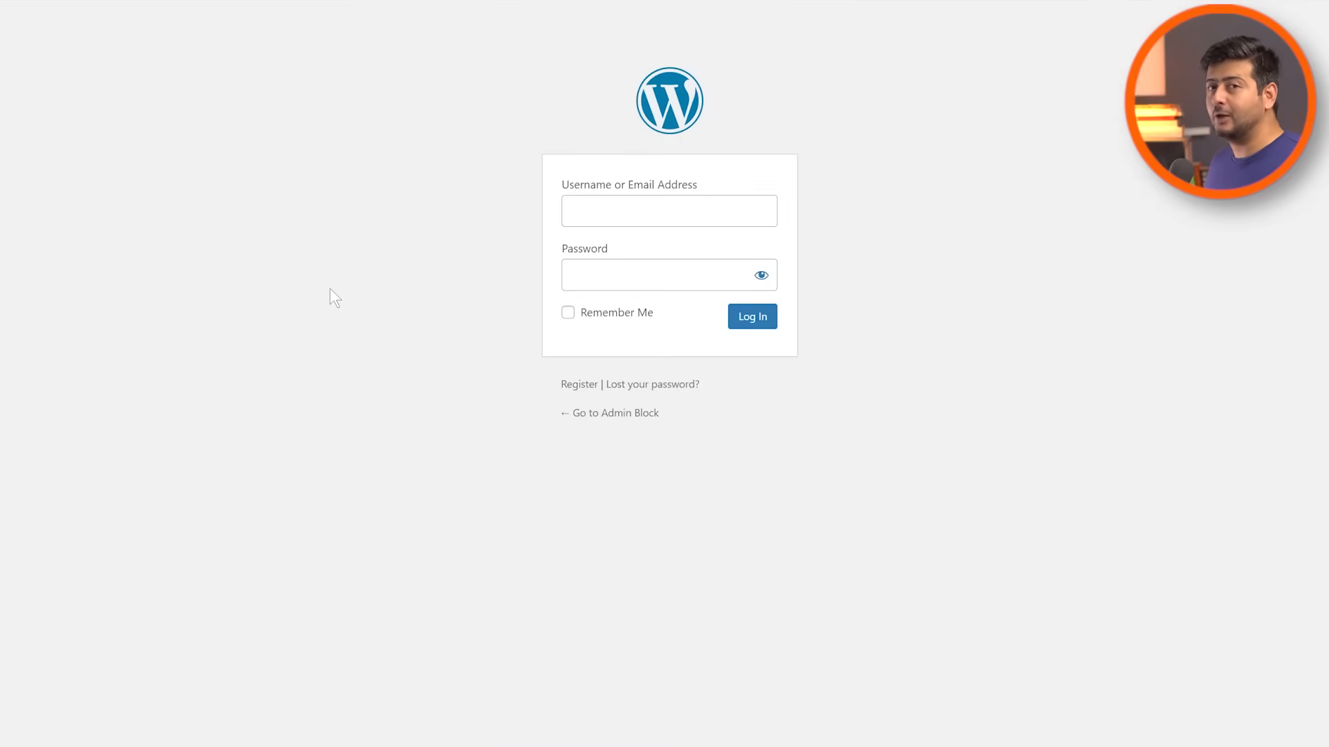
pyautogui.click(95, 706)
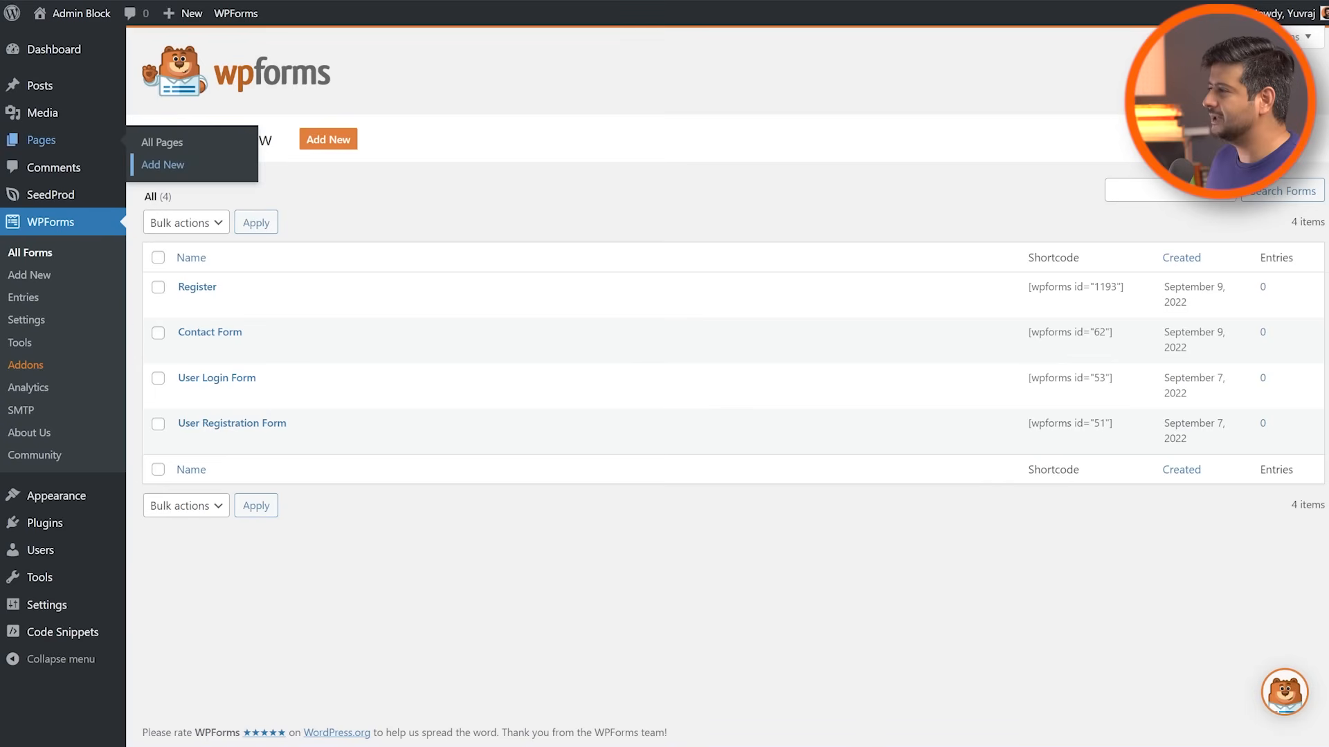
# - Create a new WPForms form named Login from the User Login Form template
pyautogui.click(335, 152)
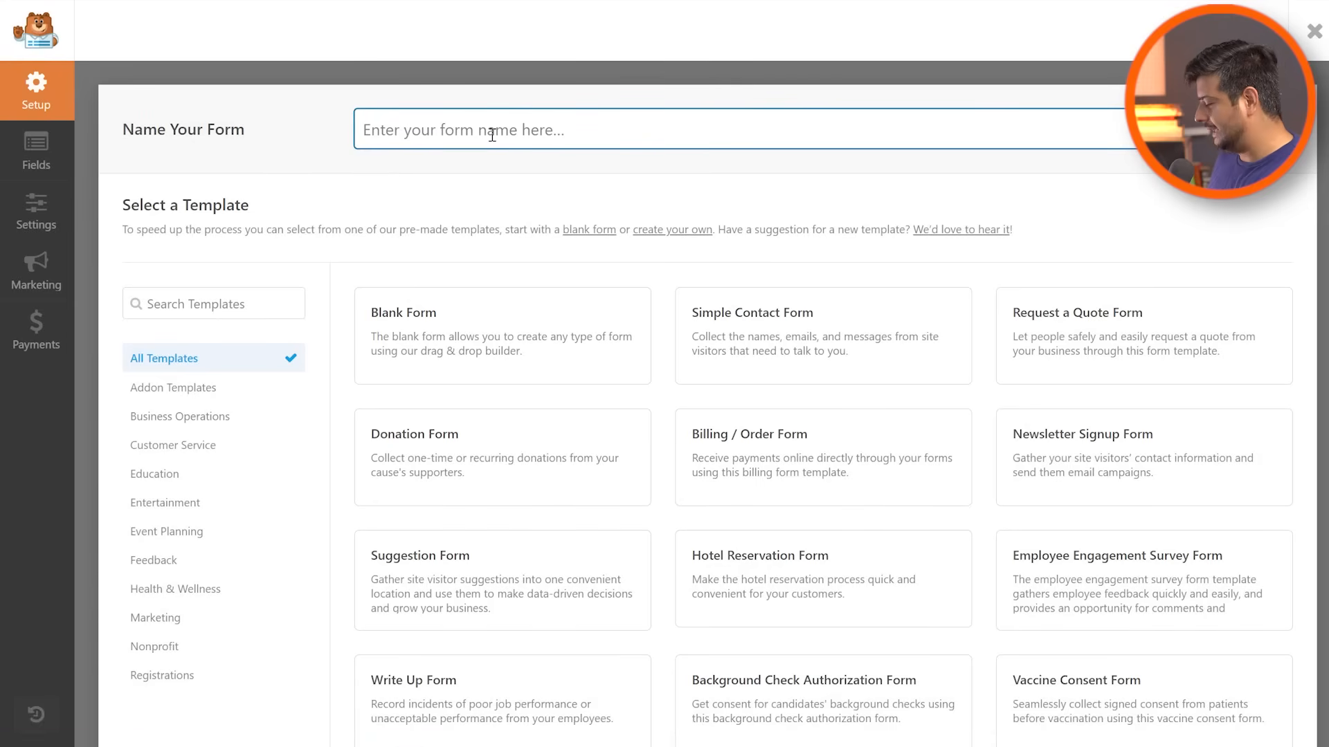
pyautogui.write('Logi')
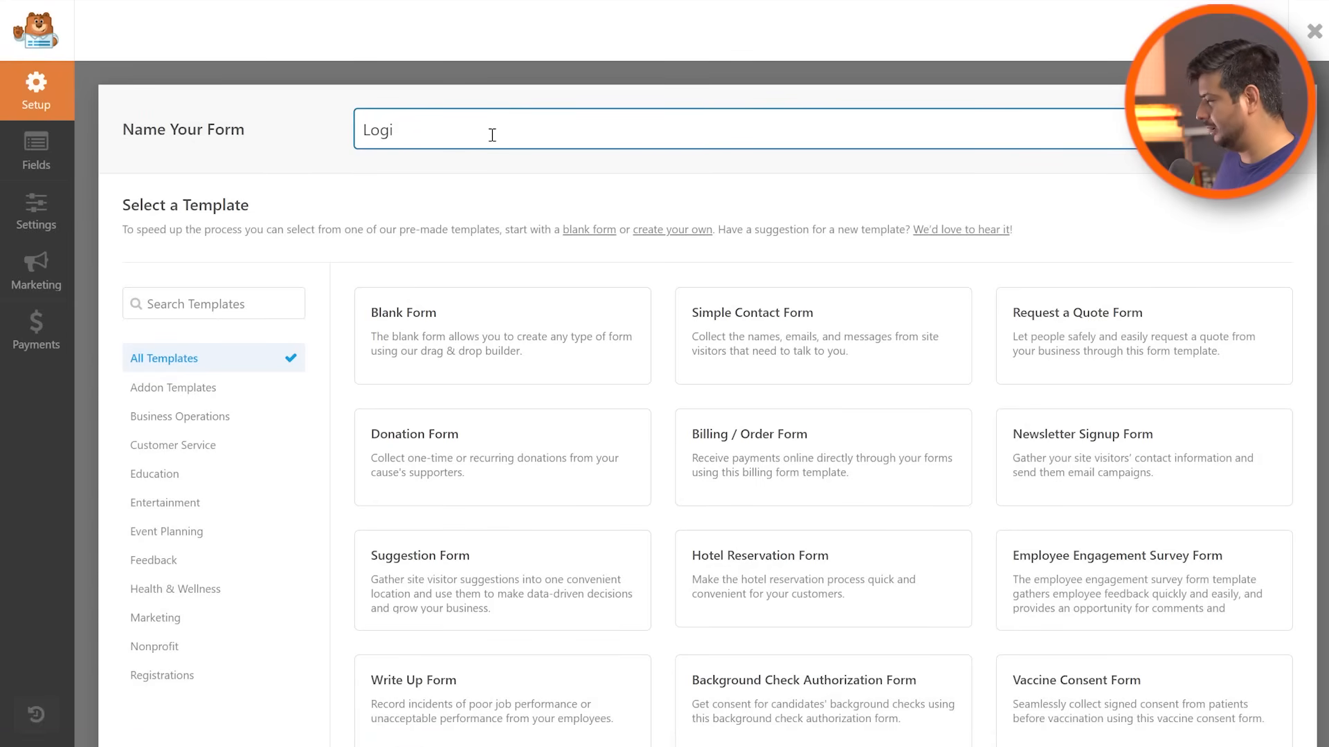
pyautogui.write('n')
pyautogui.click(252, 306)
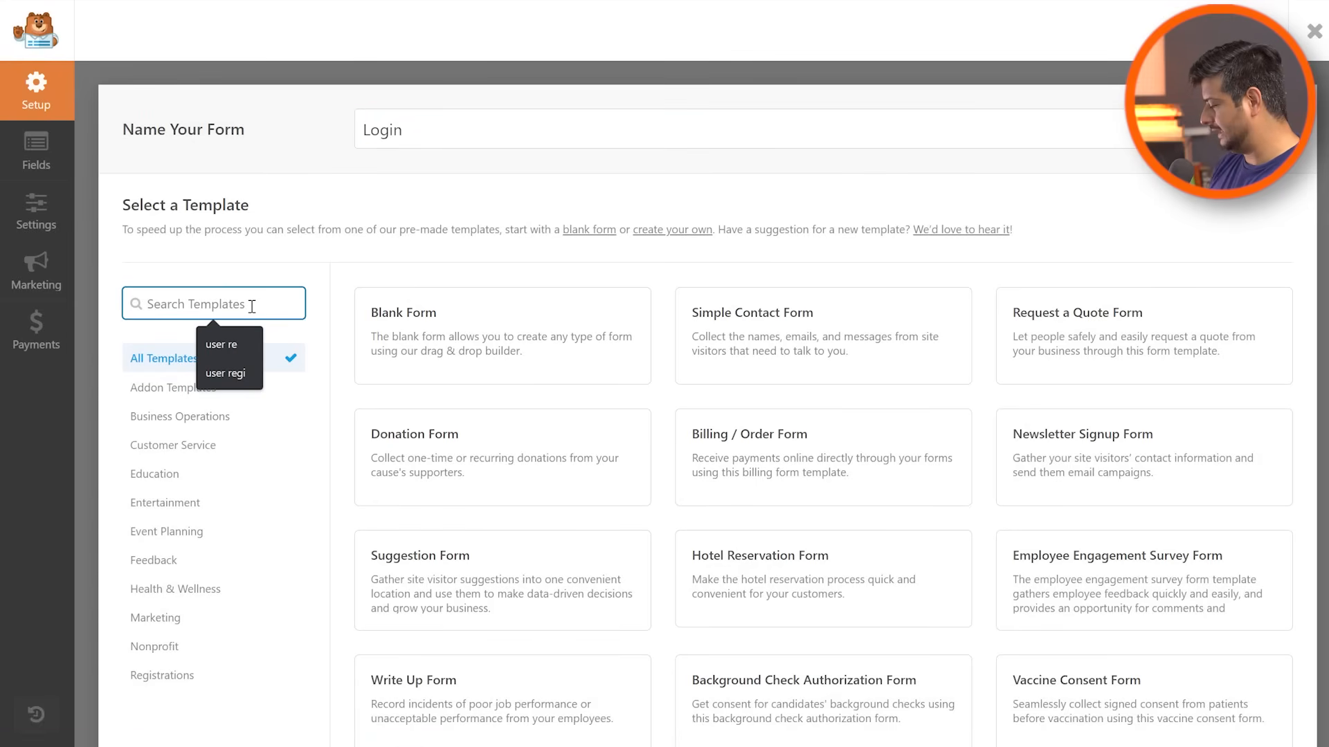
pyautogui.write('login')
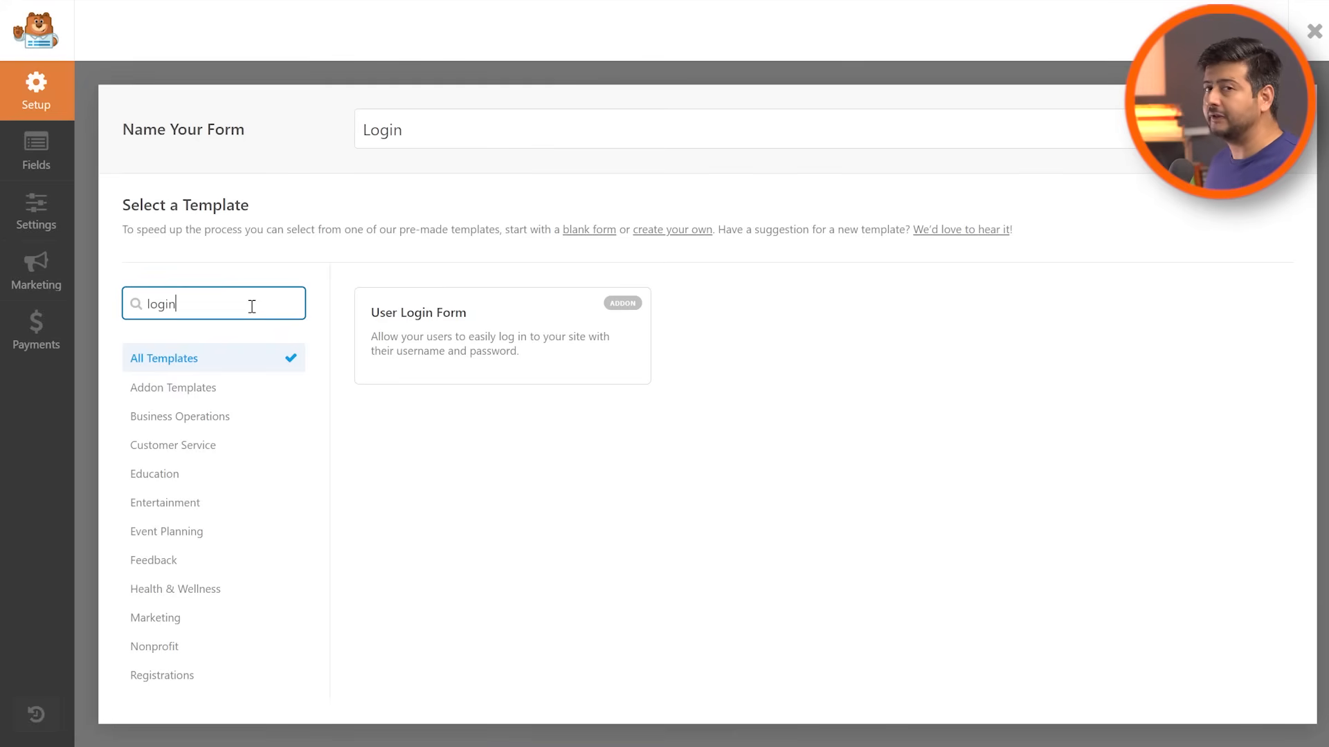
pyautogui.click(476, 359)
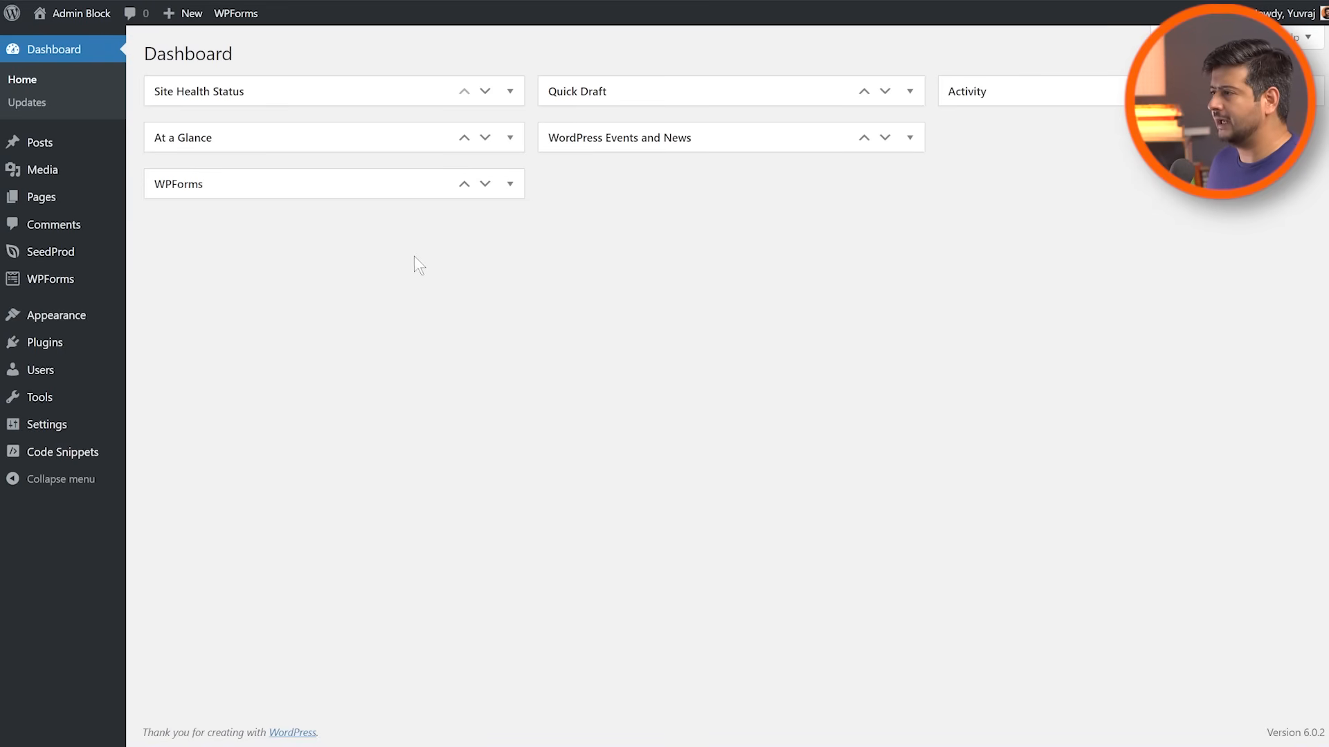
# - Open SeedProd's landing pages and compare the Login Page option with the default WordPress login page
pyautogui.click(52, 253)
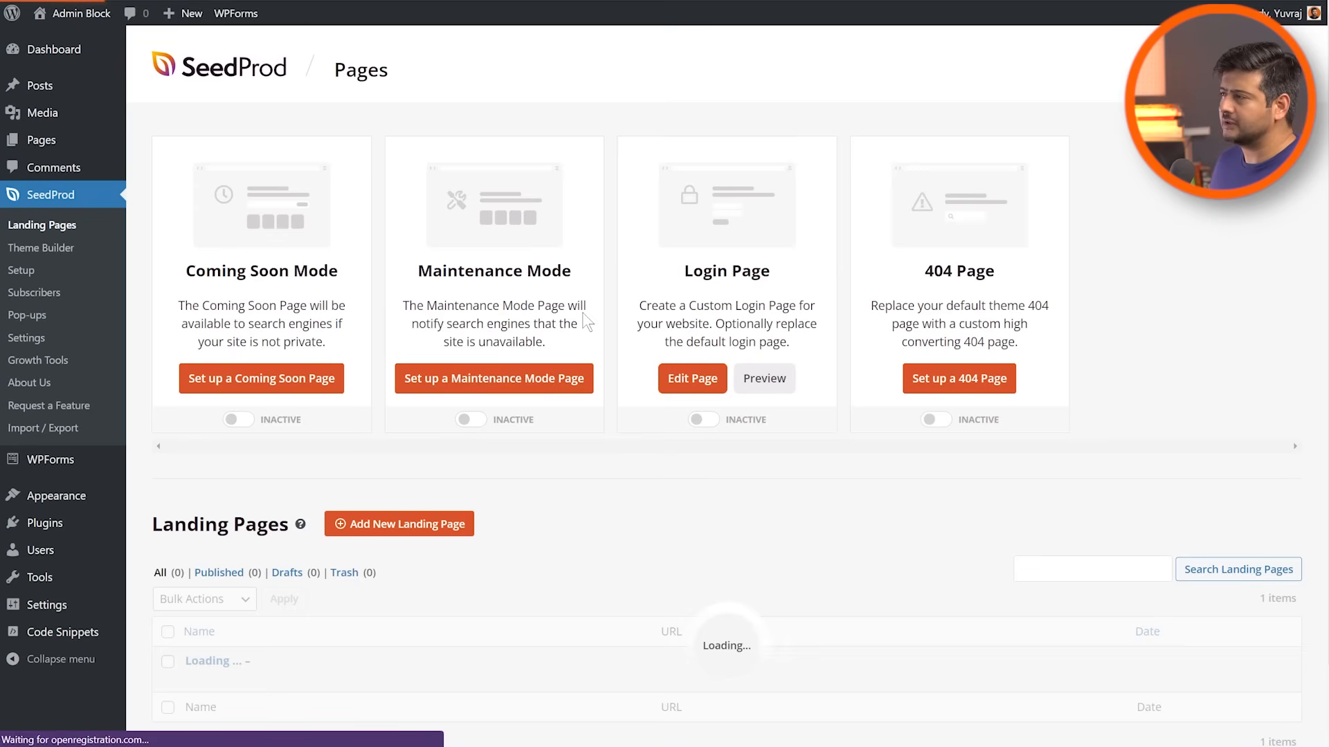
pyautogui.scroll(-1, 601, 394)
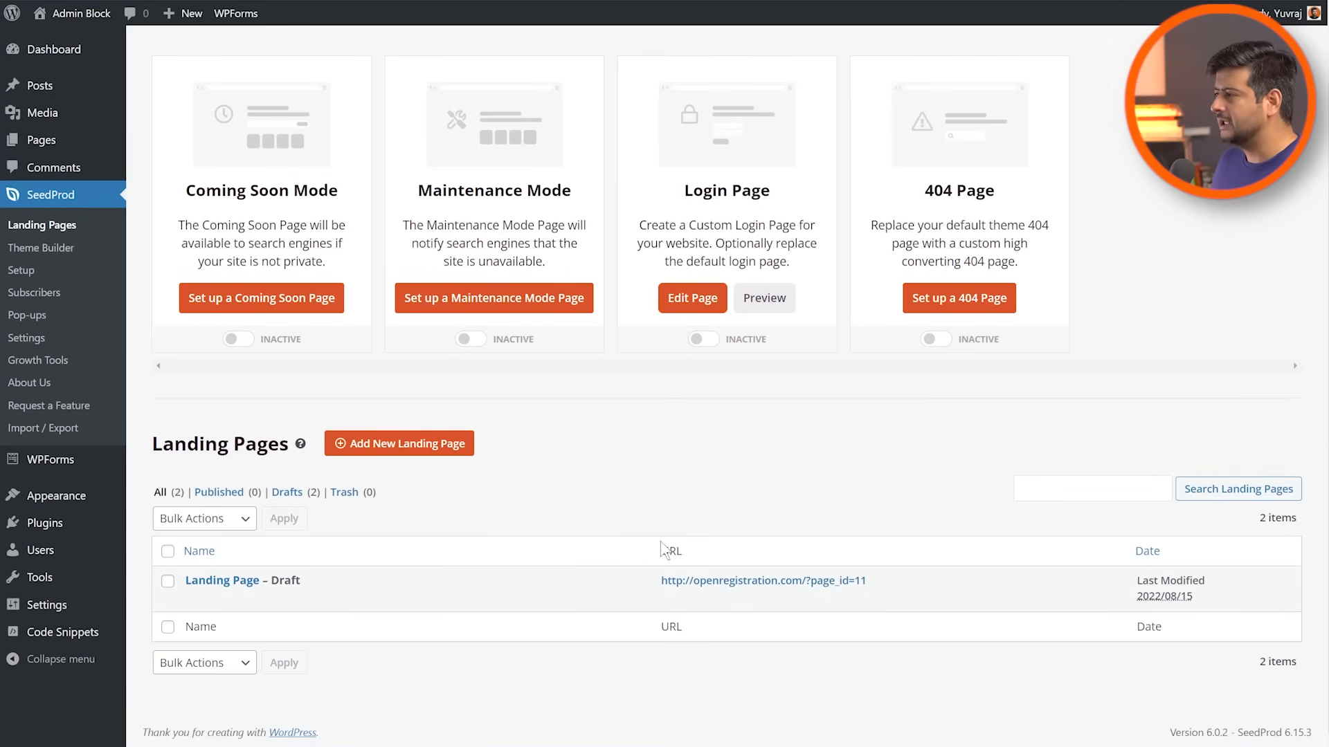
pyautogui.scroll(1, 661, 550)
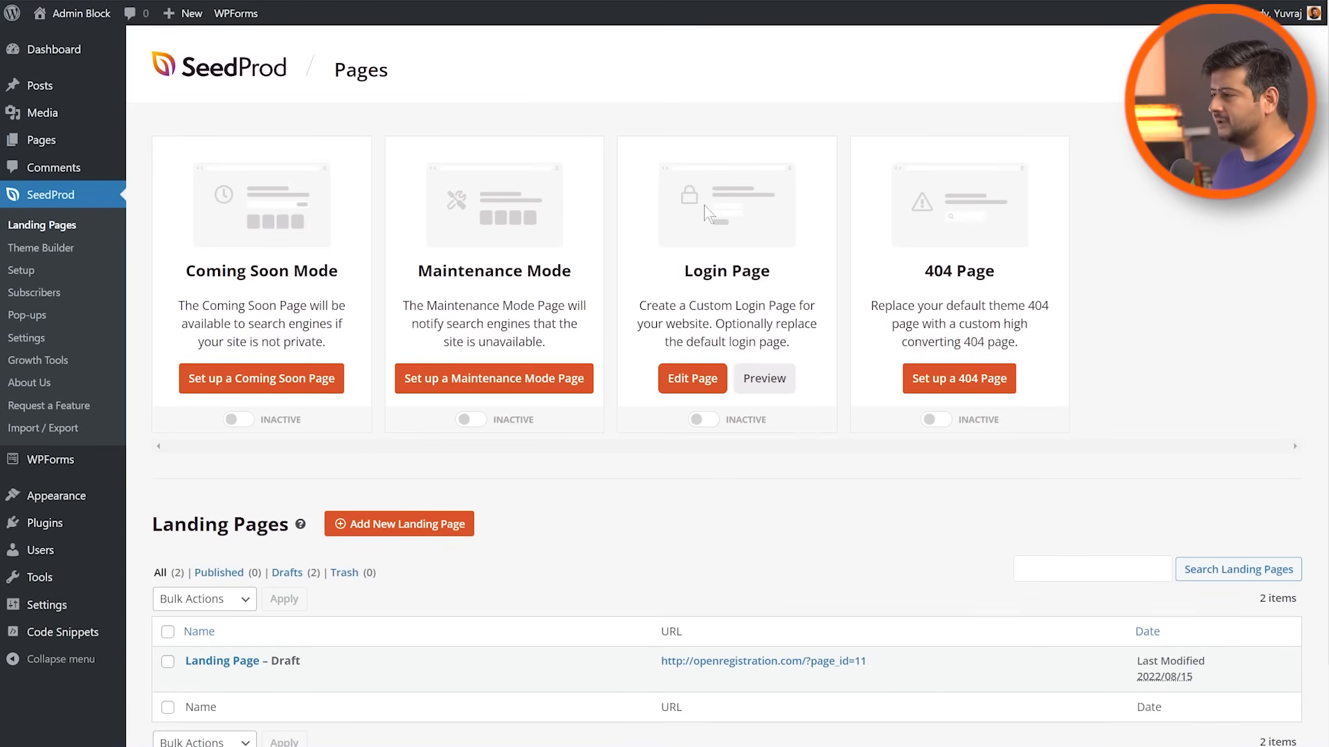
pyautogui.click(230, 699)
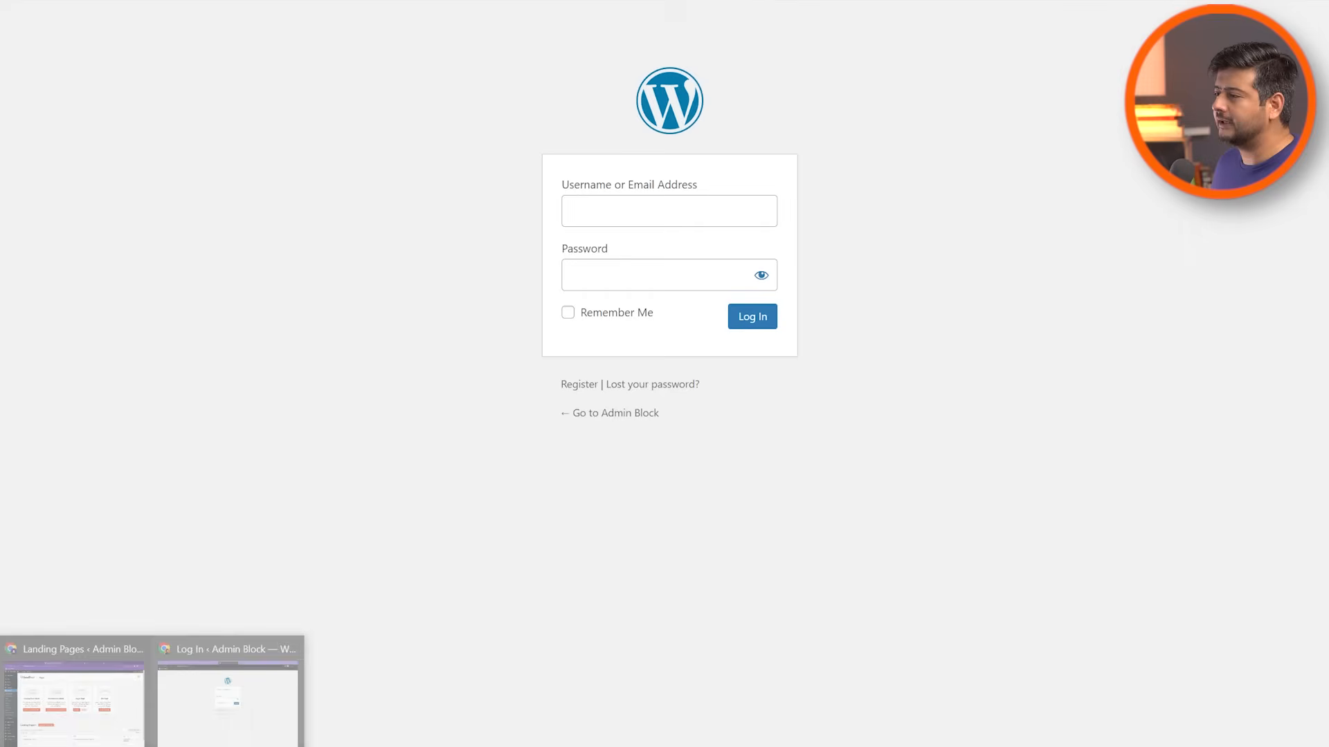
pyautogui.click(81, 700)
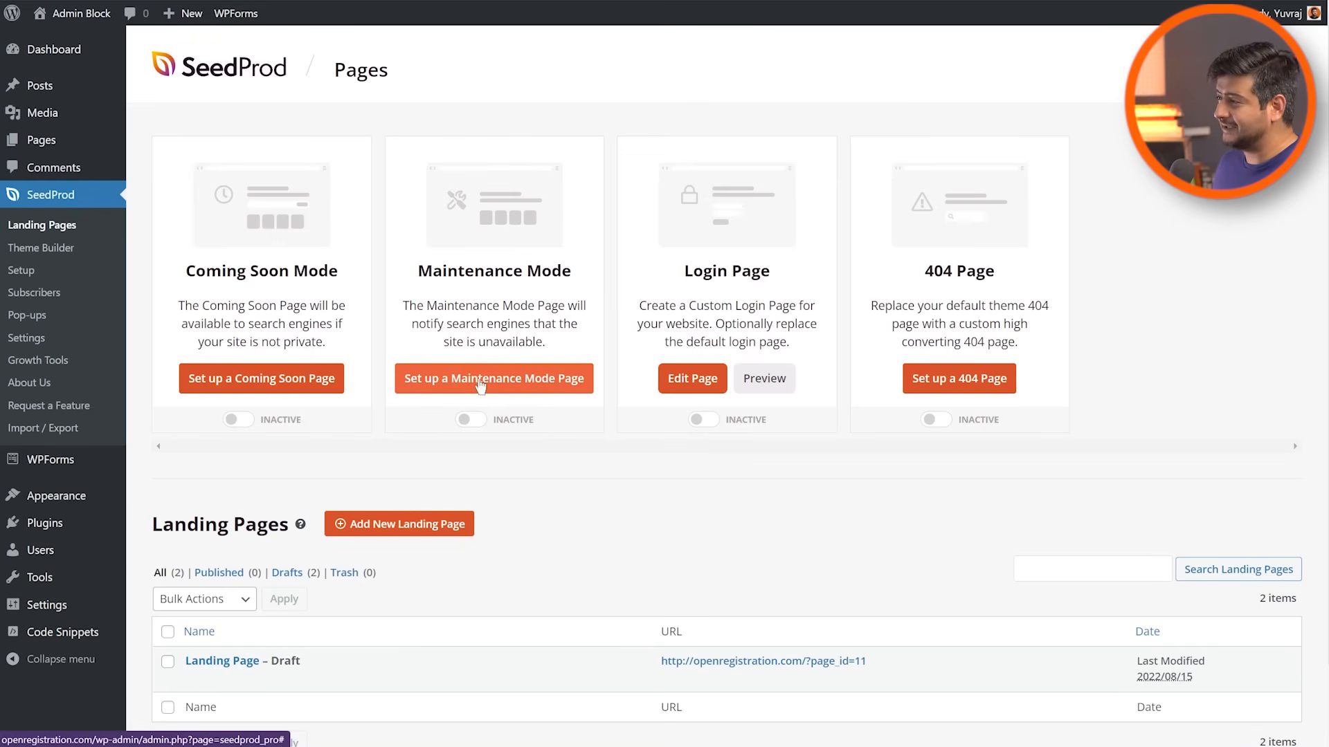
# - Open the SeedProd login page templates and preview the Cyber Login Page template in desktop and mobile views
pyautogui.click(669, 381)
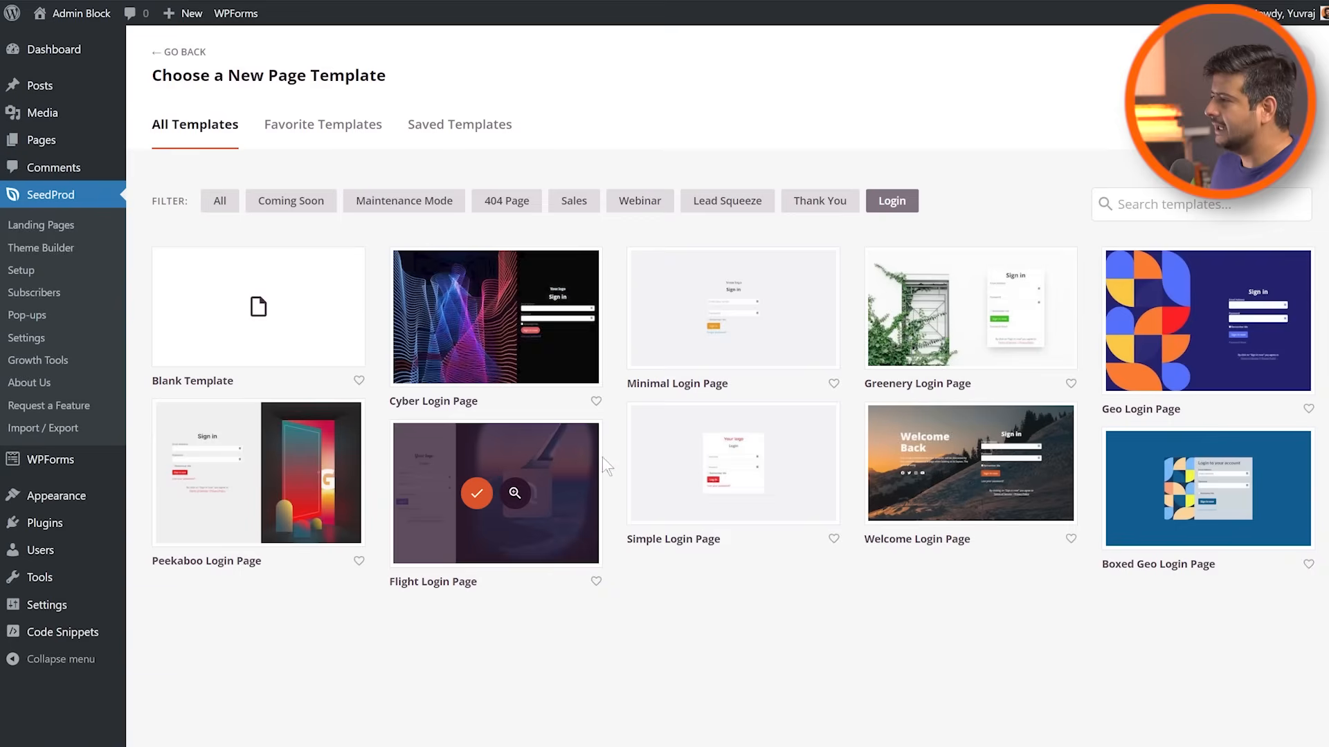
pyautogui.click(514, 319)
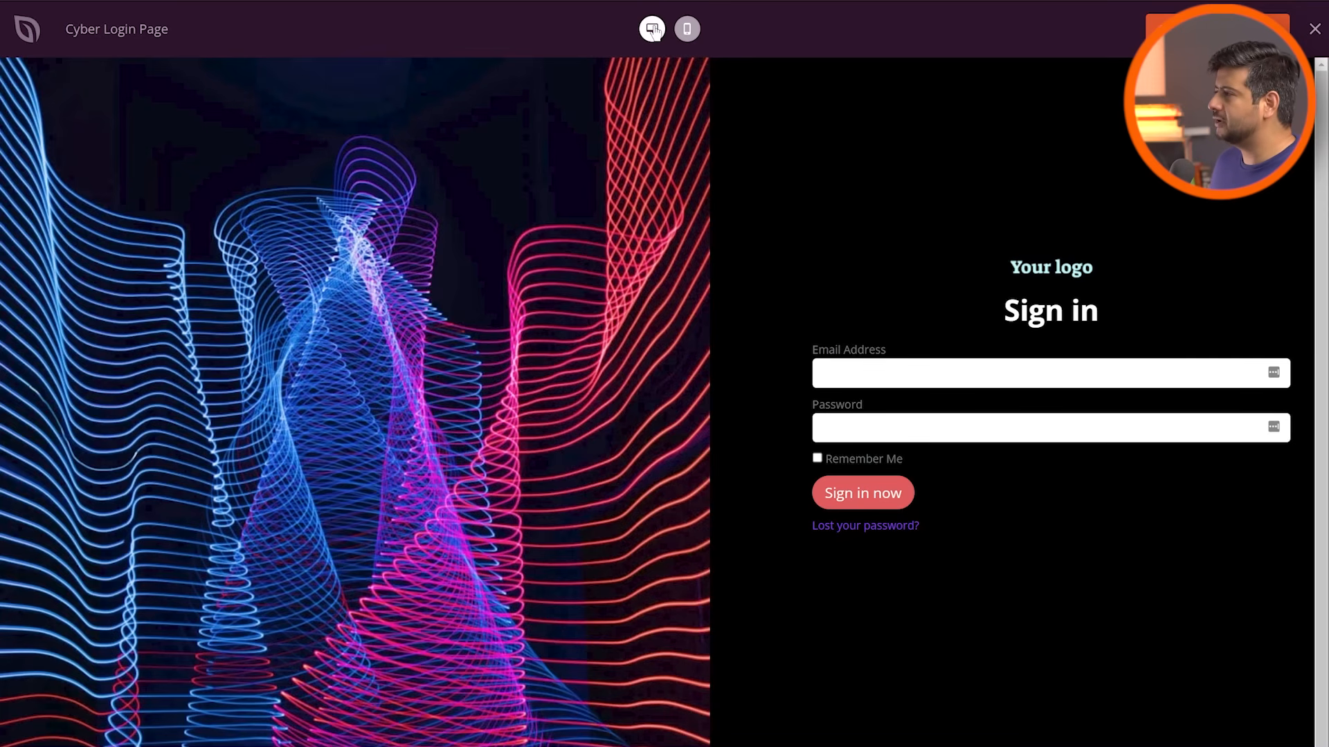
pyautogui.click(687, 30)
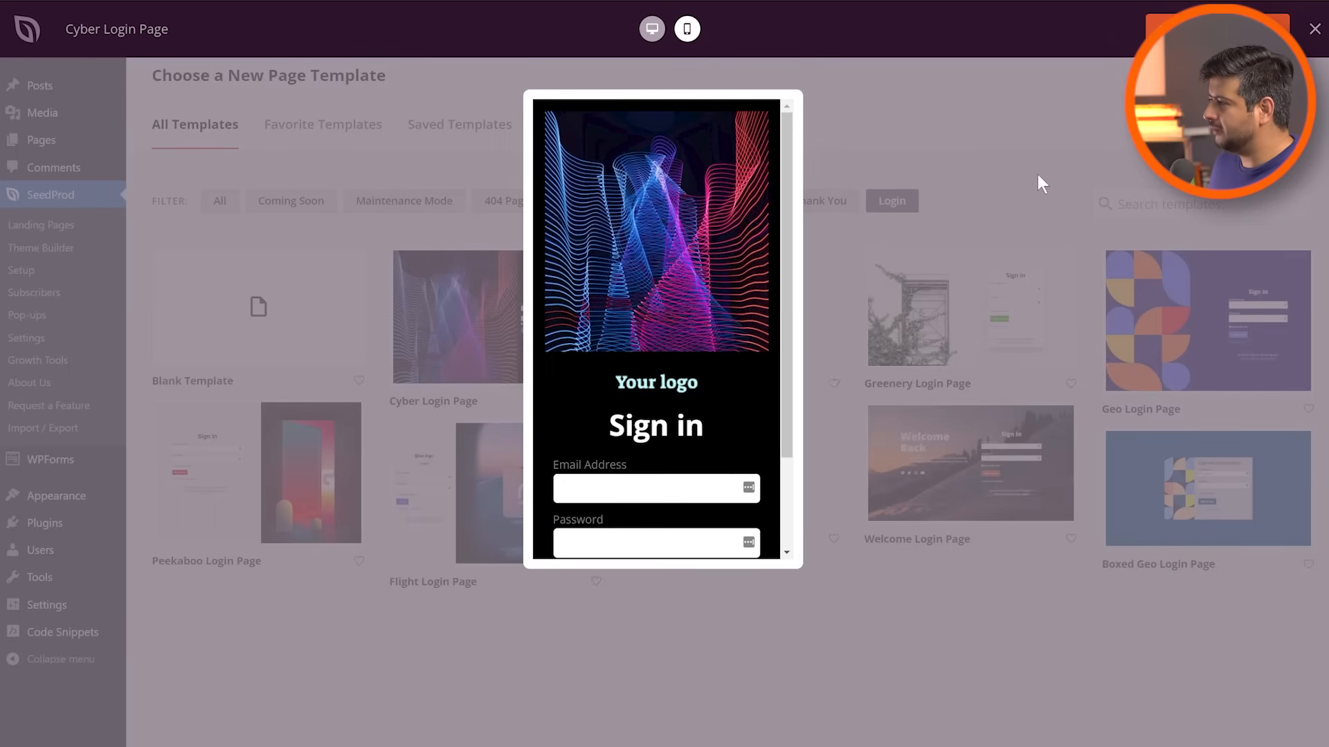
pyautogui.click(1315, 31)
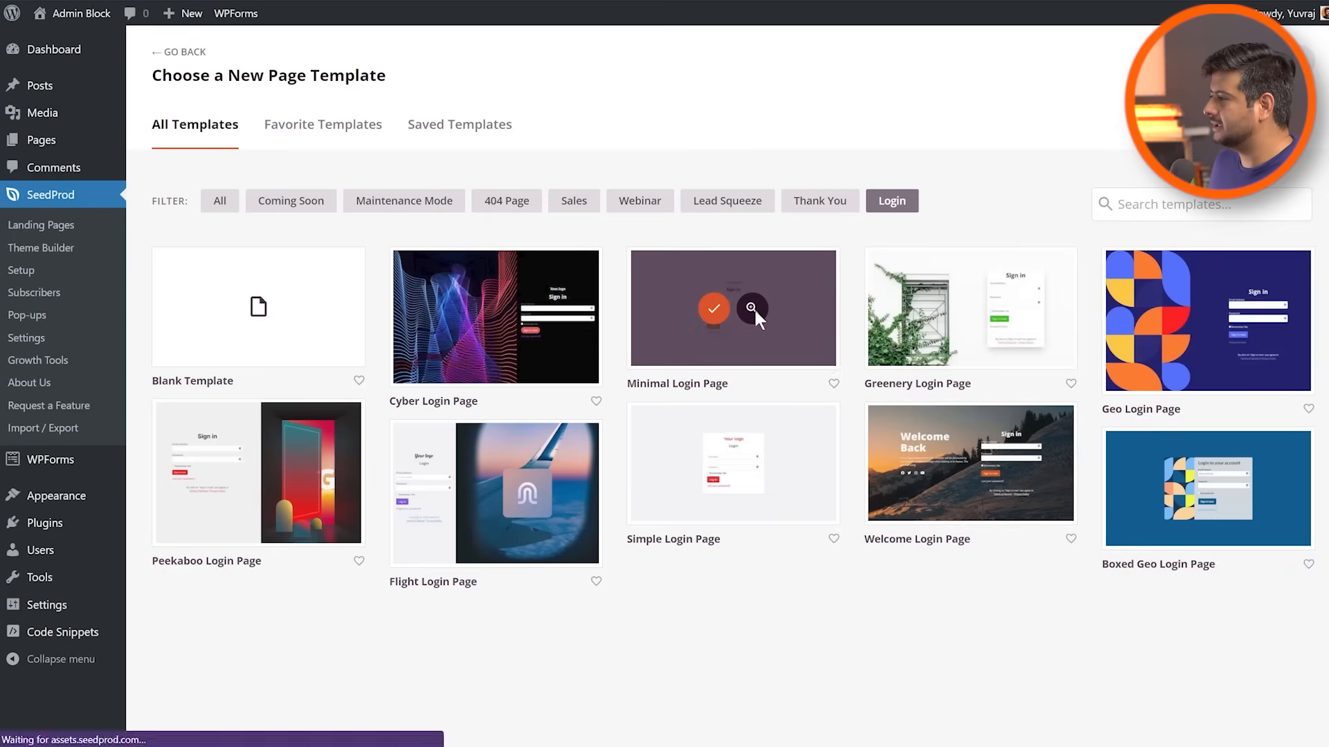
# - Preview the Minimal Login Page template in desktop and mobile views, and the Greenery Login Page template in mobile view
pyautogui.click(752, 308)
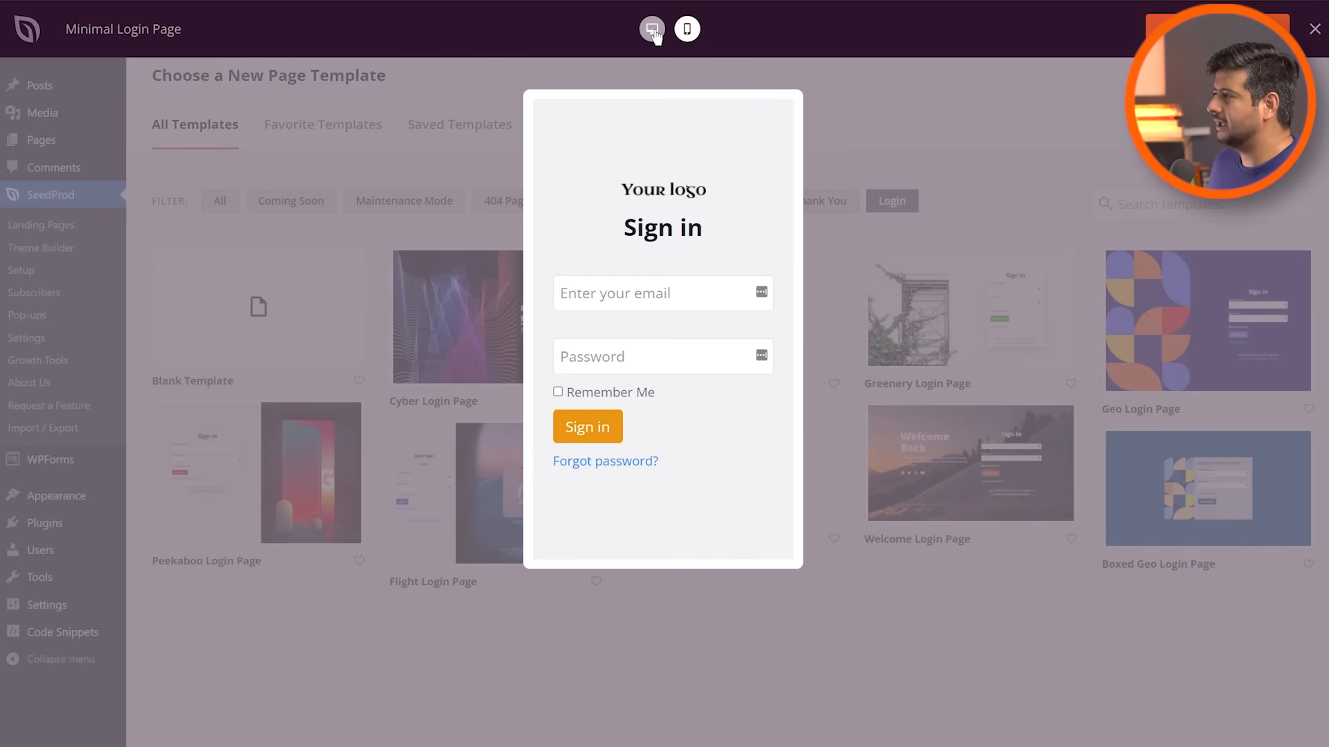
pyautogui.click(652, 31)
pyautogui.click(694, 31)
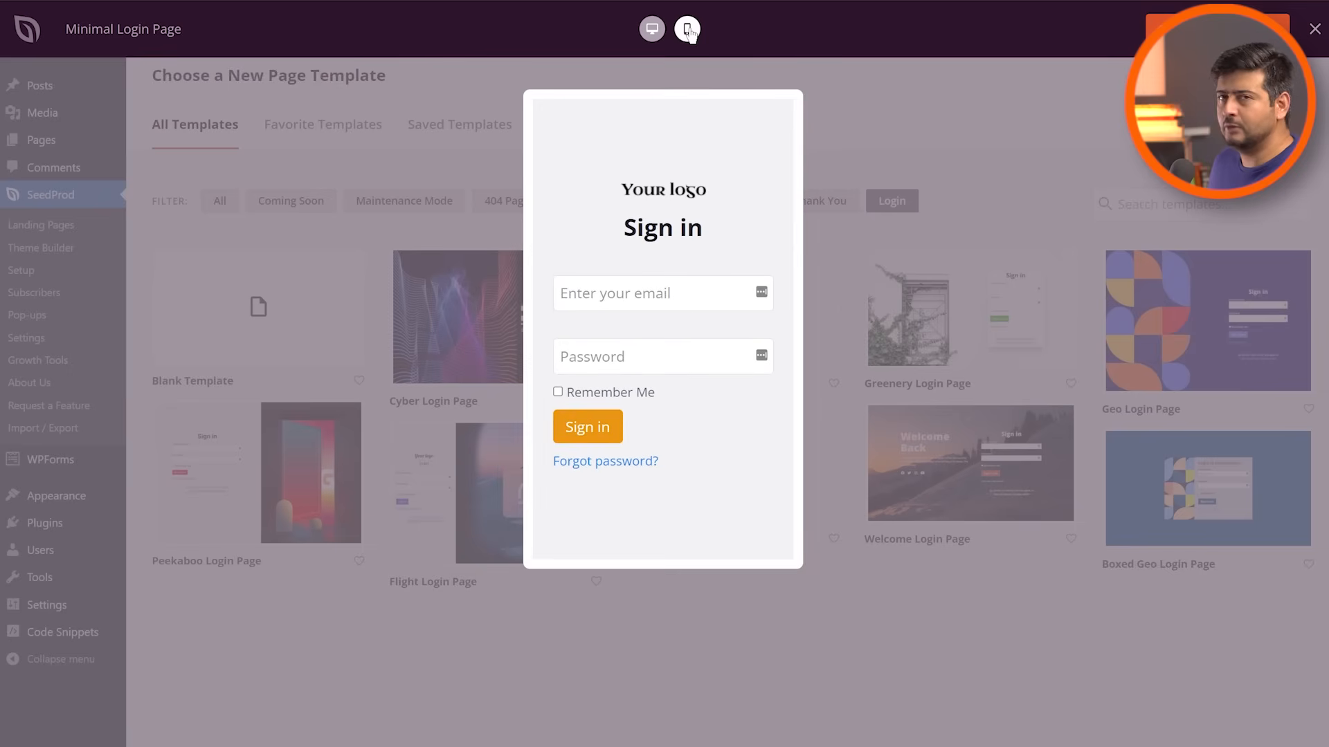
pyautogui.click(1314, 29)
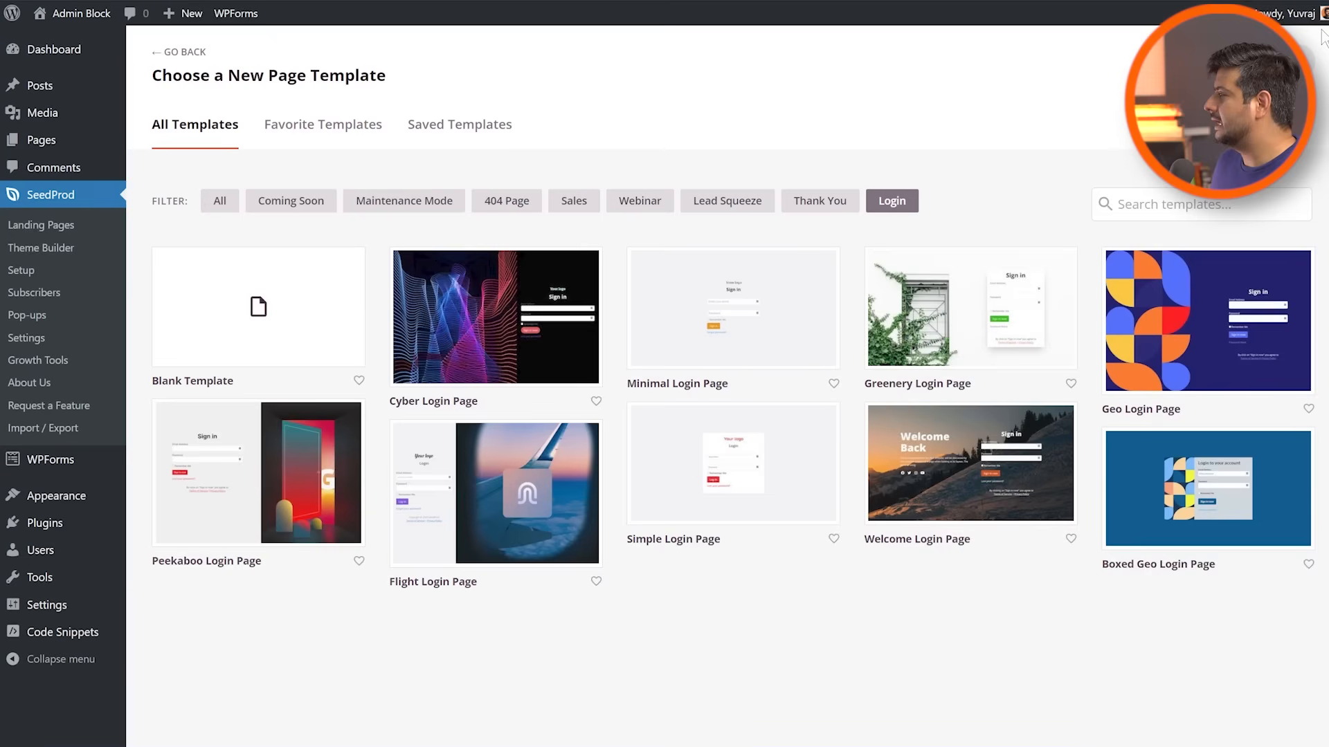
pyautogui.click(990, 310)
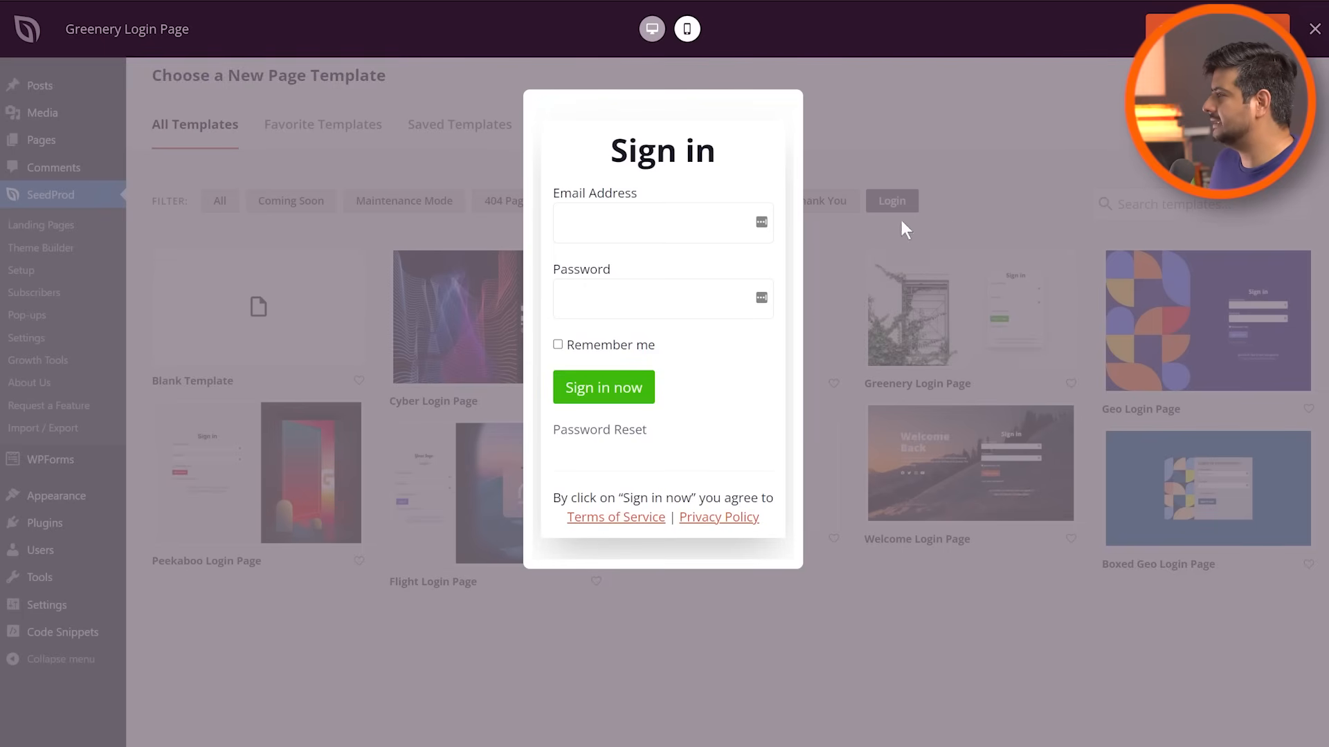
pyautogui.click(1315, 29)
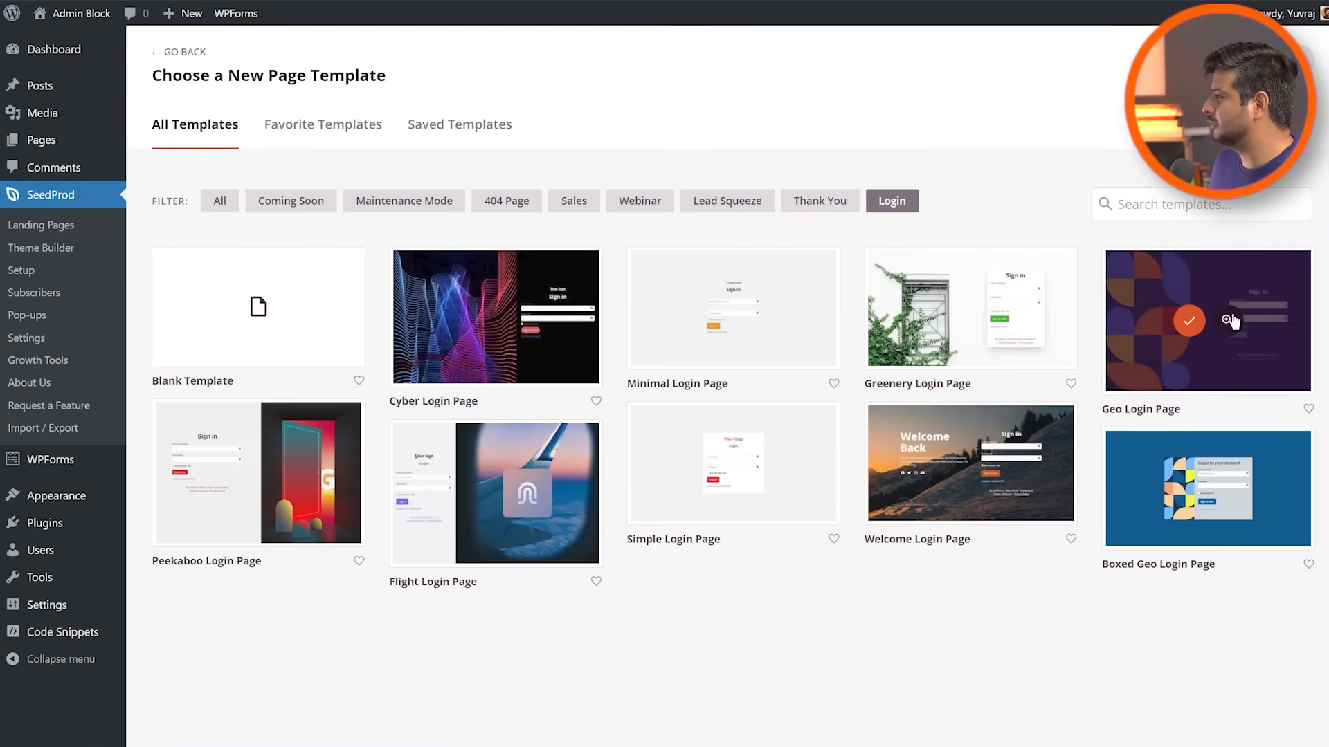
# - Preview the Geo Login Page template in mobile and desktop views
pyautogui.click(1195, 316)
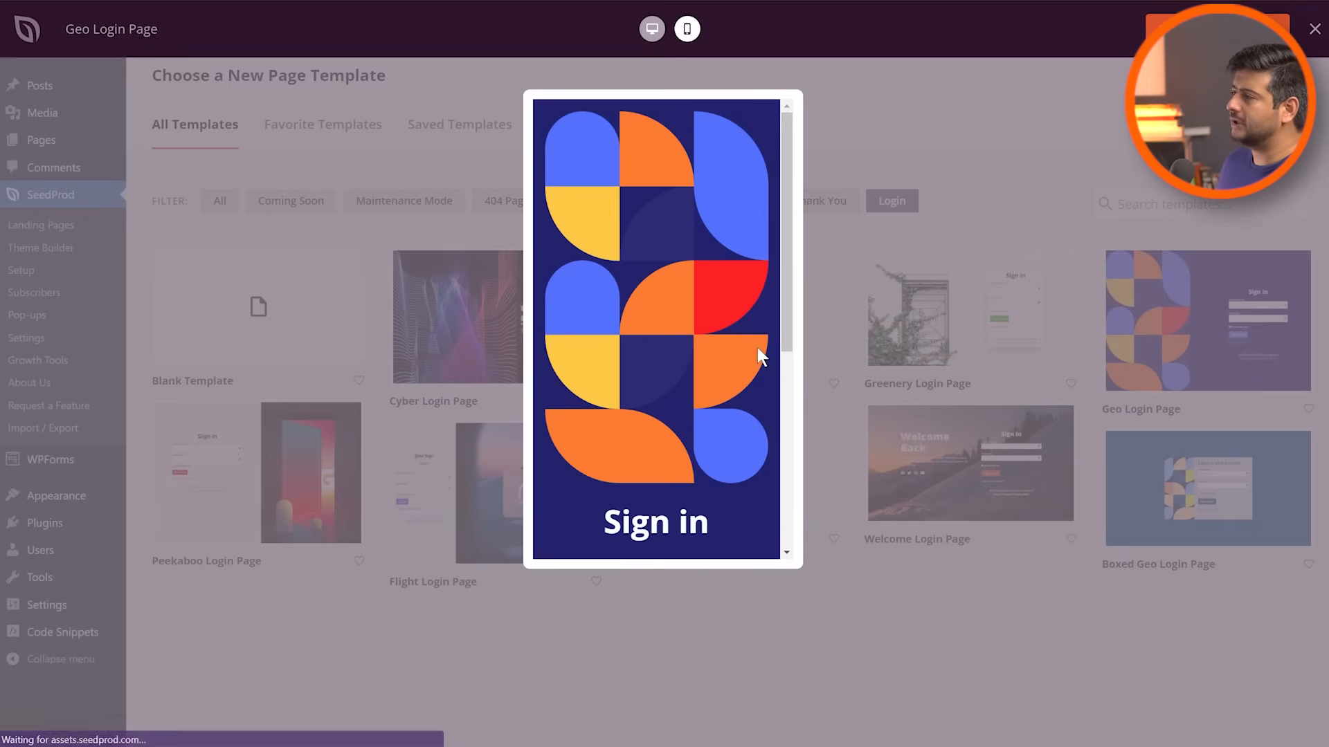
pyautogui.scroll(-5, 753, 322)
pyautogui.scroll(5, 752, 336)
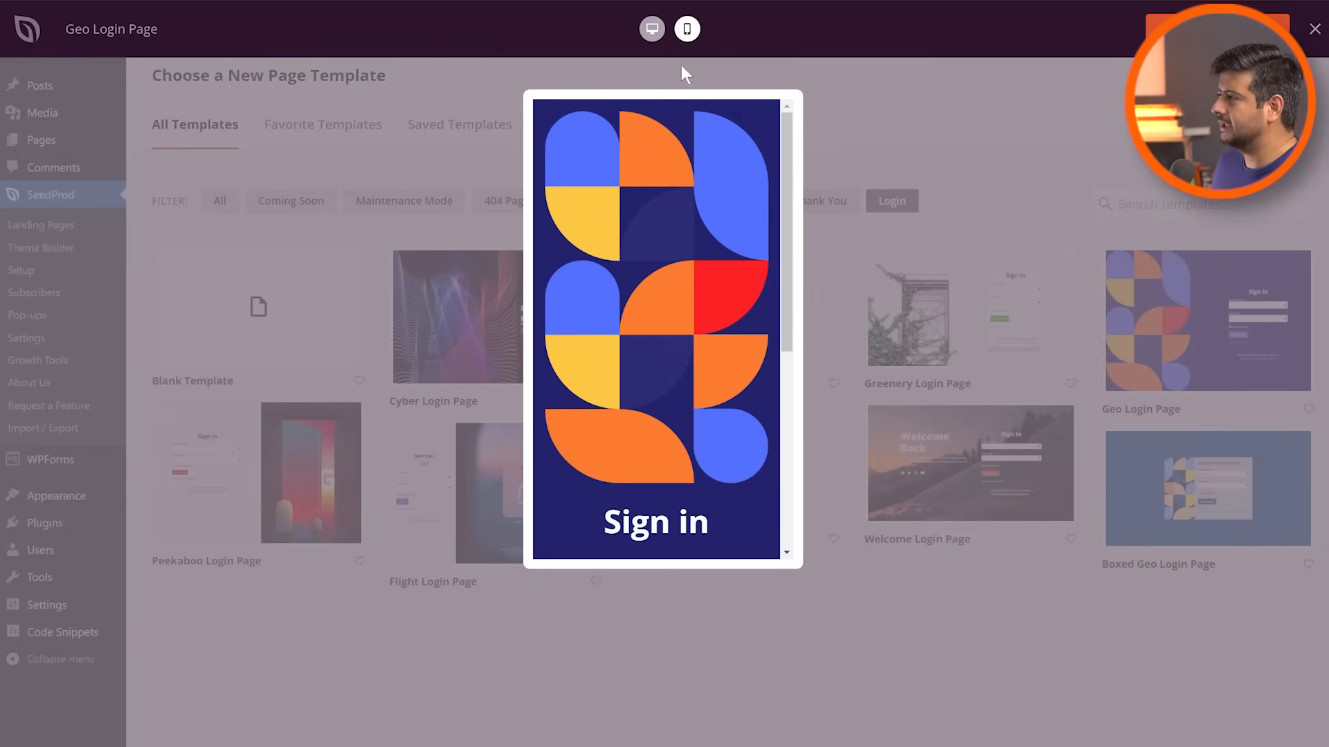
pyautogui.click(654, 31)
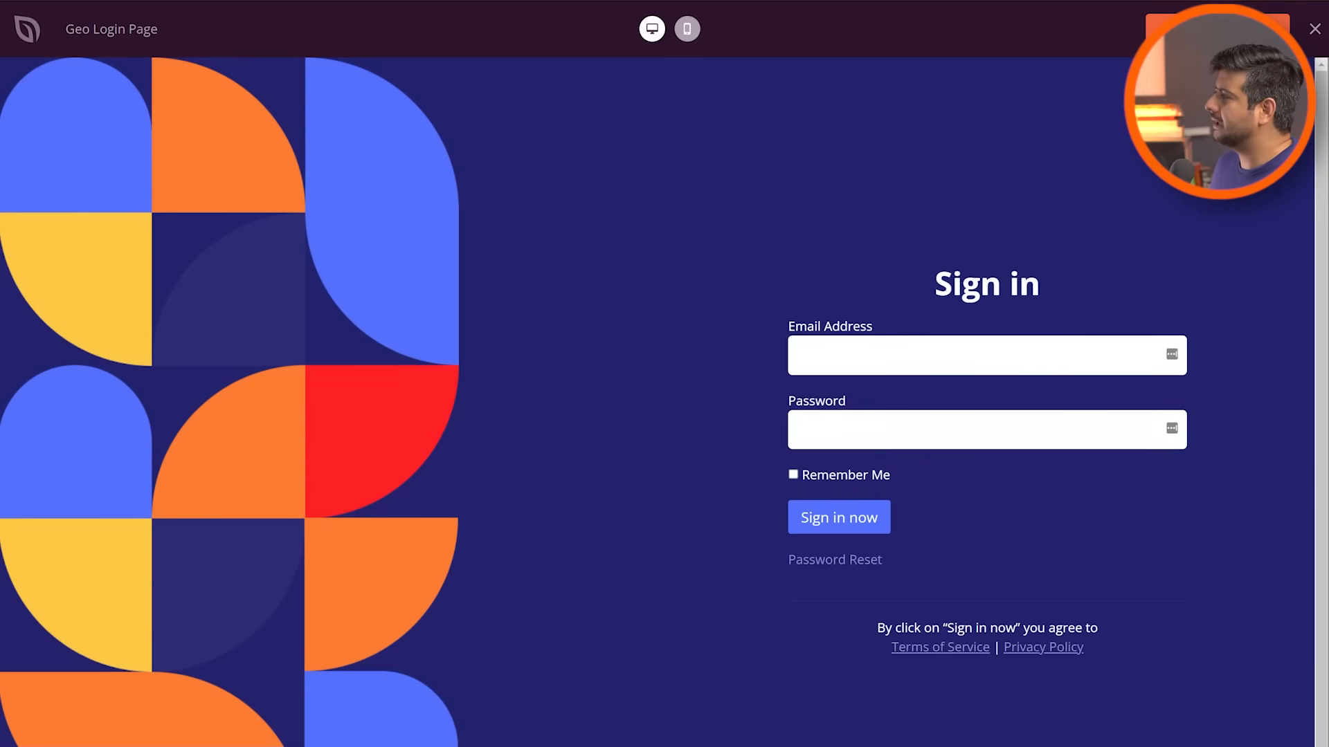
# - Choose the Geo Login Page template, name the new page "Login new" with the URL login-new, and start editing it
pyautogui.click(1217, 29)
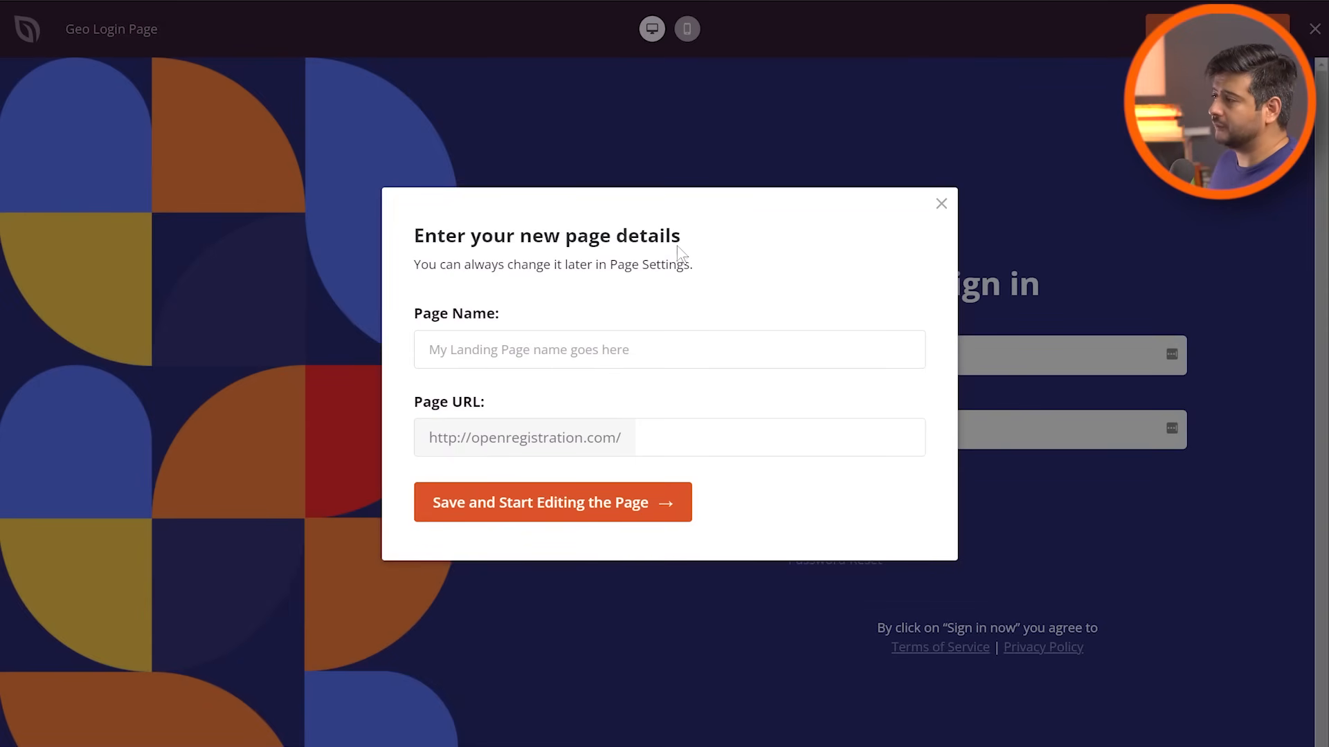
pyautogui.click(662, 344)
pyautogui.write('Loing')
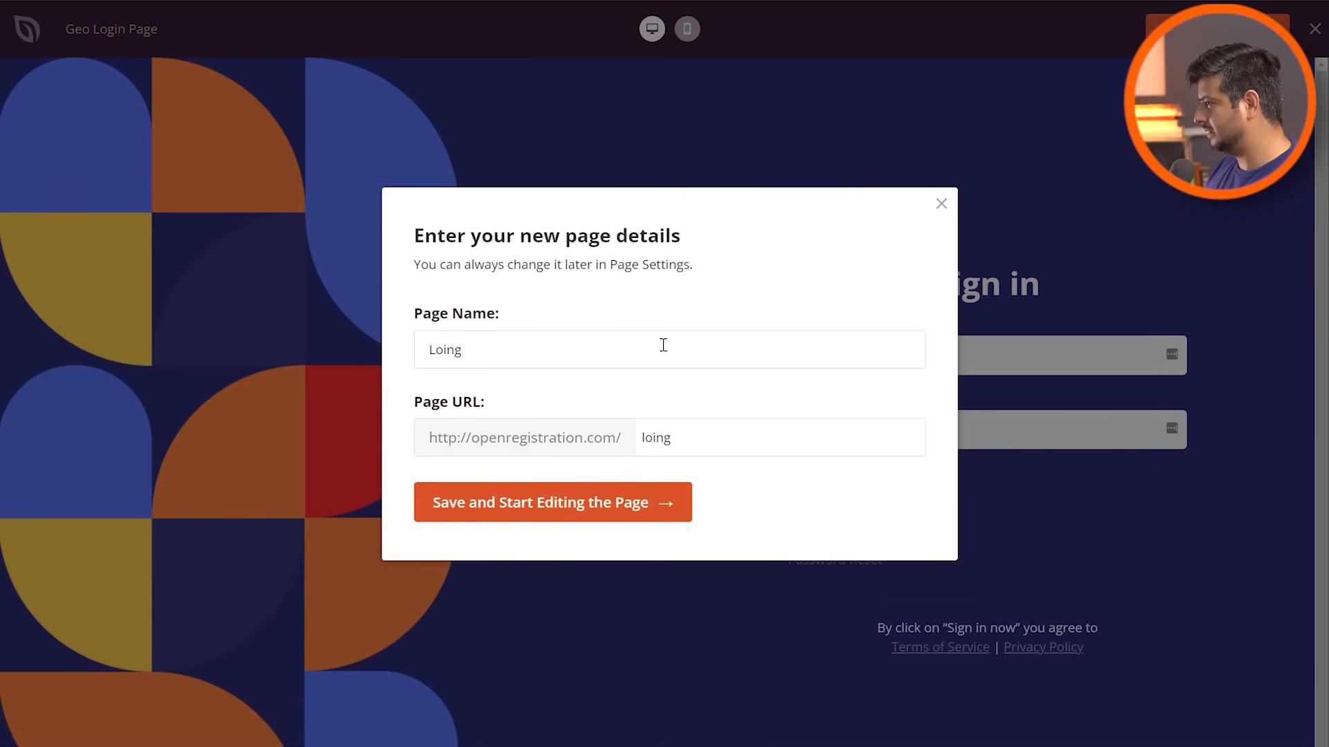
pyautogui.press('BackSpace')
pyautogui.press('BackSpace')
pyautogui.press('BackSpace')
pyautogui.write('gin-new')
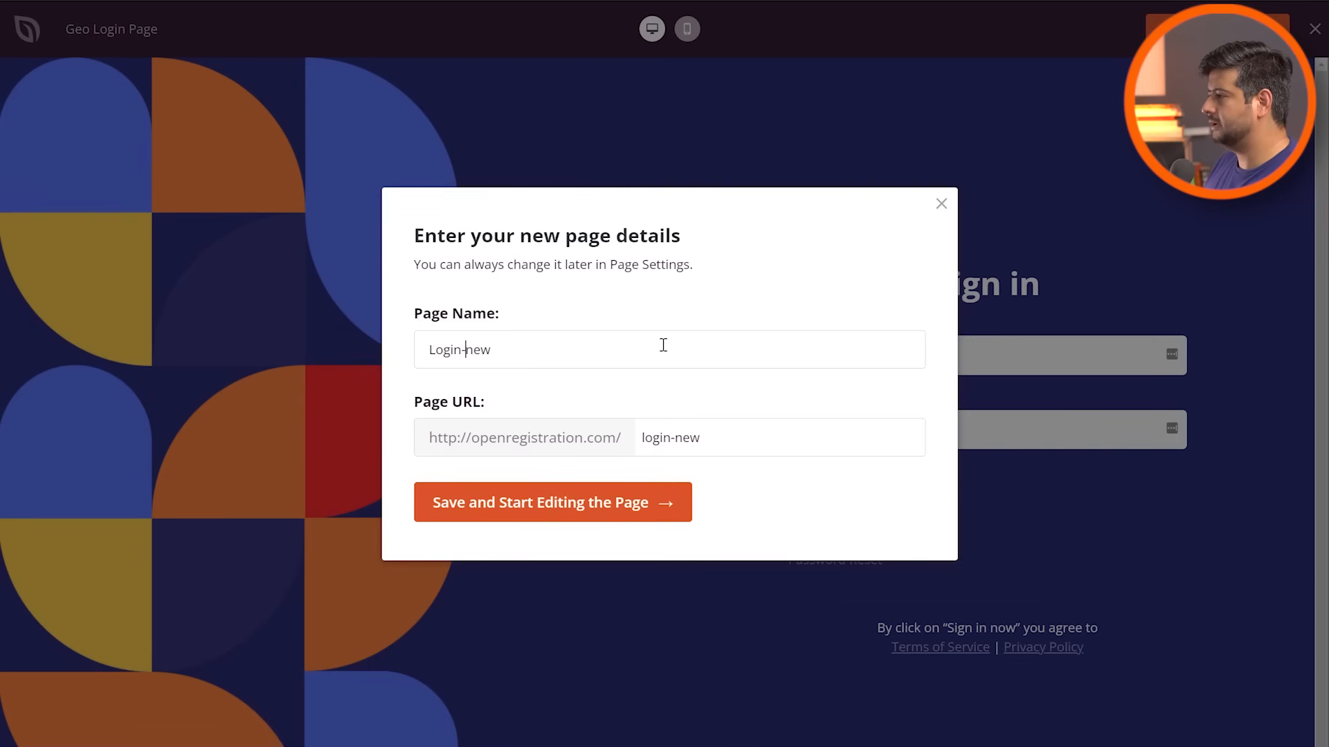
pyautogui.press('BackSpace')
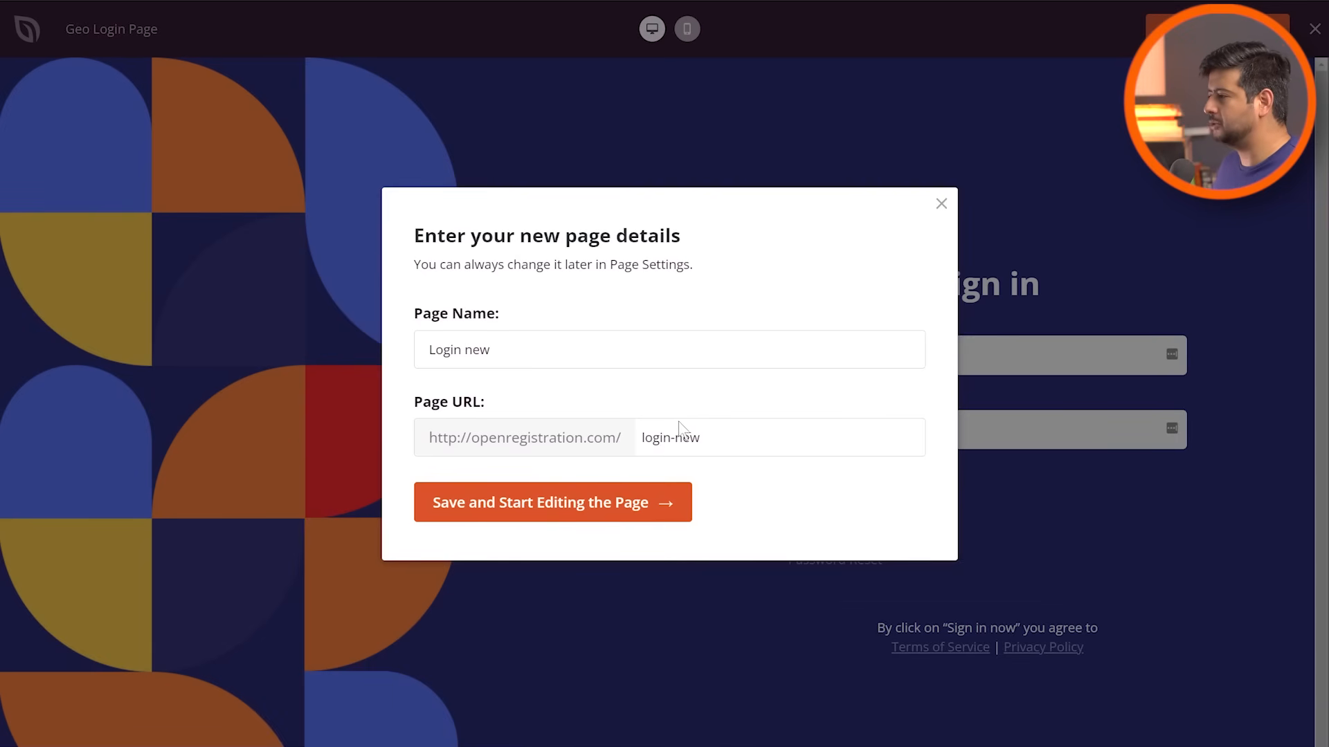
pyautogui.click(488, 515)
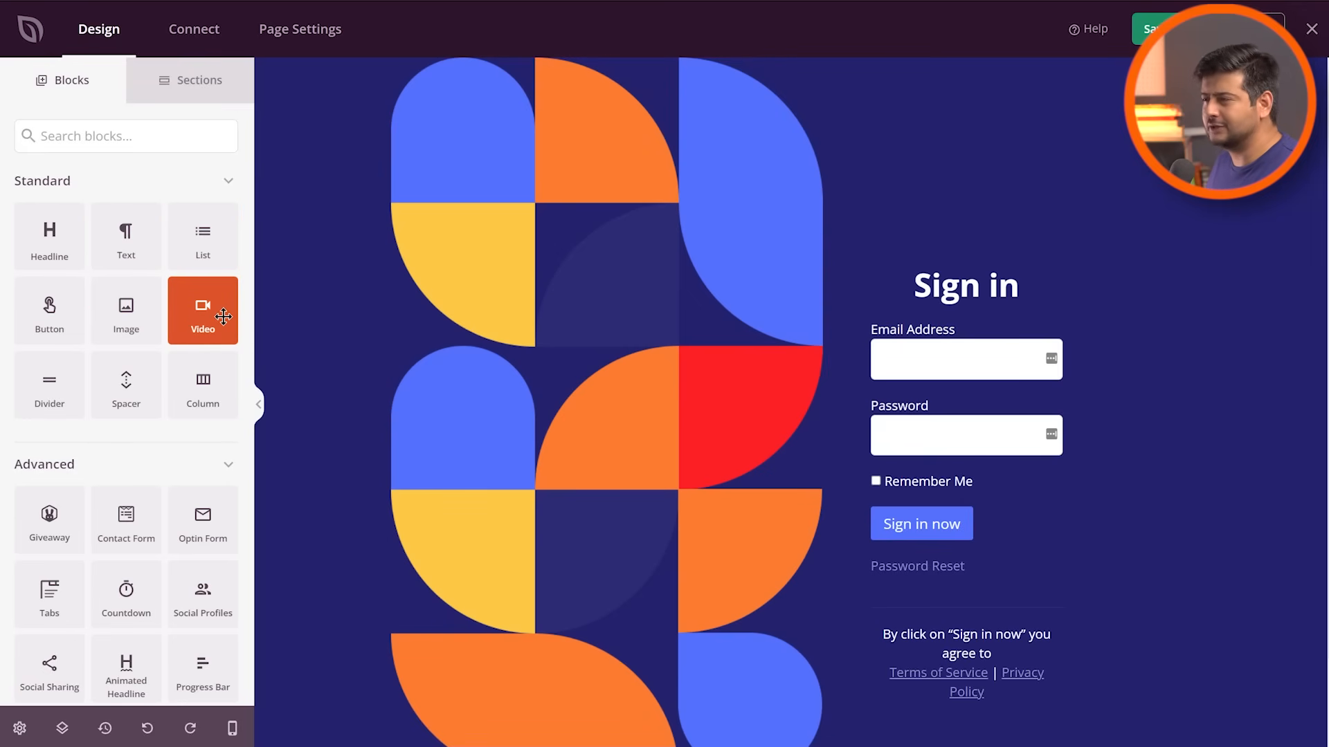
# - Add an Animated Headline block above the Sign in heading and delete it again
pyautogui.scroll(-4, 171, 406)
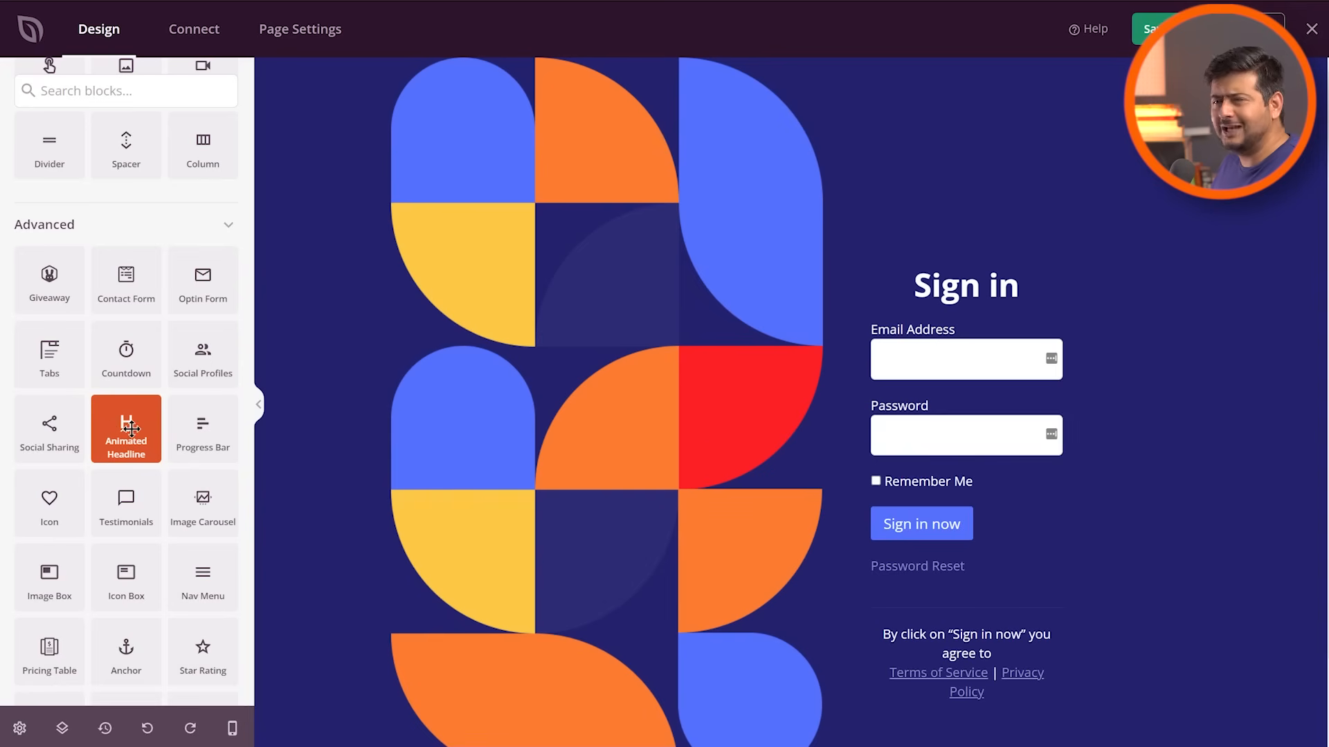
pyautogui.moveTo(132, 426); pyautogui.dragTo(950, 282)
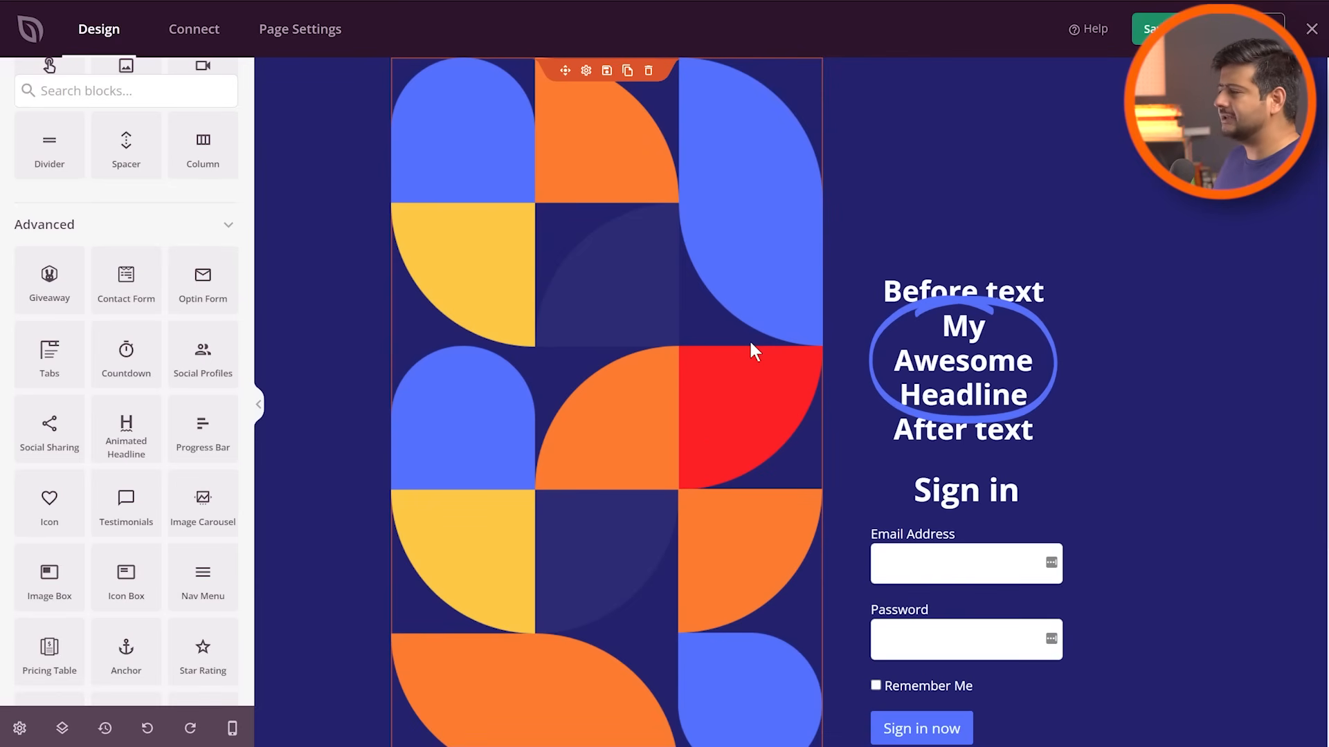
pyautogui.click(1012, 250)
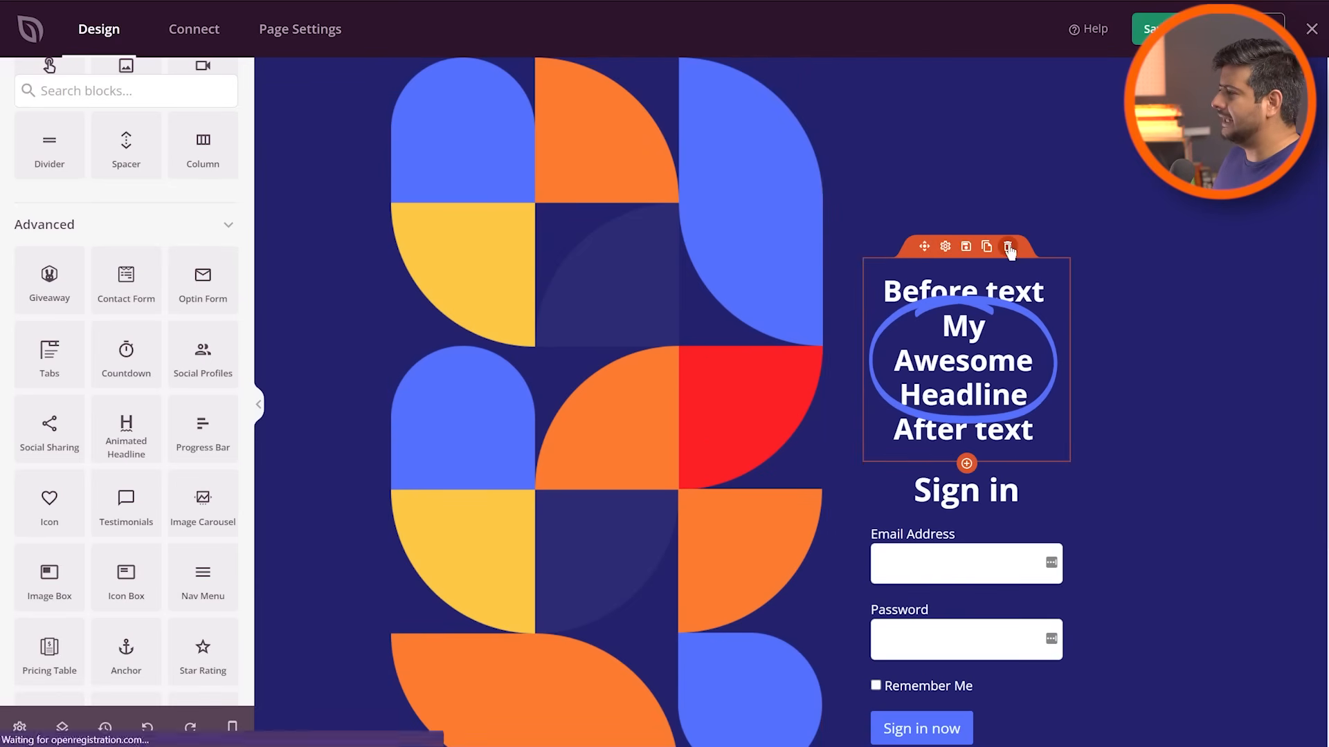
pyautogui.click(611, 395)
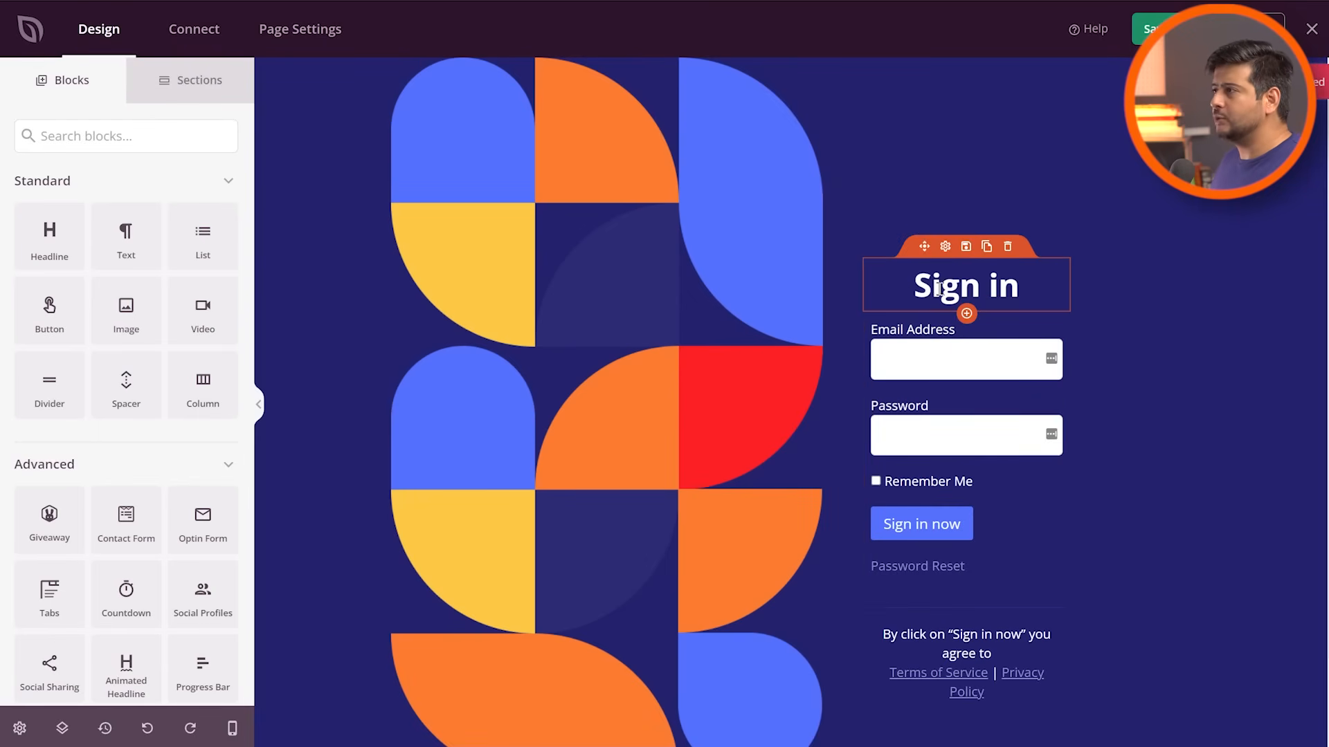
# - In the page's general settings, enable Redirect the Default Login Page after checking the default WordPress login page
pyautogui.click(291, 38)
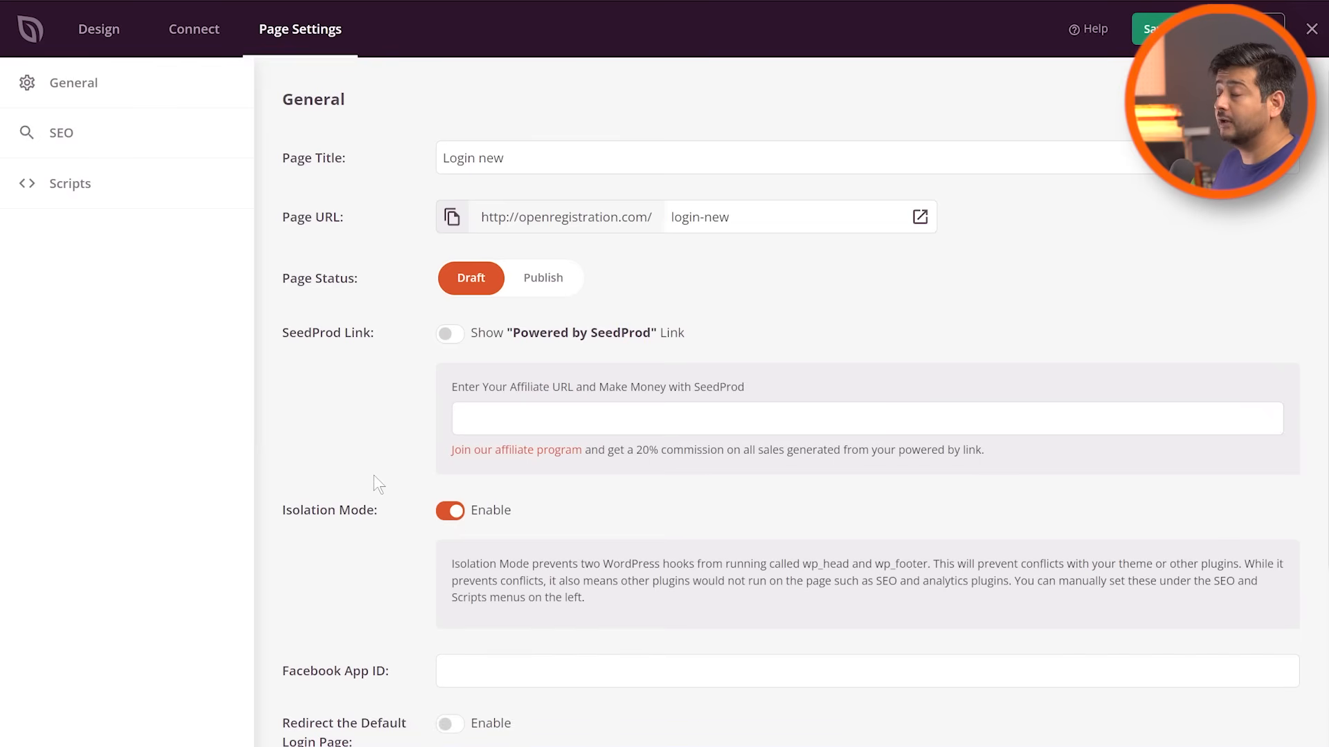
pyautogui.scroll(-3, 377, 443)
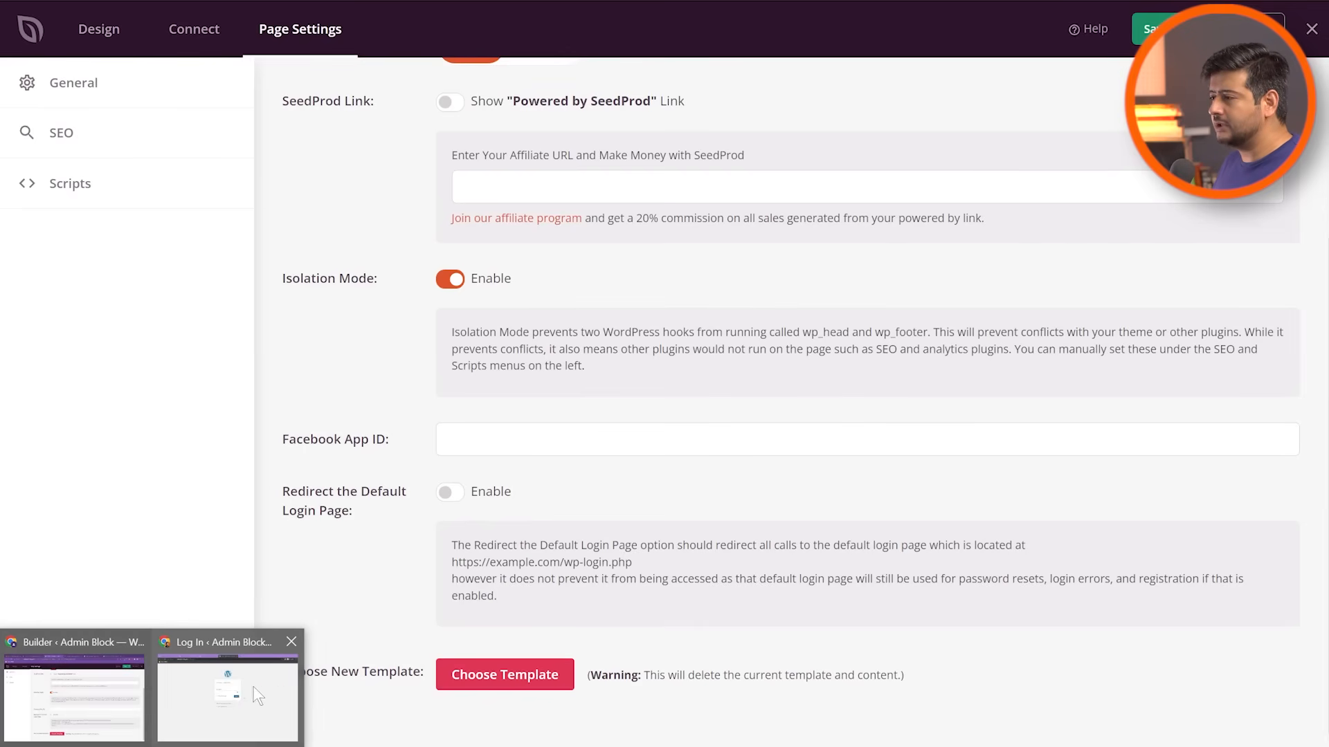
pyautogui.click(255, 689)
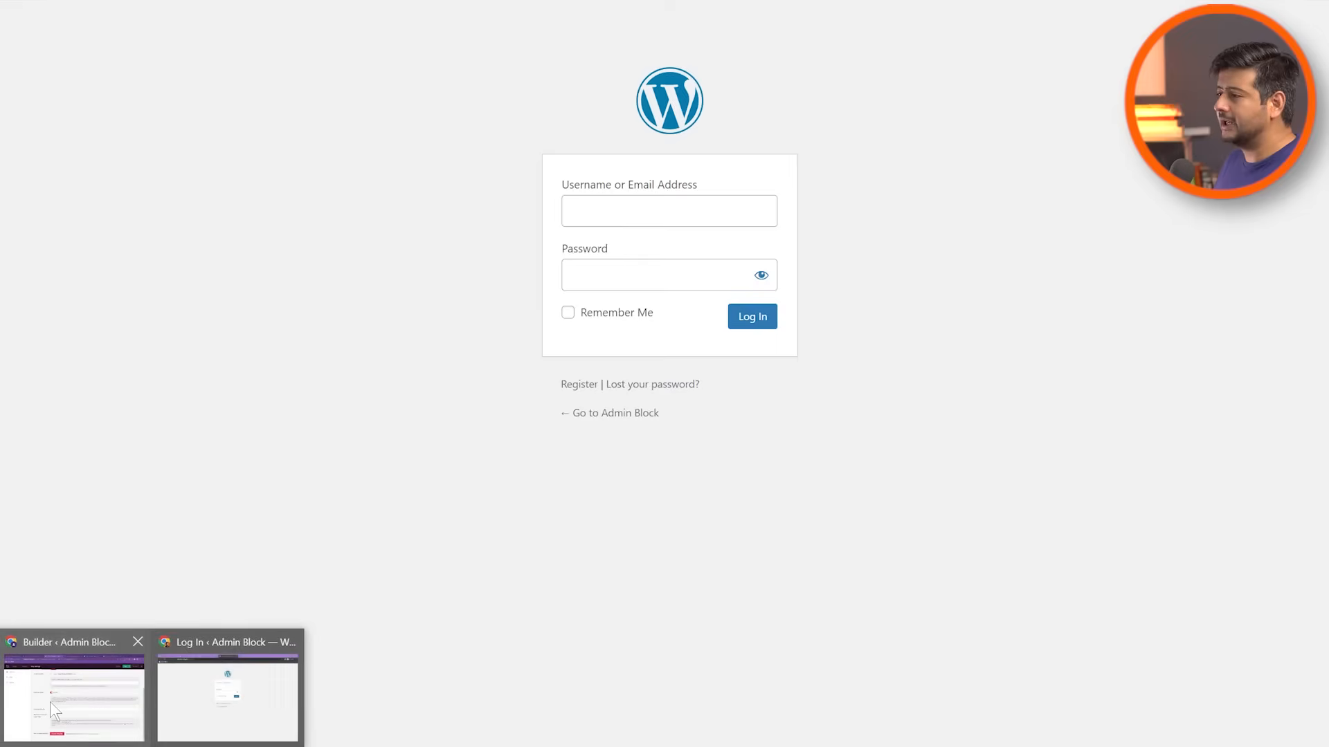
pyautogui.click(49, 702)
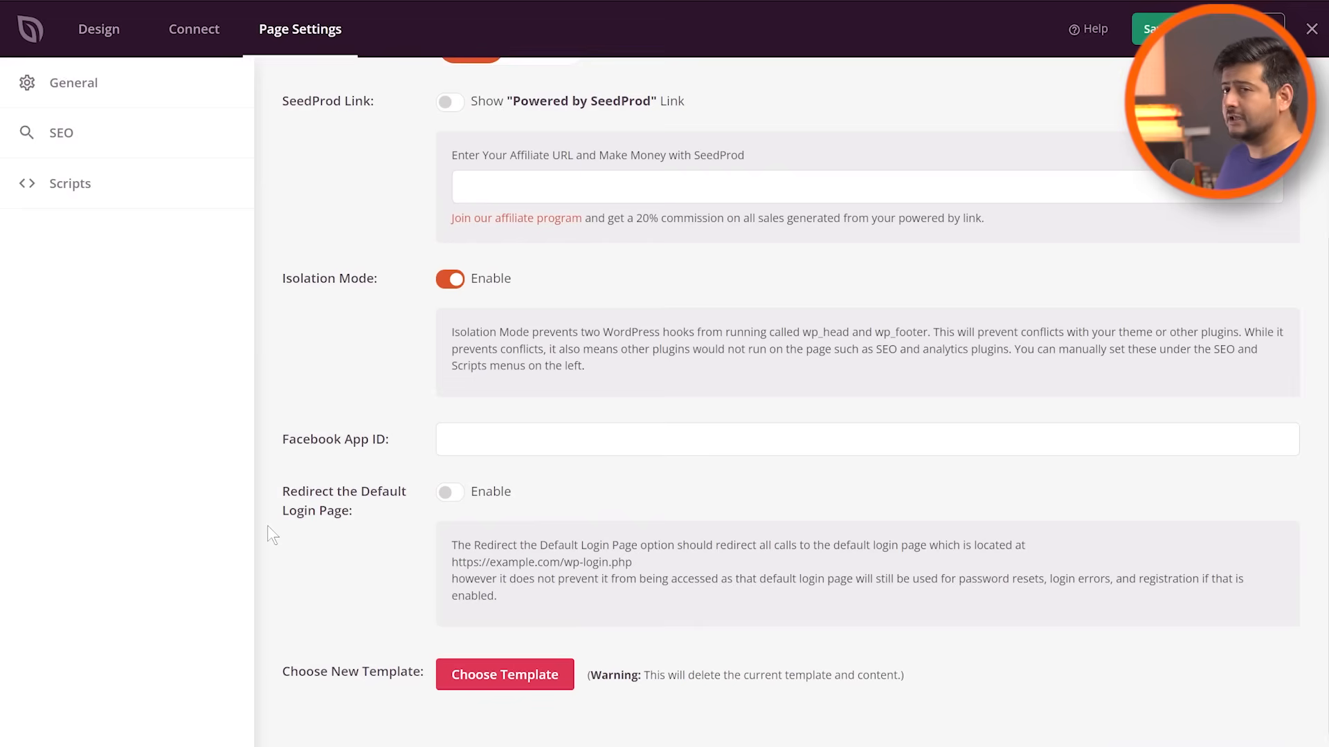
pyautogui.click(454, 494)
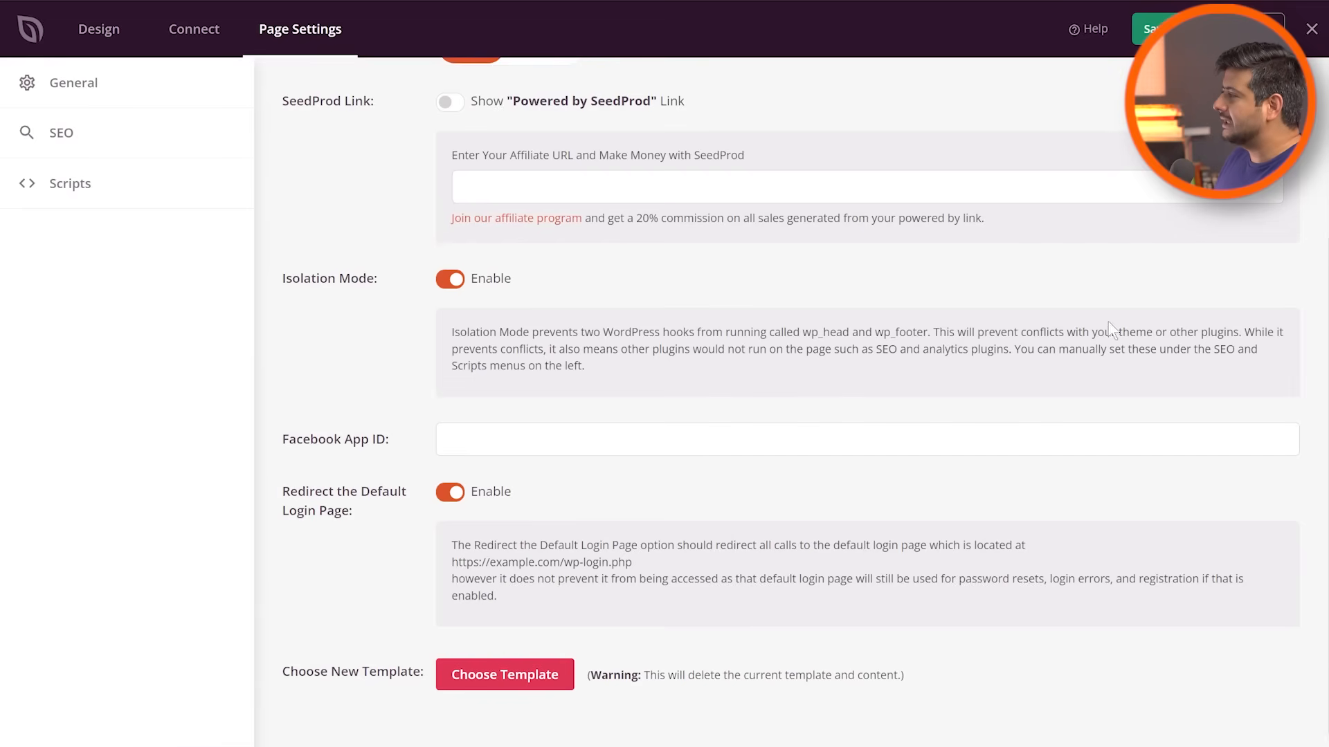
pyautogui.scroll(3, 561, 580)
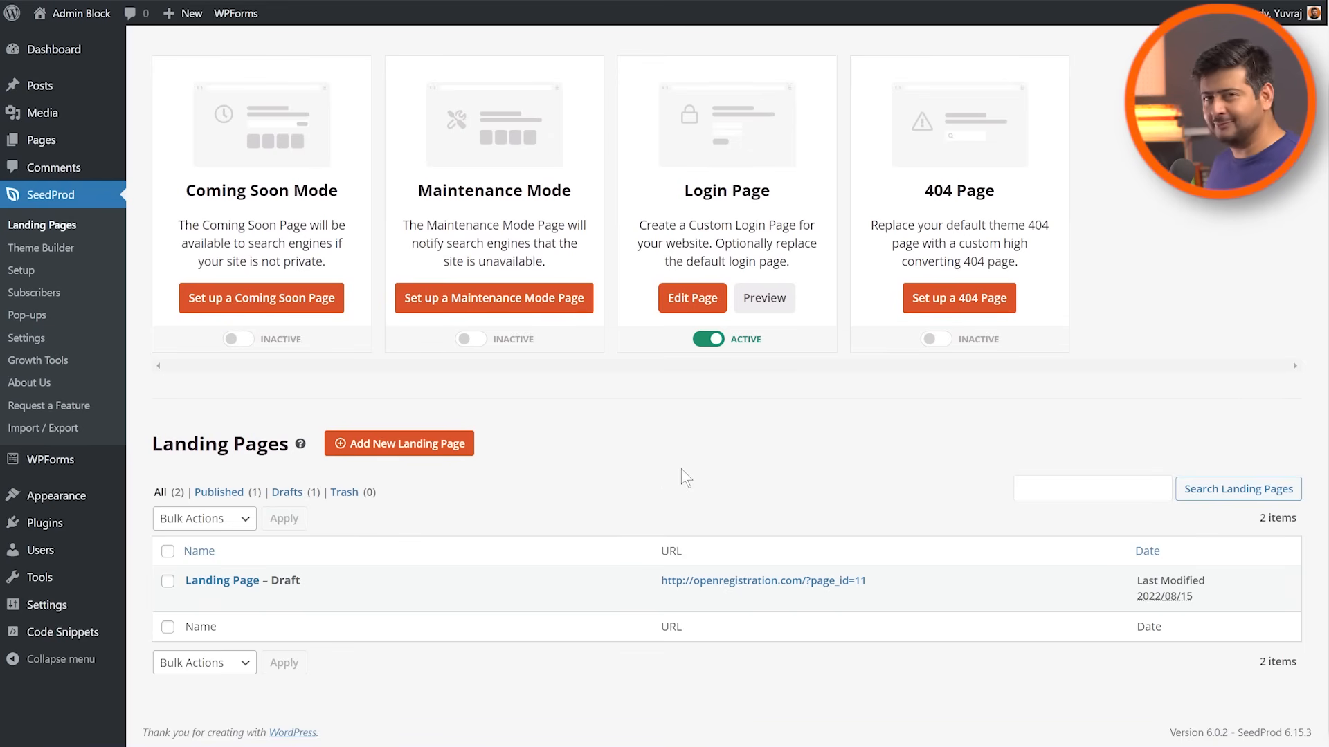
# - Reload the default WordPress login page at wp-login.php to test the redirect to the custom login page
pyautogui.scroll(2, 681, 468)
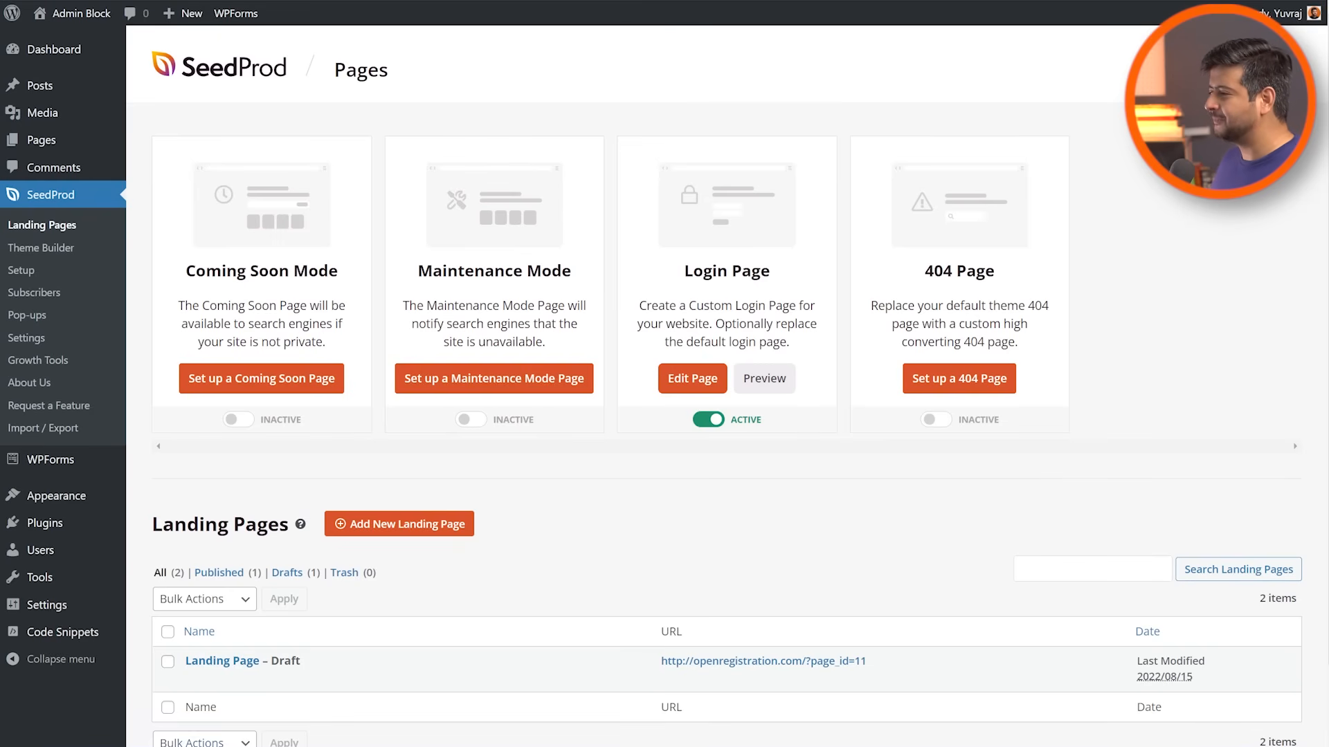
pyautogui.moveTo(154, 746)
pyautogui.click(198, 716)
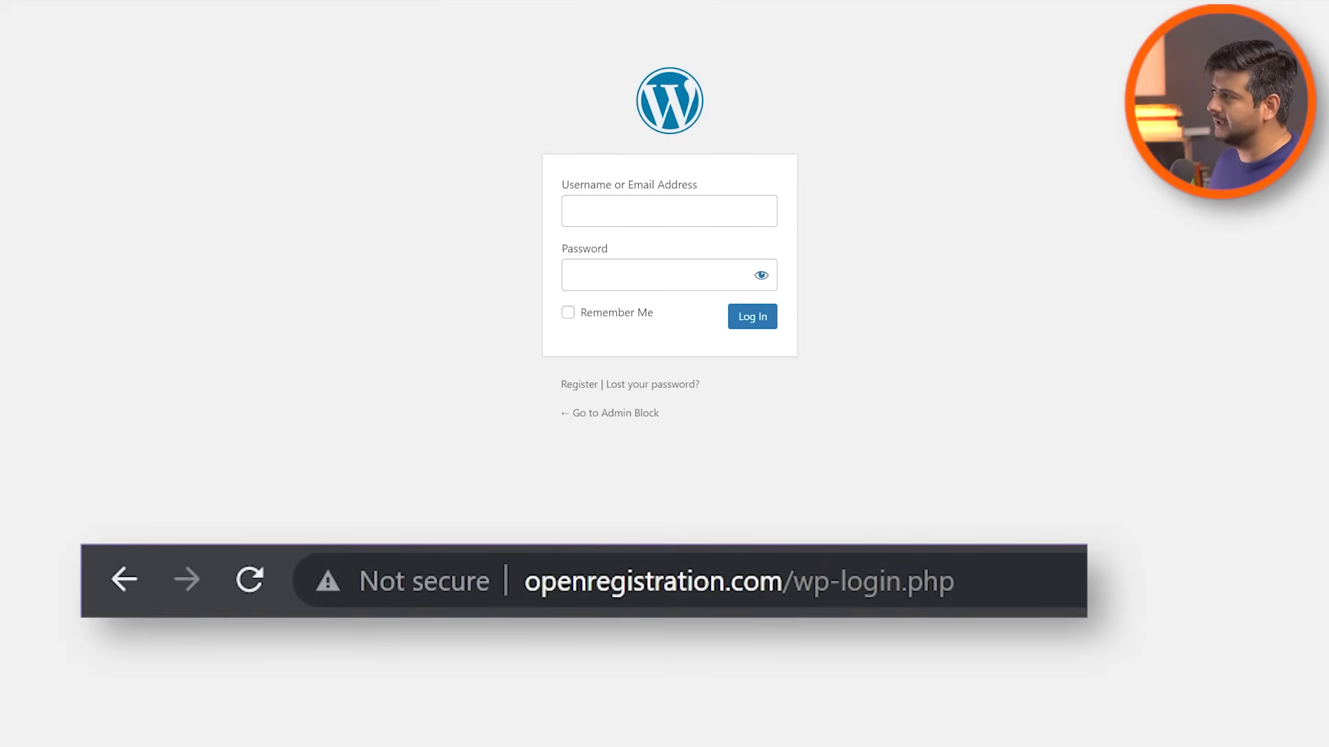
pyautogui.rightClick(692, 2)
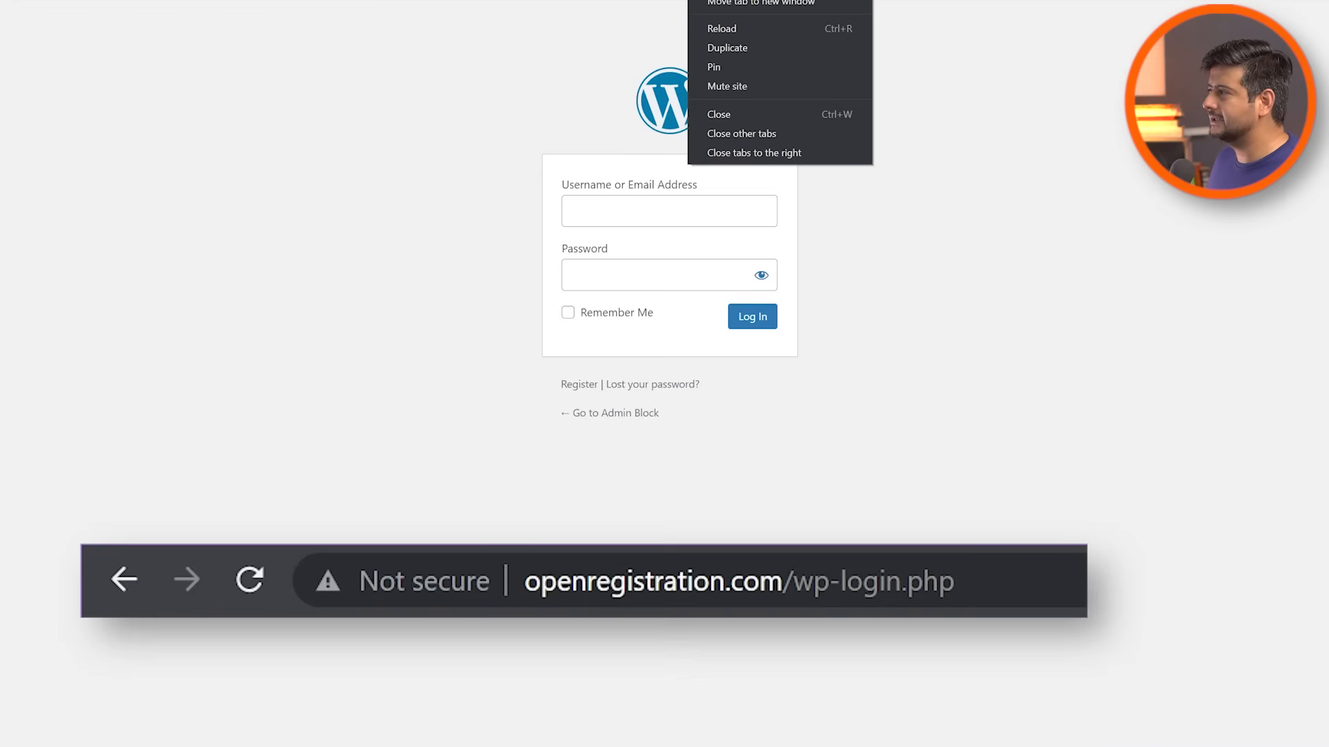
pyautogui.click(724, 38)
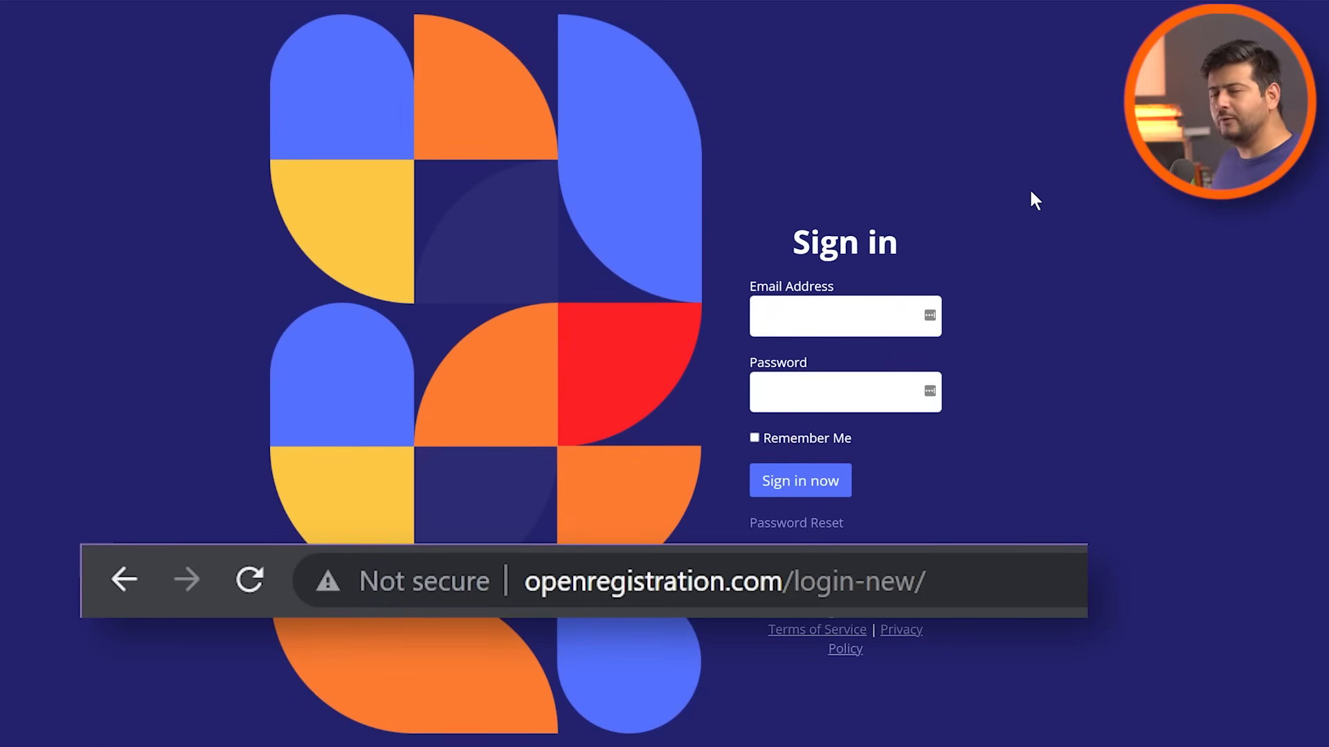